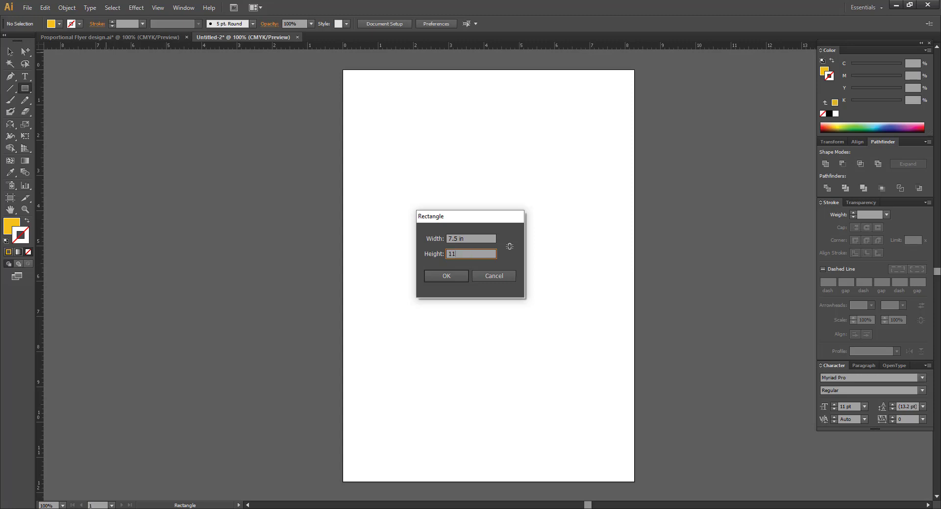
# Create a 7.5 in by 11 in rectangle and centre it on the artboard
pyautogui.click(459, 275)
pyautogui.press('v')
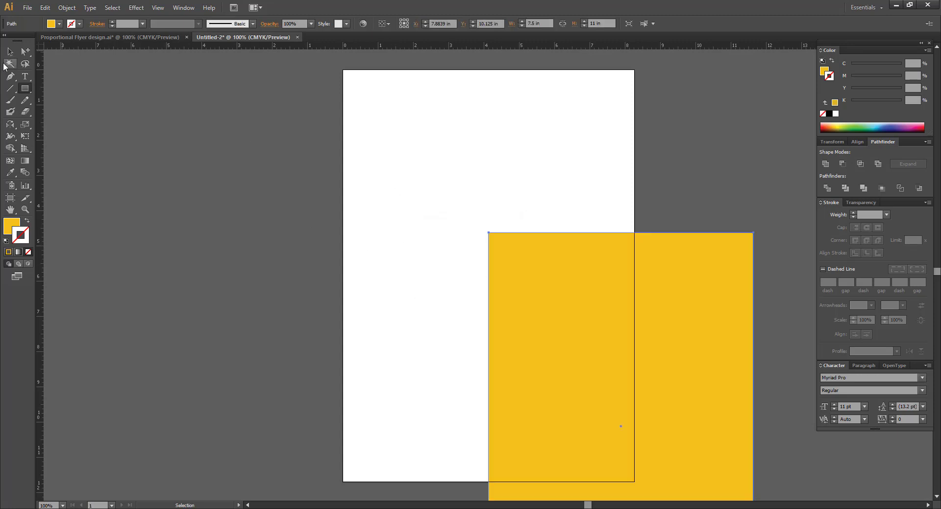
pyautogui.moveTo(615, 323); pyautogui.dragTo(487, 172)
# Fill the large rectangle with the navy colour sampled from the swatch square above the artboard
pyautogui.scroll(5, 487, 172)
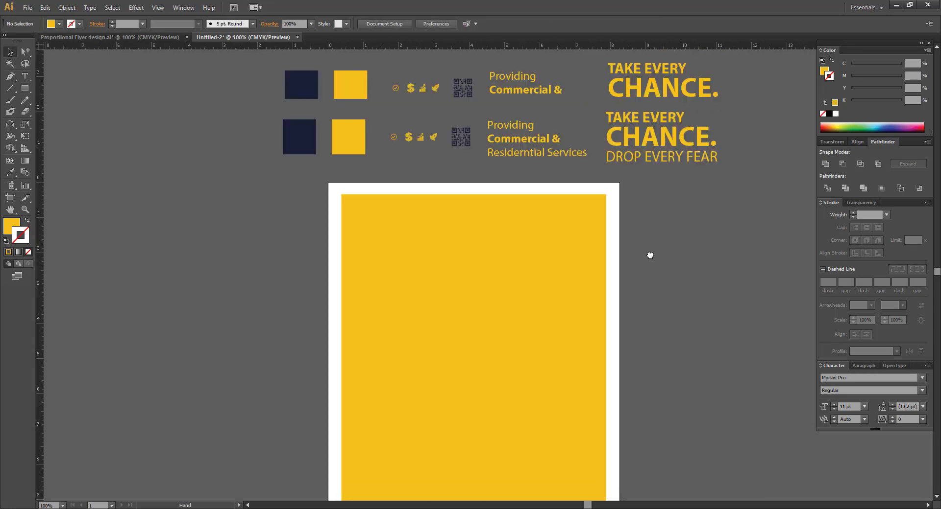
pyautogui.press('i')
pyautogui.click(305, 132)
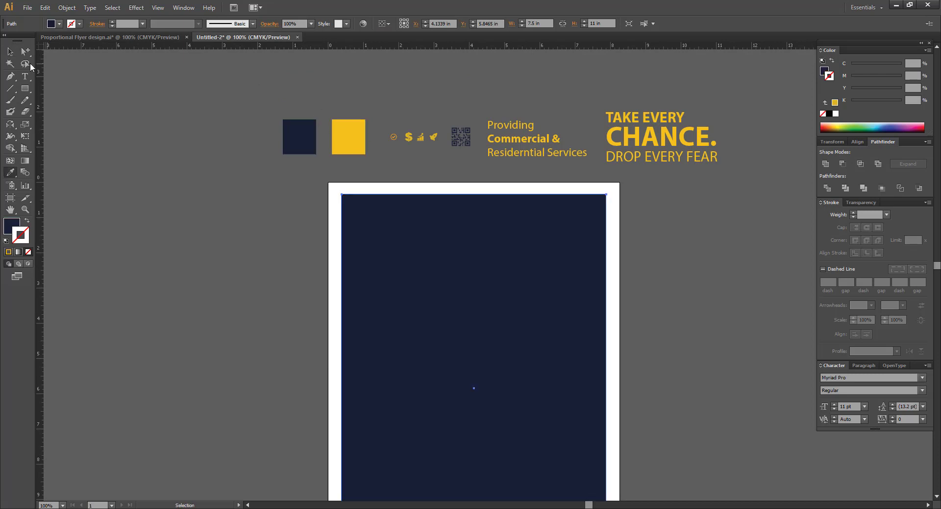
pyautogui.click(11, 53)
pyautogui.click(151, 117)
# Draw a horizontal band about 7.49 in wide and 1.38 in high across the upper part of the navy rectangle
pyautogui.moveTo(199, 221); pyautogui.dragTo(190, 192)
pyautogui.moveTo(416, 287); pyautogui.dragTo(359, 251)
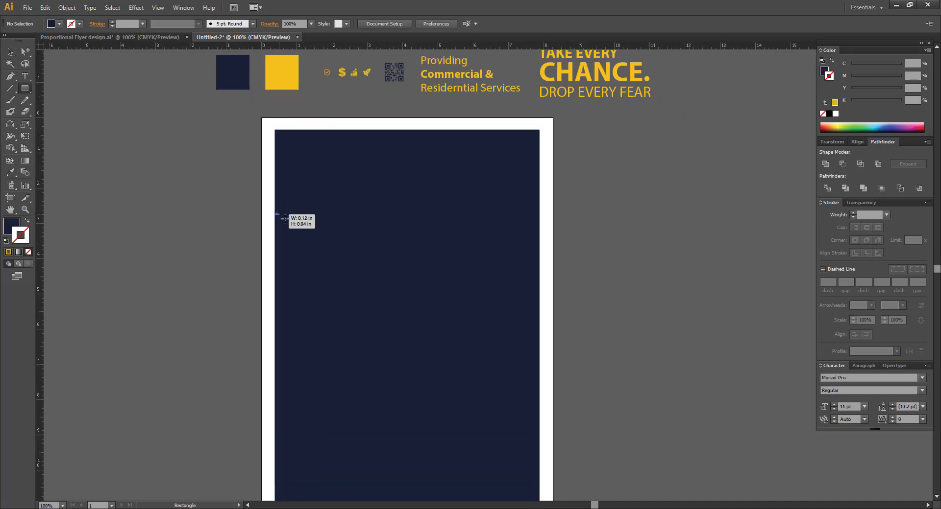
pyautogui.moveTo(275, 213); pyautogui.dragTo(539, 261)
pyautogui.click(11, 53)
pyautogui.click(128, 115)
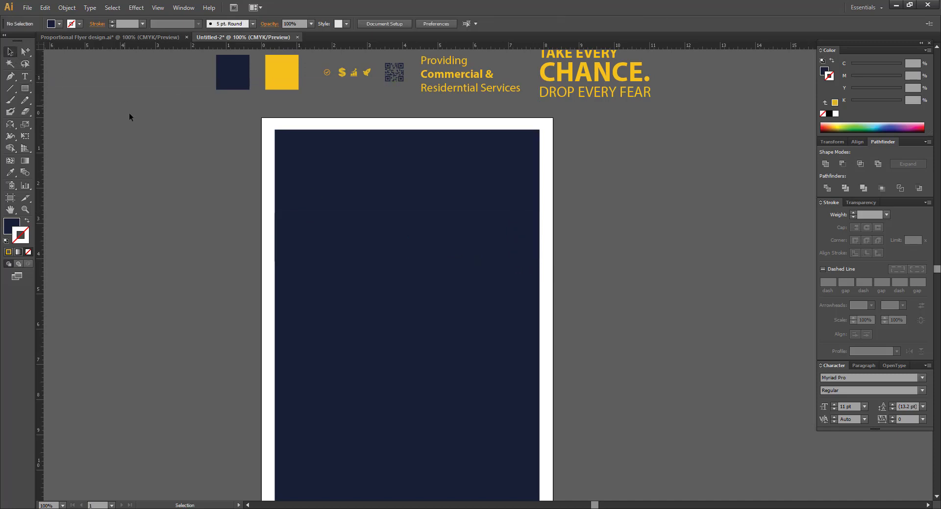
# Fill the band with the yellow sampled from the swatch square above the artboard
pyautogui.click(392, 234)
pyautogui.press('i')
pyautogui.click(283, 74)
pyautogui.click(10, 52)
pyautogui.click(201, 177)
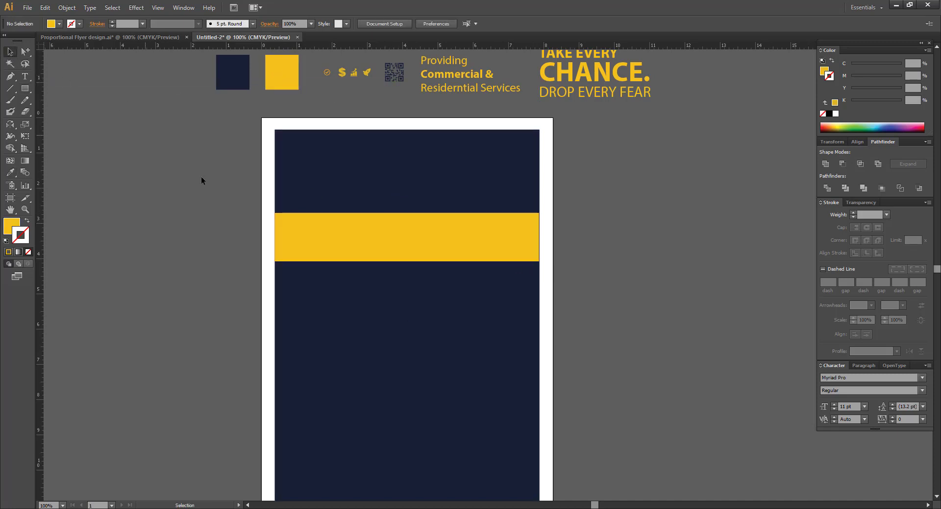
# Extend the yellow band's right edge so it meets the navy rectangle's right edge exactly
pyautogui.moveTo(114, 195)
pyautogui.mouseDown()
pyautogui.moveTo(87, 195)
pyautogui.moveTo(123, 193)
pyautogui.mouseUp()
pyautogui.moveTo(530, 225); pyautogui.dragTo(599, 278)
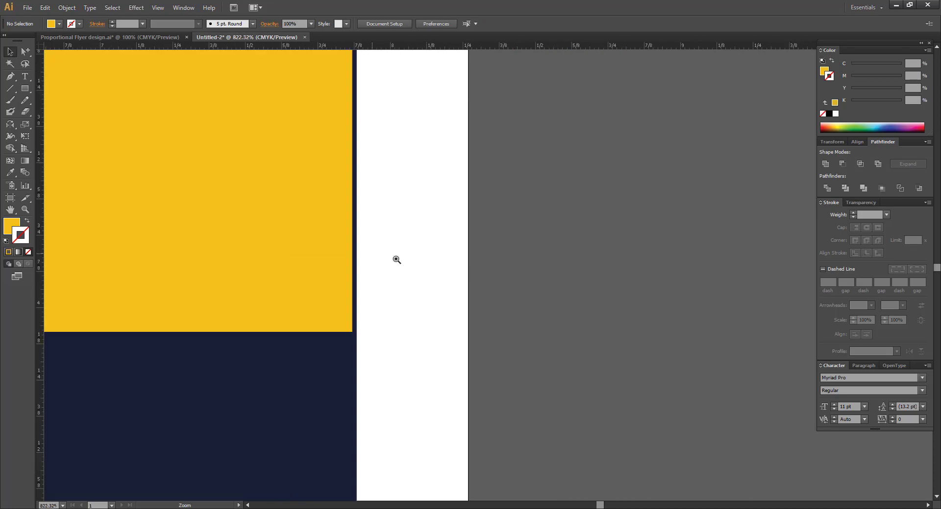
pyautogui.moveTo(282, 220); pyautogui.dragTo(402, 290)
pyautogui.click(568, 244)
pyautogui.hotkey('ctrl', '-')
pyautogui.hotkey('ctrl', '-')
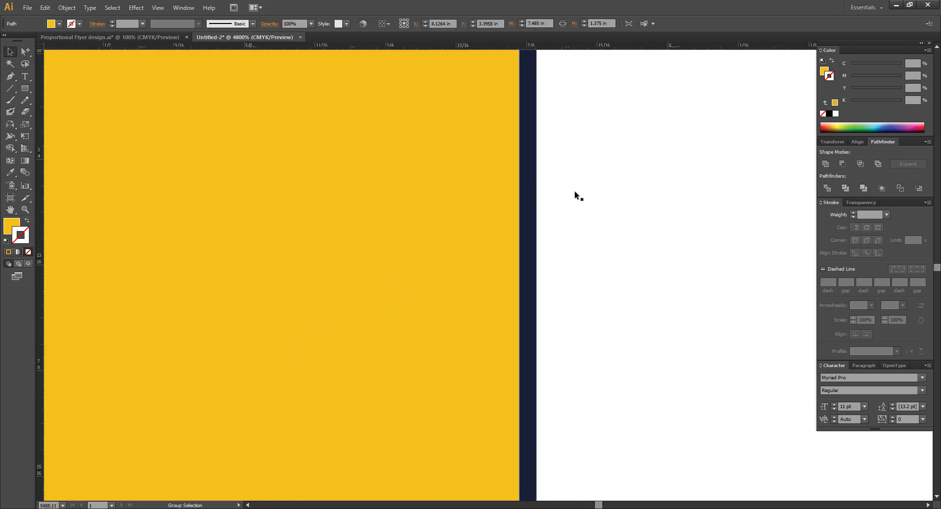
pyautogui.hotkey('ctrl', '-')
pyautogui.moveTo(363, 359); pyautogui.dragTo(410, 451)
pyautogui.hotkey('ctrl', '-')
pyautogui.hotkey('ctrl', '-')
pyautogui.hotkey('ctrl', '-')
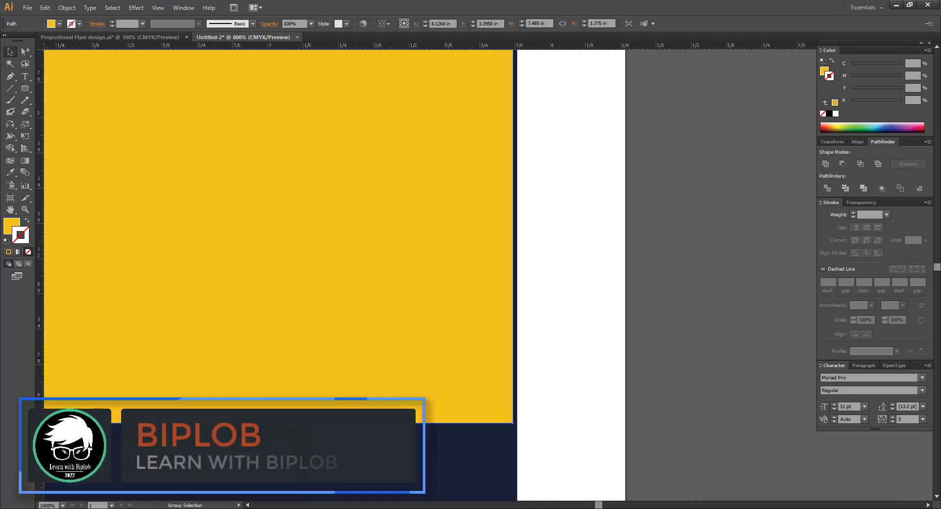
pyautogui.moveTo(512, 229); pyautogui.dragTo(517, 230)
pyautogui.click(534, 240)
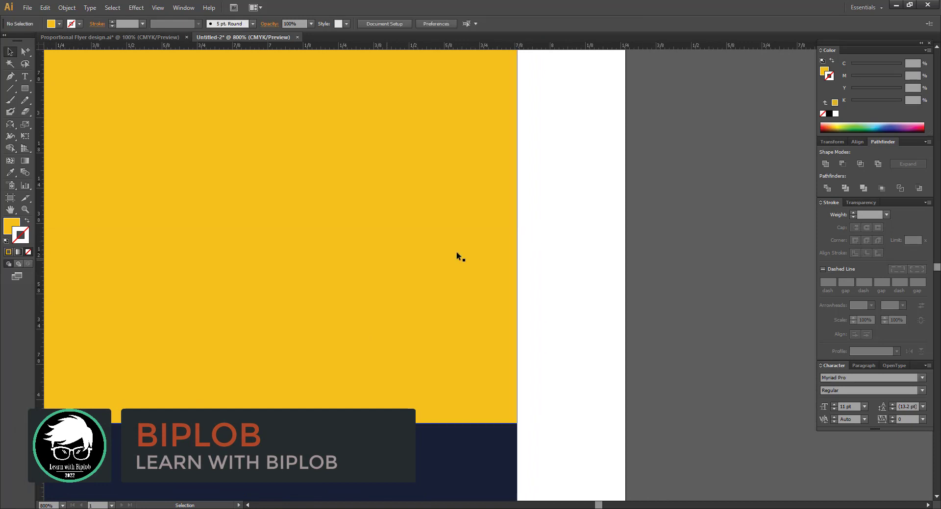
# Check the yellow band's left edge against the navy rectangle and move the band slightly down
pyautogui.moveTo(458, 256); pyautogui.dragTo(764, 338)
pyautogui.moveTo(257, 336); pyautogui.dragTo(735, 338)
pyautogui.moveTo(474, 325); pyautogui.dragTo(245, 285)
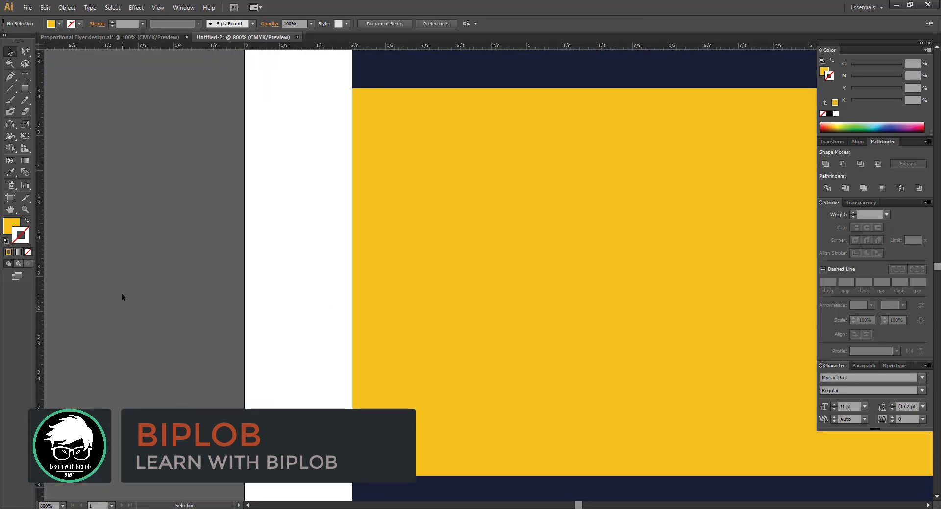
pyautogui.hotkey('ctrl', '-')
pyautogui.hotkey('ctrl', '0')
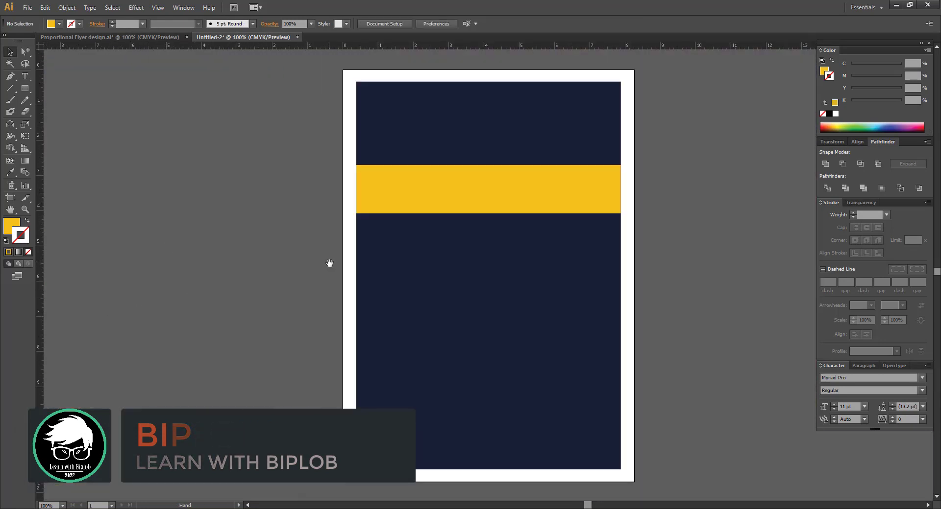
pyautogui.moveTo(330, 265); pyautogui.dragTo(285, 256)
pyautogui.moveTo(294, 141); pyautogui.dragTo(671, 344)
pyautogui.moveTo(584, 306); pyautogui.dragTo(572, 429)
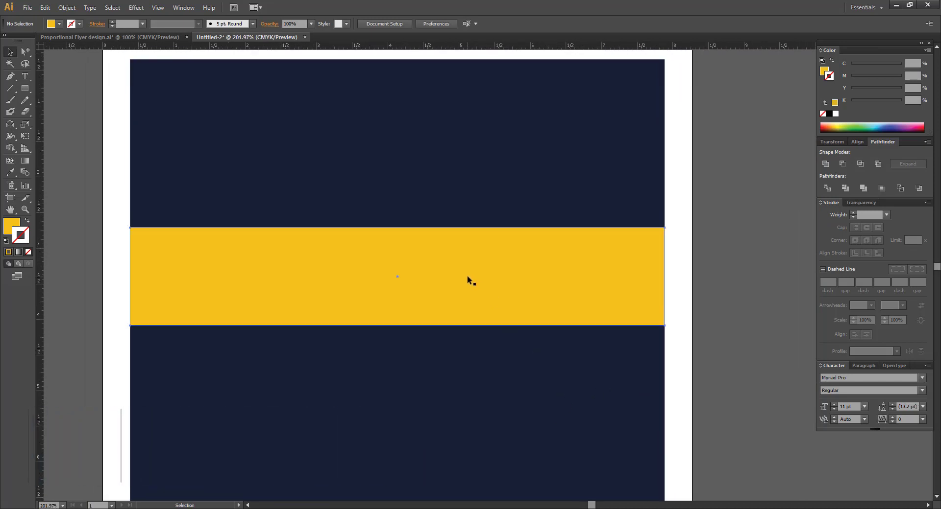
pyautogui.moveTo(466, 276); pyautogui.dragTo(467, 298)
pyautogui.click(710, 294)
# Draw a yellow circle about 4.57 in in diameter over the right part of the band
pyautogui.moveTo(145, 158); pyautogui.dragTo(125, 145)
pyautogui.moveTo(25, 88); pyautogui.dragTo(91, 110)
pyautogui.moveTo(469, 281); pyautogui.dragTo(618, 444)
pyautogui.press('v')
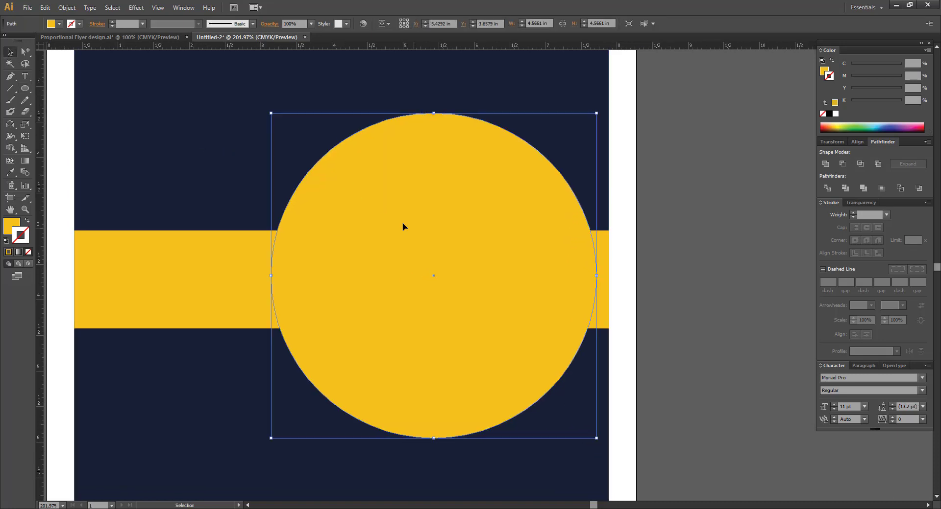
# Shift the yellow circle left along the band, to a centre at about X 4.98 in
pyautogui.hotkey('ctrl', 'shift', 'a')
pyautogui.moveTo(466, 286); pyautogui.dragTo(448, 286)
pyautogui.hotkey('ctrl', 'shift', 'a')
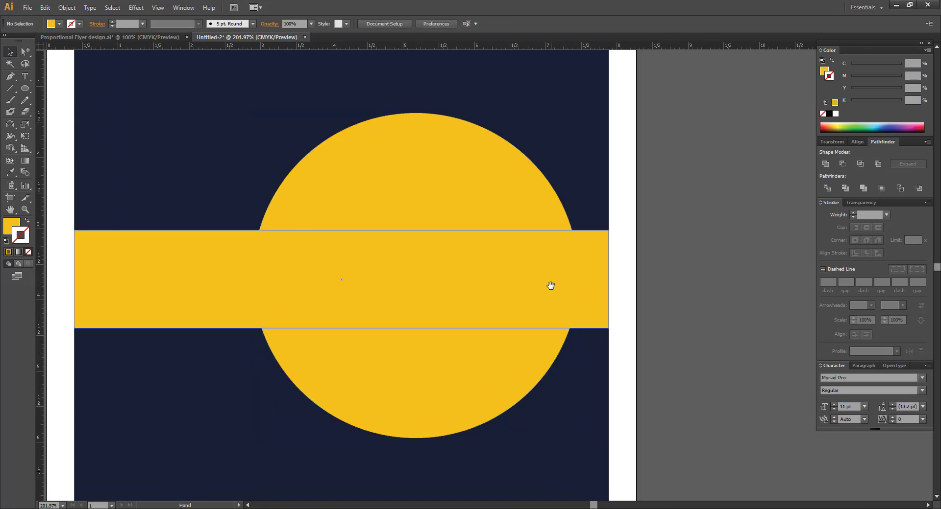
pyautogui.moveTo(550, 286); pyautogui.dragTo(510, 290)
pyautogui.click(728, 316)
pyautogui.moveTo(515, 323); pyautogui.dragTo(554, 314)
pyautogui.click(686, 415)
pyautogui.moveTo(573, 364); pyautogui.dragTo(576, 365)
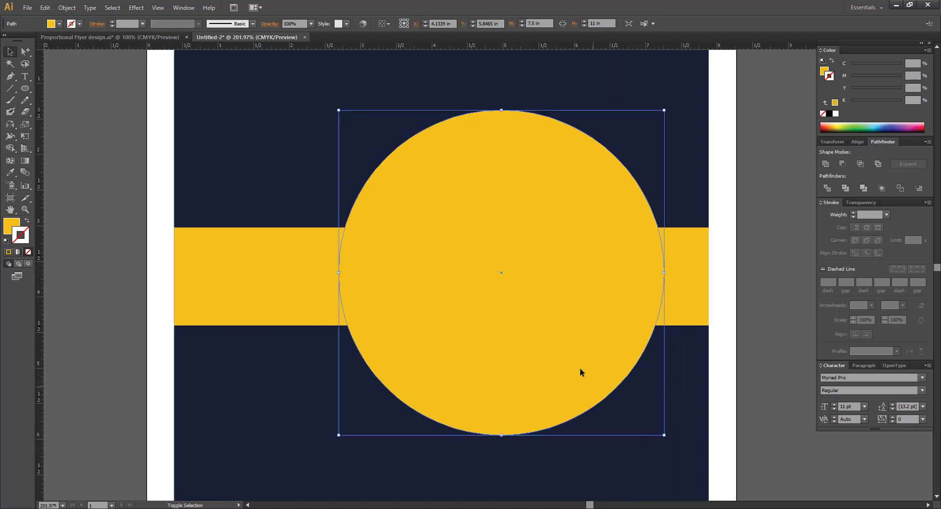
# Undo the accidental move of the navy background rectangle and lock it in place
pyautogui.click(649, 427)
pyautogui.moveTo(332, 188); pyautogui.dragTo(425, 289)
pyautogui.hotkey('ctrl', 'z')
pyautogui.hotkey('ctrl', '2')
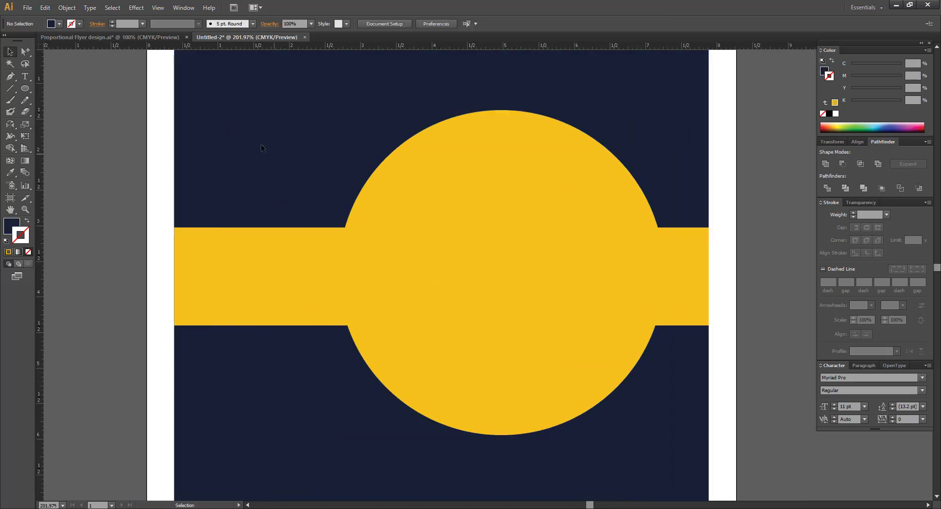
# Align the yellow circle and band to each other on their vertical centres
pyautogui.hotkey('ctrl', 'a')
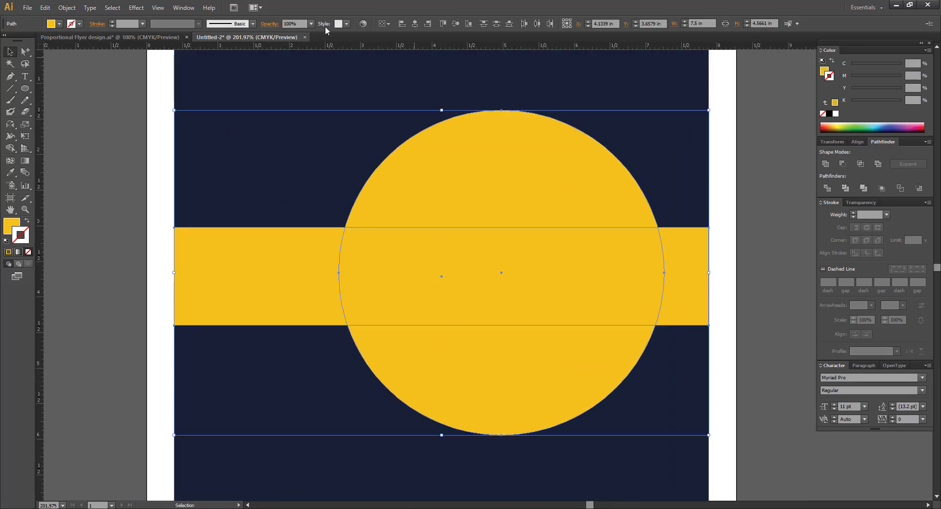
pyautogui.click(455, 23)
pyautogui.click(738, 226)
# Move the yellow circle and band together lower on the flyer, to about Y 4.13 in
pyautogui.moveTo(737, 226); pyautogui.dragTo(669, 232)
pyautogui.hotkey('ctrl', '1')
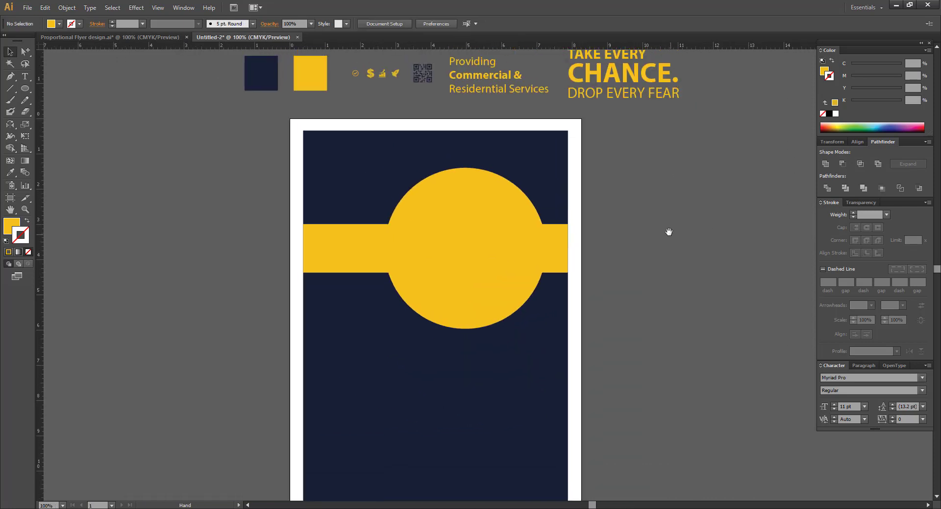
pyautogui.moveTo(390, 165); pyautogui.dragTo(550, 346)
pyautogui.moveTo(488, 243); pyautogui.dragTo(489, 263)
pyautogui.click(642, 250)
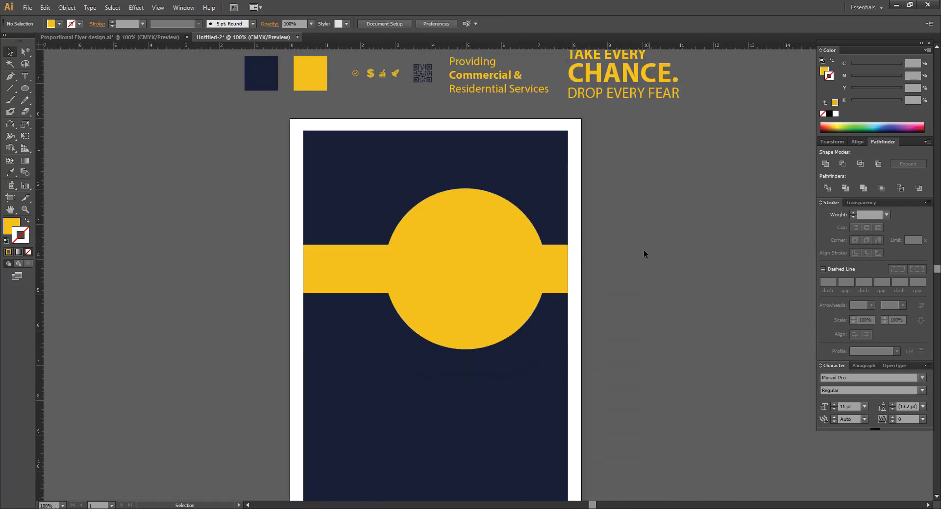
pyautogui.moveTo(636, 219); pyautogui.dragTo(647, 171)
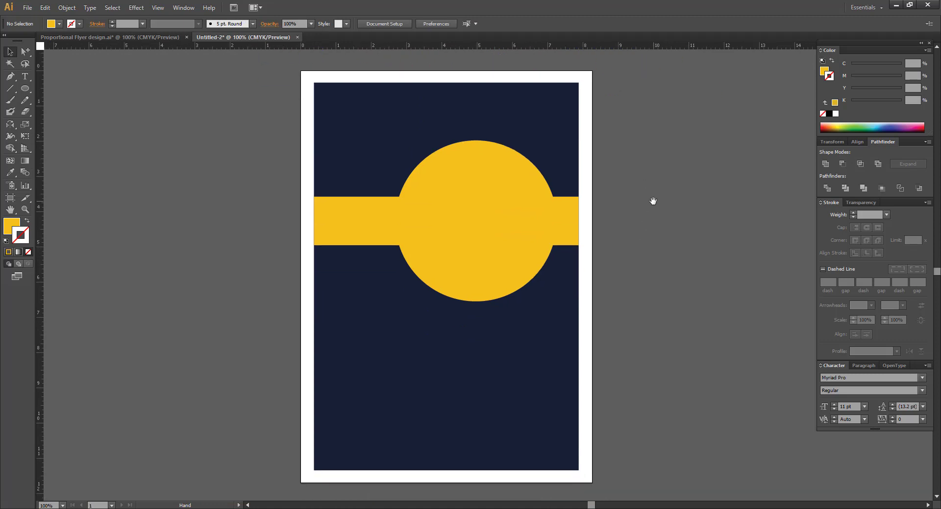
pyautogui.moveTo(380, 126); pyautogui.dragTo(556, 335)
pyautogui.moveTo(487, 225); pyautogui.dragTo(487, 220)
pyautogui.click(745, 213)
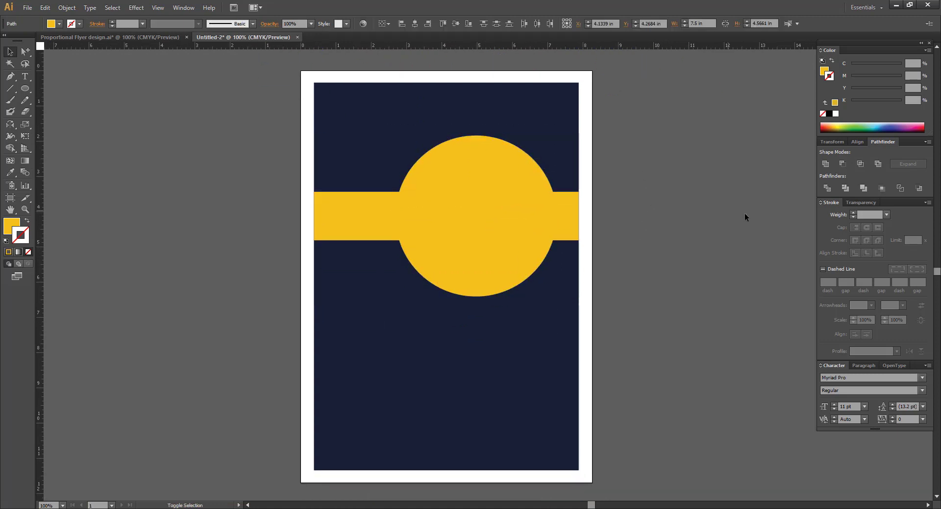
pyautogui.moveTo(689, 216); pyautogui.dragTo(669, 215)
pyautogui.click(501, 190)
pyautogui.keyDown('shift'); pyautogui.click(355, 203); pyautogui.keyUp('shift')
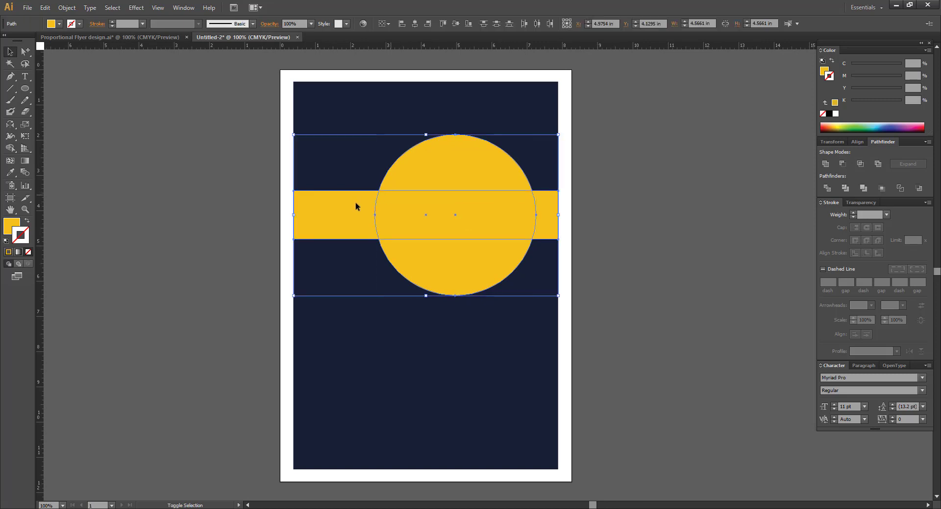
pyautogui.click(656, 197)
pyautogui.moveTo(657, 197); pyautogui.dragTo(657, 177)
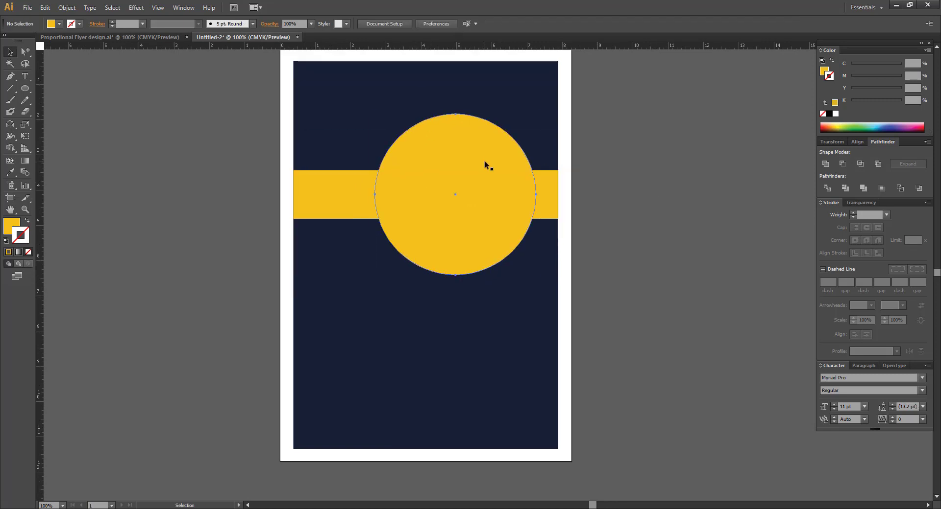
pyautogui.click(484, 160)
pyautogui.click(651, 200)
# Draw a yellow footer rectangle about 7.5 in wide and 0.86 in high along the navy background's bottom edge
pyautogui.moveTo(588, 217); pyautogui.dragTo(585, 199)
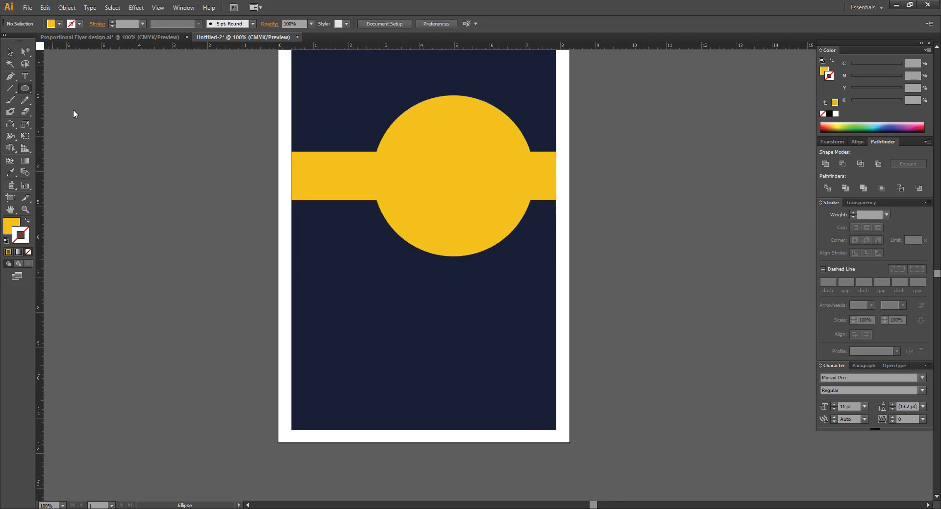
pyautogui.moveTo(24, 88); pyautogui.dragTo(74, 87)
pyautogui.moveTo(289, 400); pyautogui.dragTo(557, 431)
pyautogui.press('v')
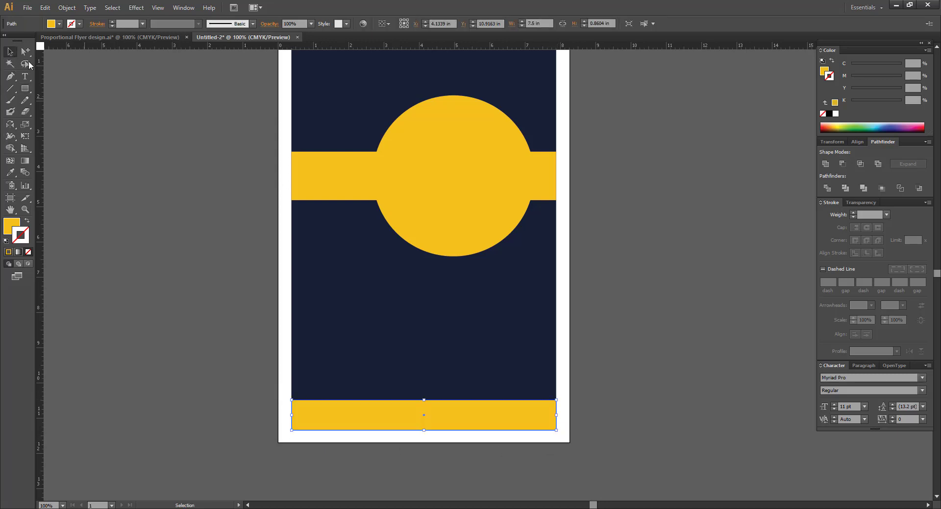
pyautogui.click(230, 198)
# Place the image kl-h-building-d.jpg in the document and embed it
pyautogui.moveTo(235, 205); pyautogui.dragTo(209, 222)
pyautogui.click(25, 8)
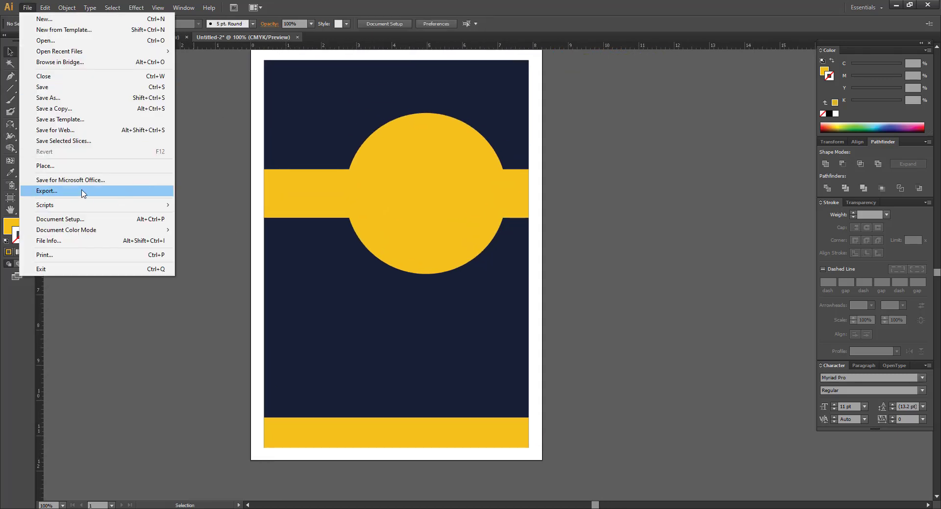
pyautogui.click(74, 167)
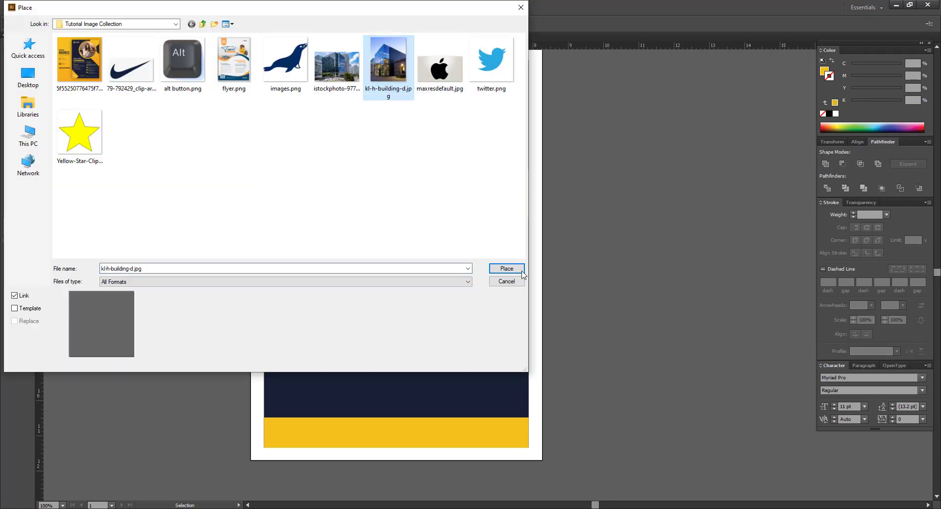
pyautogui.click(508, 269)
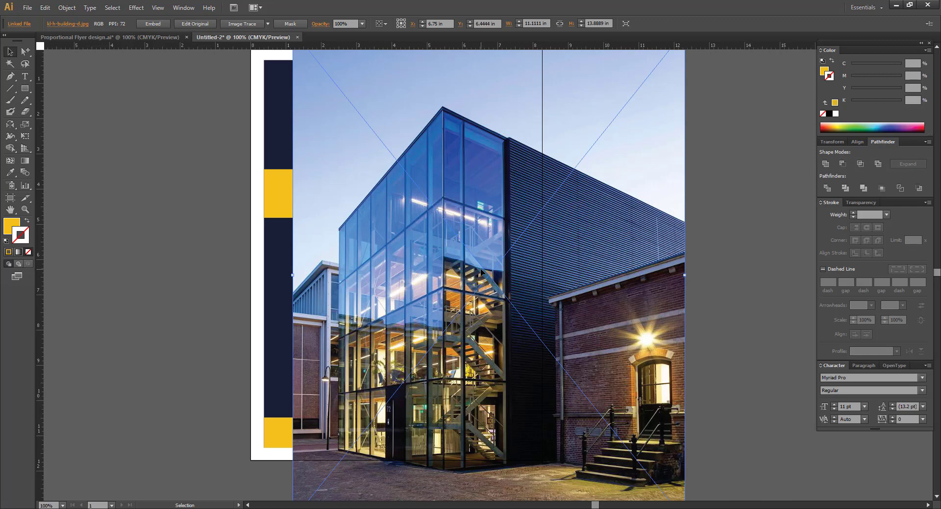
pyautogui.click(153, 24)
# Scale the building photo to about 4.83 in by 6.04 in and position it over the yellow circle
pyautogui.hotkey('ctrl', '-')
pyautogui.hotkey('ctrl', '-')
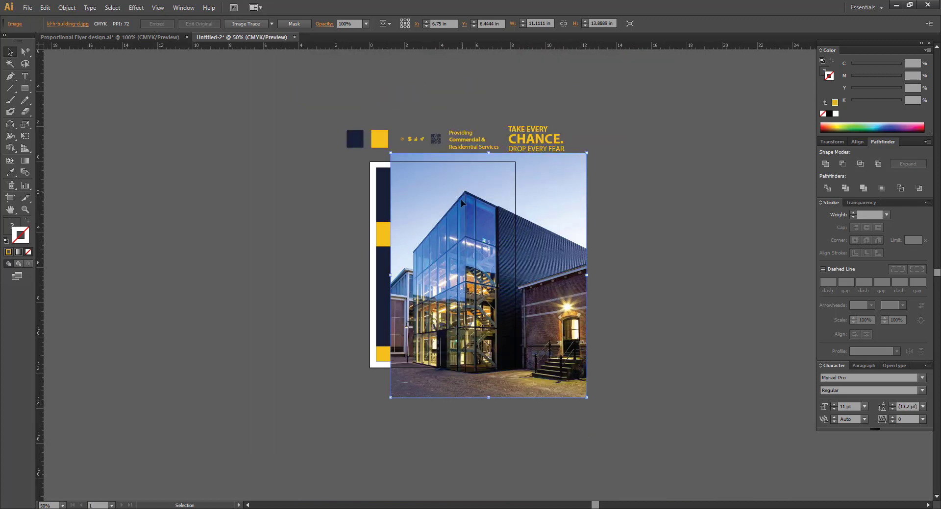
pyautogui.moveTo(587, 153); pyautogui.dragTo(511, 221)
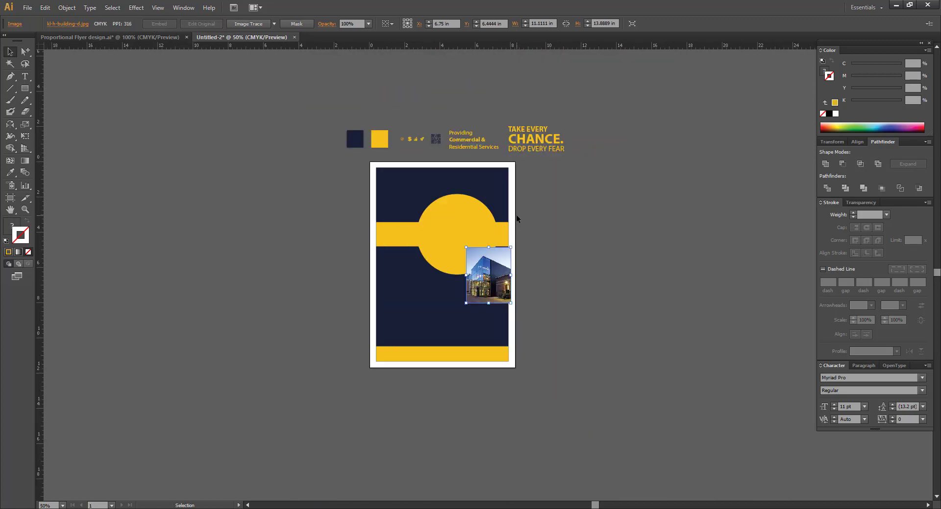
pyautogui.moveTo(488, 281); pyautogui.dragTo(457, 233)
pyautogui.moveTo(415, 174); pyautogui.dragTo(531, 293)
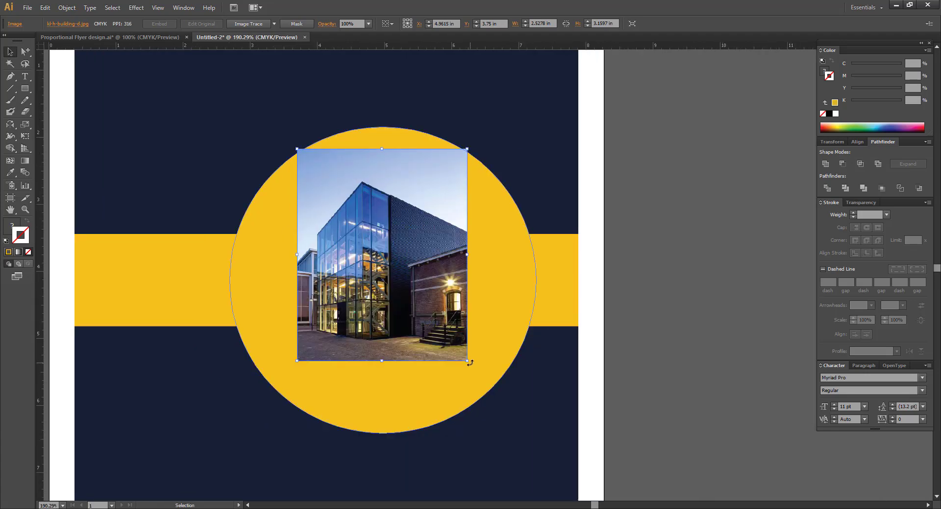
pyautogui.moveTo(469, 363); pyautogui.dragTo(544, 436)
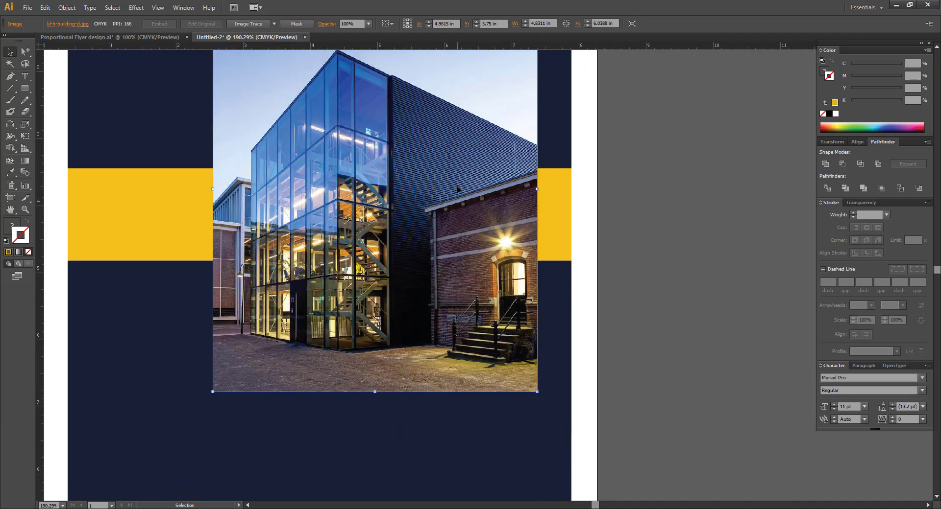
# Send the building photo behind the yellow circle while keeping it in front of the yellow band
pyautogui.rightClick(441, 188)
pyautogui.moveTo(470, 244)
pyautogui.click(576, 264)
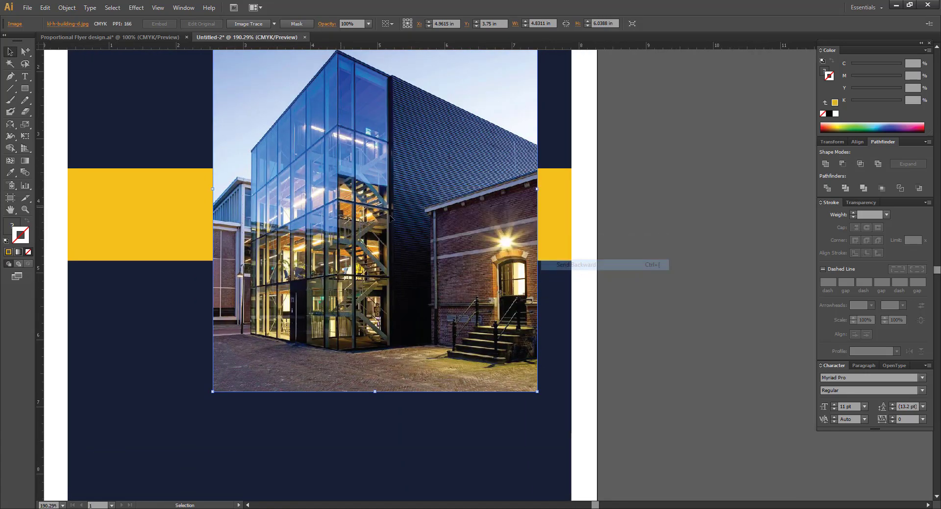
pyautogui.rightClick(353, 199)
pyautogui.moveTo(407, 254)
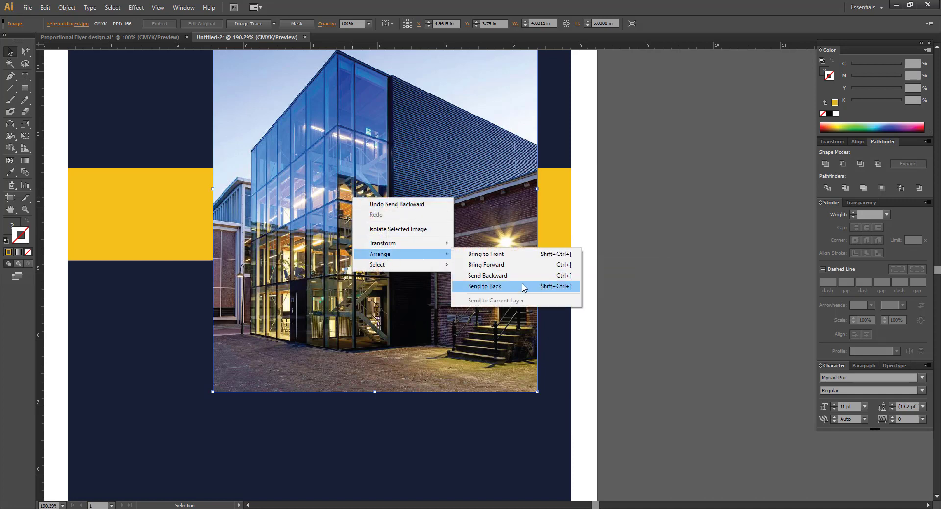
pyautogui.click(523, 288)
# Set the yellow circle's opacity to 50% so the building photo shows through it
pyautogui.click(424, 229)
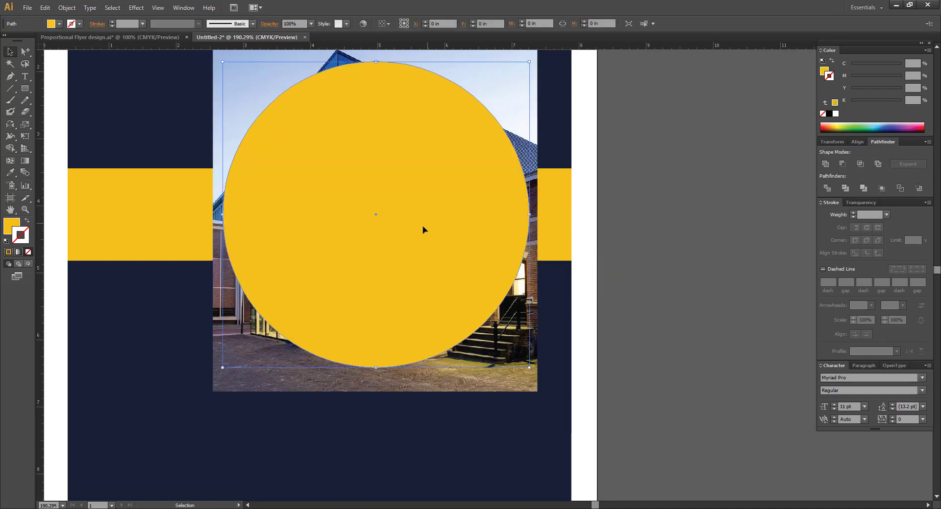
pyautogui.click(312, 24)
pyautogui.click(322, 92)
pyautogui.click(652, 175)
# Move the building photo beneath the circle to about X 5.02 in, Y 4.13 in
pyautogui.moveTo(438, 188); pyautogui.dragTo(464, 214)
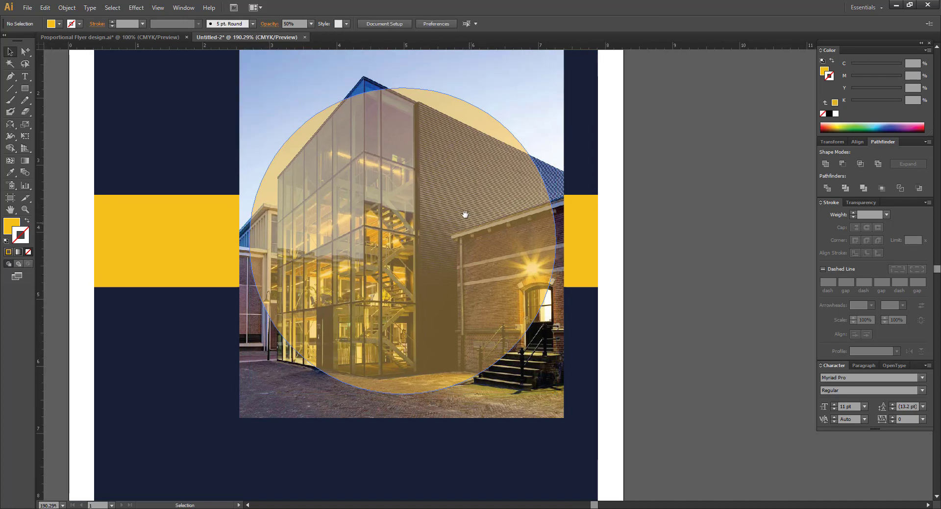
pyautogui.moveTo(539, 401); pyautogui.dragTo(536, 420)
pyautogui.keyDown('shift'); pyautogui.click(537, 401); pyautogui.keyUp('shift')
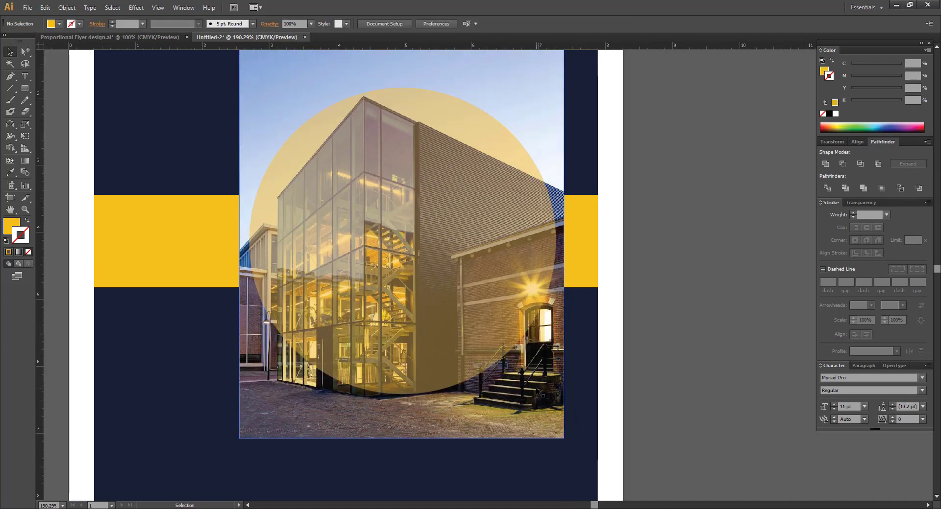
pyautogui.moveTo(537, 388)
pyautogui.mouseDown()
pyautogui.moveTo(537, 398)
pyautogui.moveTo(536, 379)
pyautogui.moveTo(527, 387)
pyautogui.moveTo(541, 387)
pyautogui.moveTo(531, 383)
pyautogui.mouseUp()
pyautogui.click(605, 222)
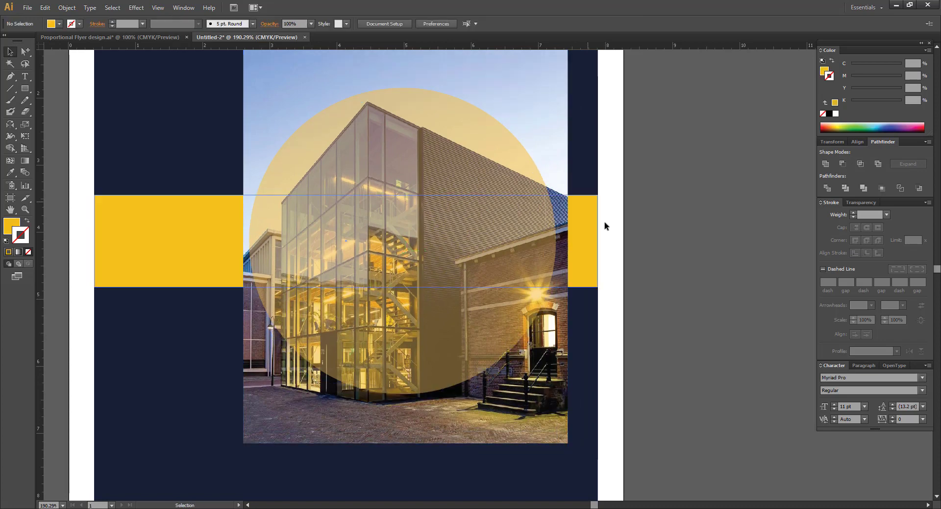
# Make a clipping mask from the yellow circle and the building photo
pyautogui.click(559, 204)
pyautogui.keyDown('shift'); pyautogui.click(489, 180); pyautogui.keyUp('shift')
pyautogui.rightClick(489, 179)
pyautogui.click(532, 236)
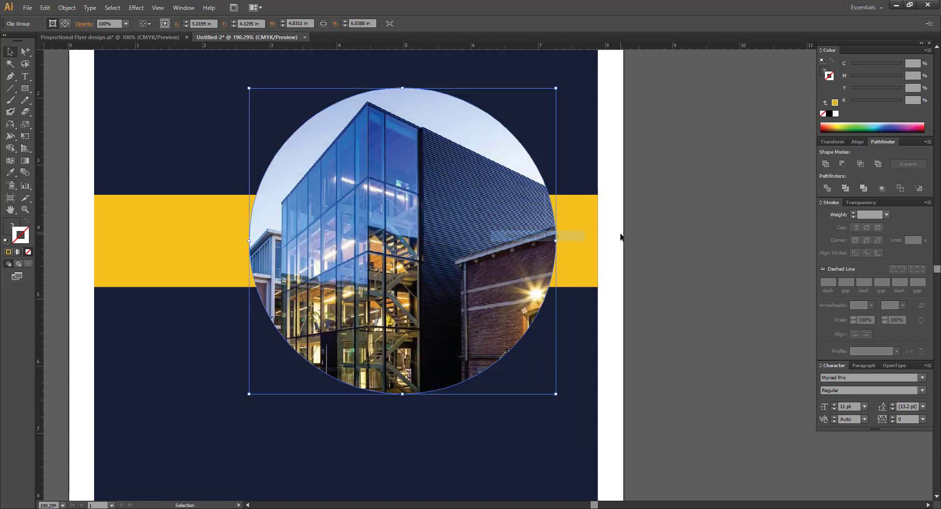
# Give the clipping circle around the building photo a 20 pt yellow stroke
pyautogui.click(556, 205)
pyautogui.scroll(1, 556, 204)
pyautogui.moveTo(207, 111); pyautogui.dragTo(167, 92)
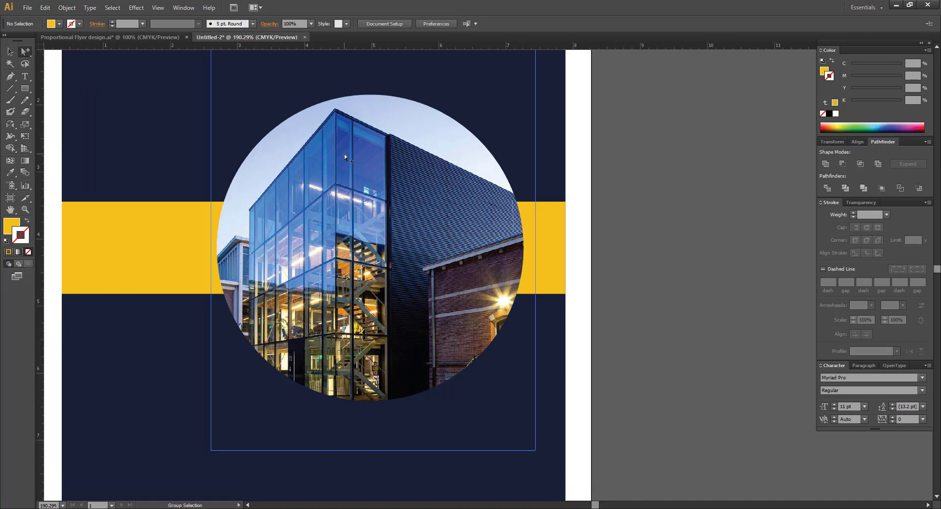
pyautogui.click(452, 118)
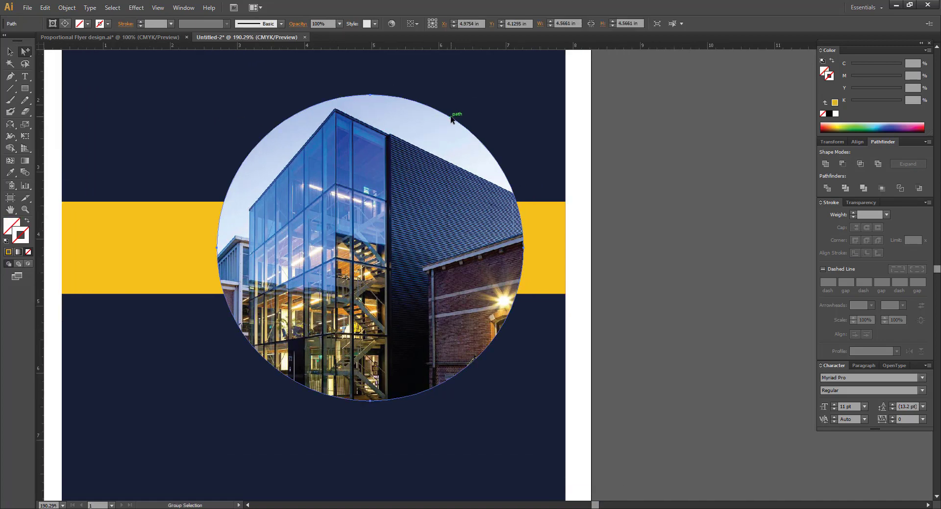
pyautogui.click(886, 215)
pyautogui.click(902, 408)
pyautogui.click(686, 264)
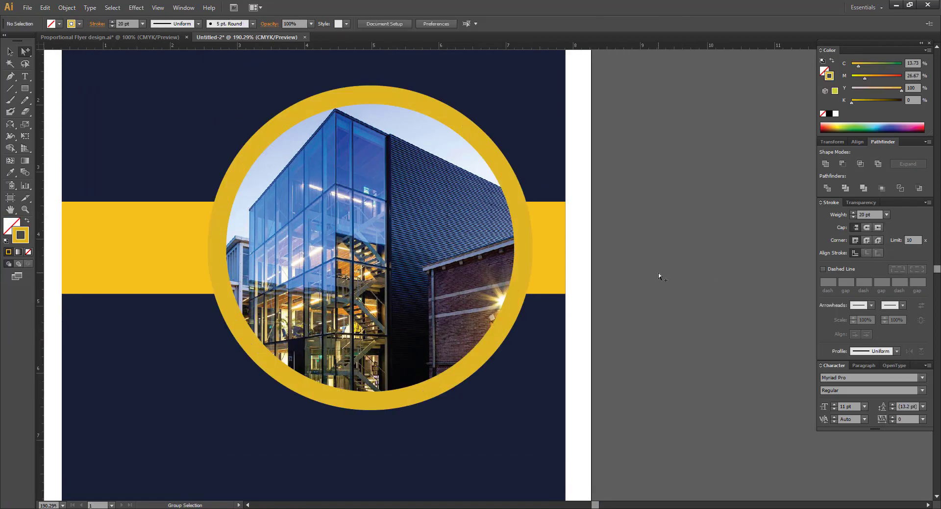
# Match the circle's stroke colour to the yellow band with the Eyedropper
pyautogui.hscroll(-2, 657, 272)
pyautogui.click(560, 231)
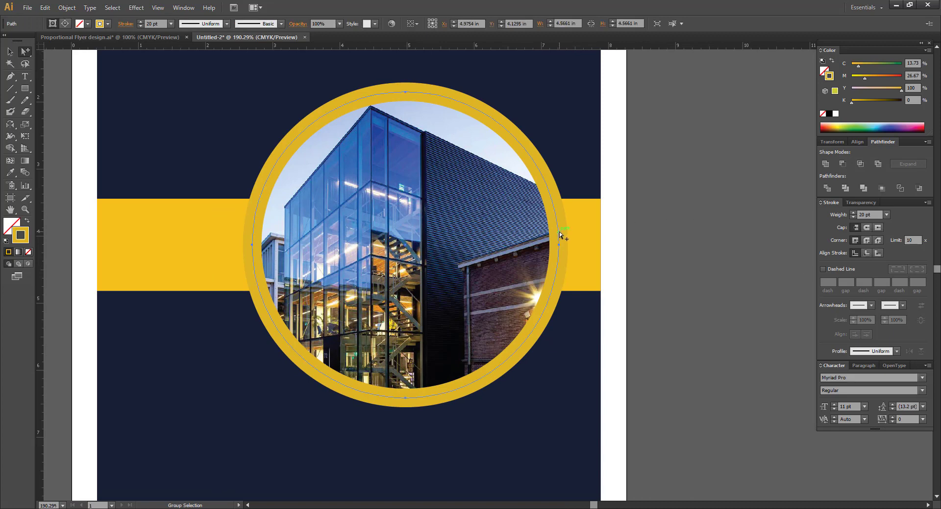
pyautogui.press('i')
pyautogui.click(592, 221)
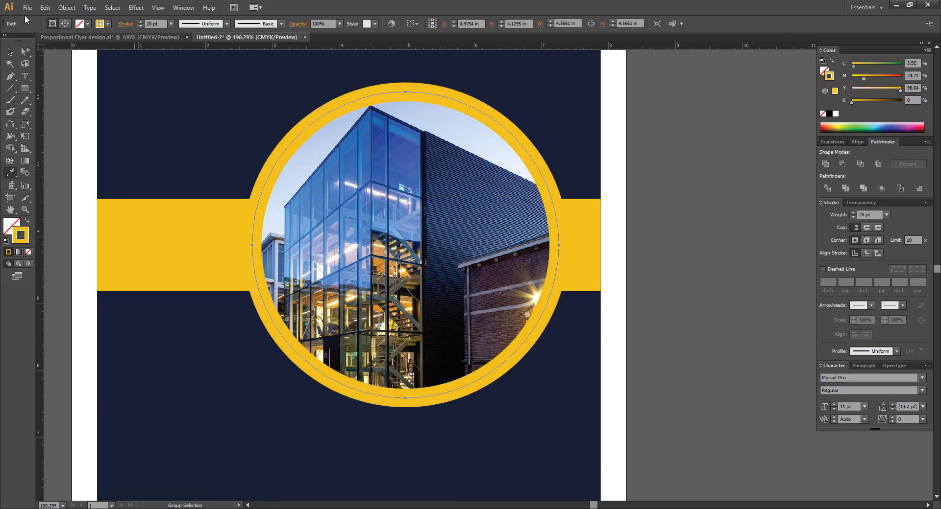
pyautogui.click(25, 51)
pyautogui.click(649, 130)
pyautogui.scroll(-1, 648, 131)
pyautogui.moveTo(509, 128); pyautogui.dragTo(597, 126)
pyautogui.hotkey('ctrl', 'z')
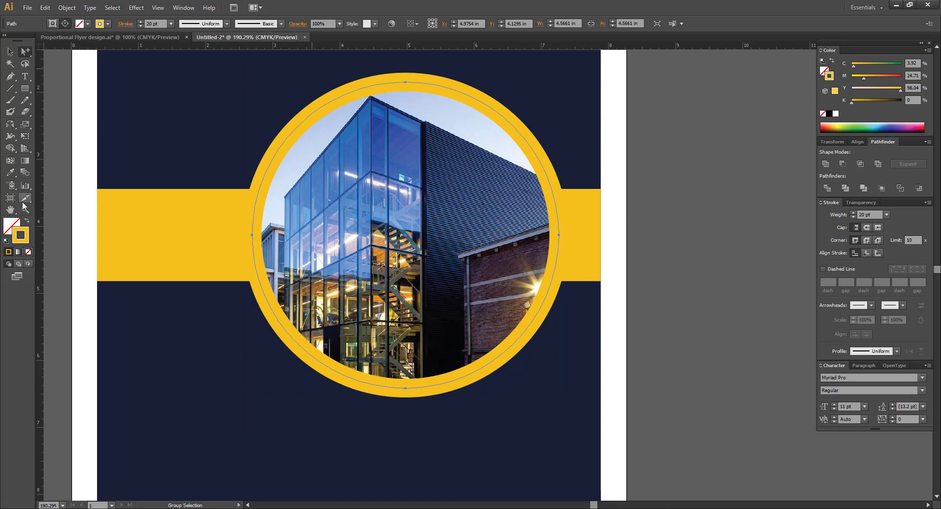
# Paste a copy of the circle in place with a yellow fill and no stroke, and send it backward behind the clipped photo
pyautogui.click(27, 222)
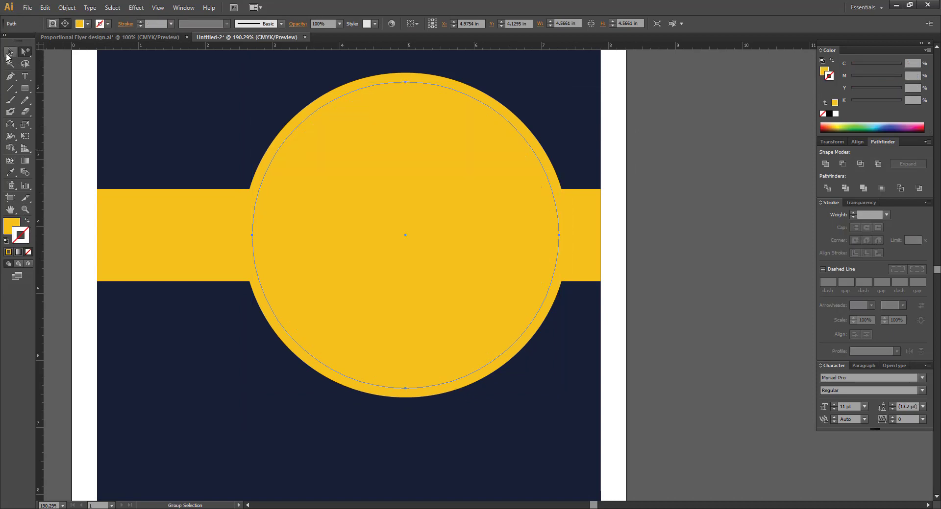
pyautogui.click(10, 52)
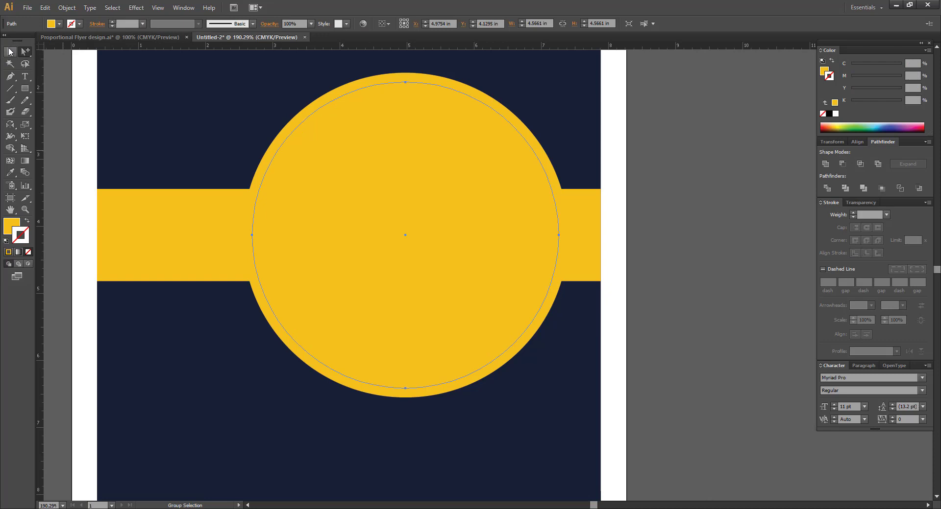
pyautogui.rightClick(420, 181)
pyautogui.moveTo(468, 323)
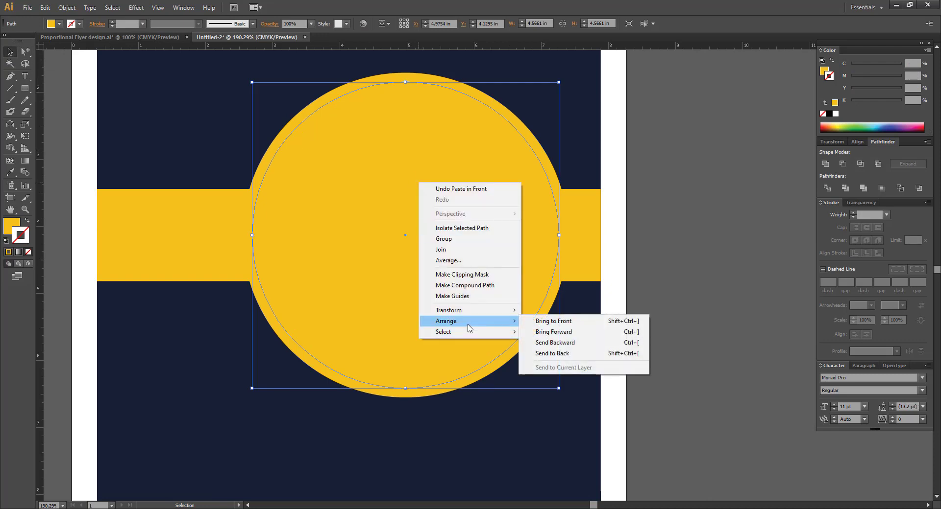
pyautogui.click(584, 343)
pyautogui.rightClick(467, 227)
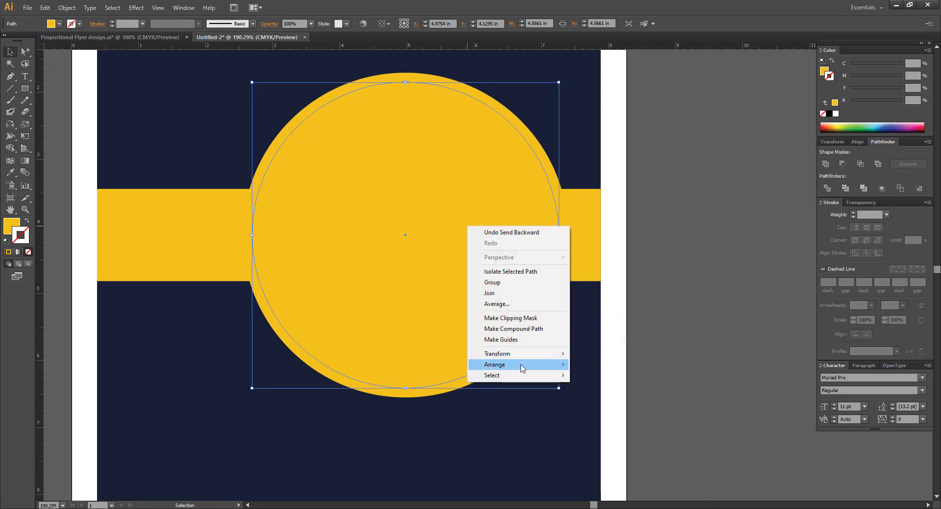
pyautogui.moveTo(521, 365)
pyautogui.click(612, 370)
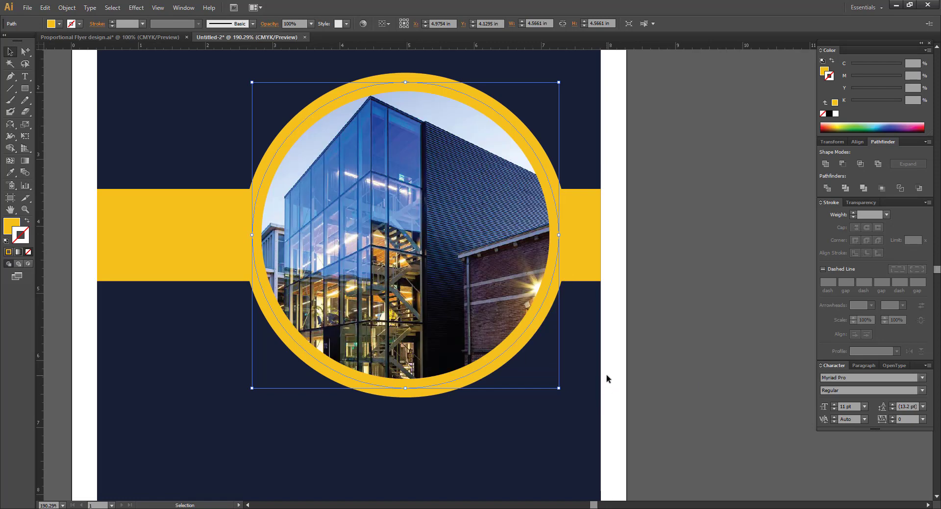
# Cut the clipped photo and apply a Multiply drop shadow to the yellow circle with 75% opacity, 0 in offsets and 0.07 in blur
pyautogui.hotkey('ctrl', '7')
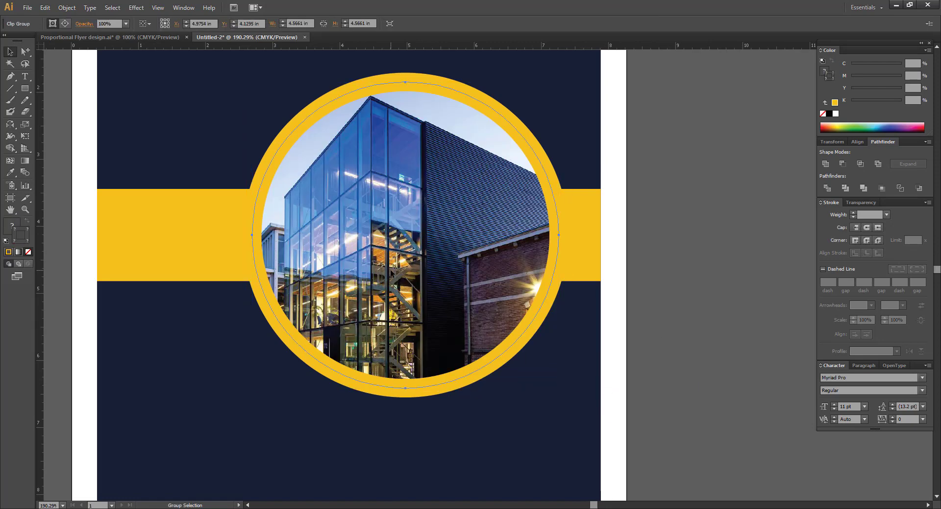
pyautogui.hotkey('ctrl', 'z')
pyautogui.click(136, 8)
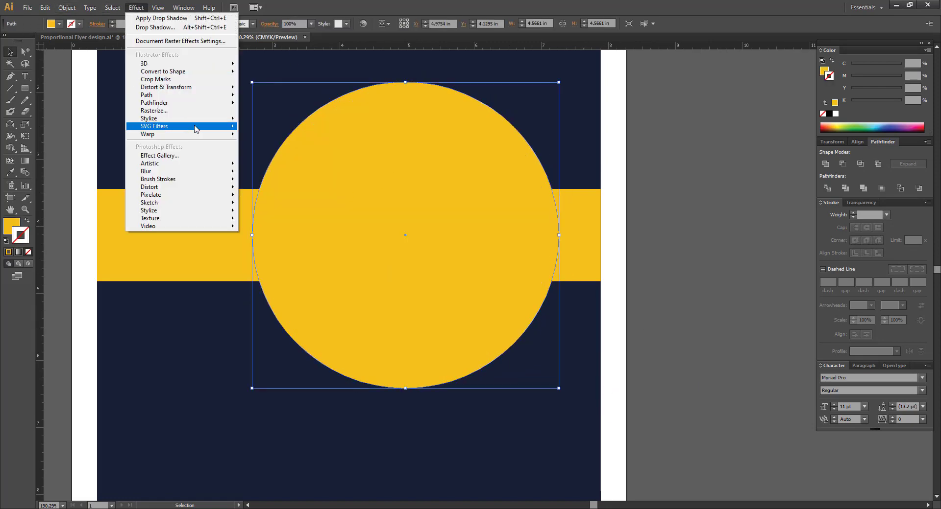
pyautogui.moveTo(162, 119)
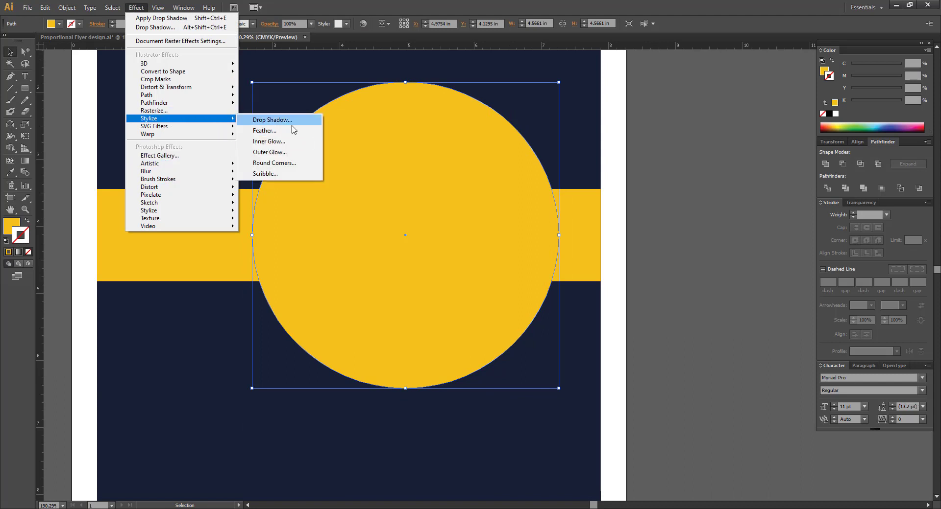
pyautogui.click(291, 123)
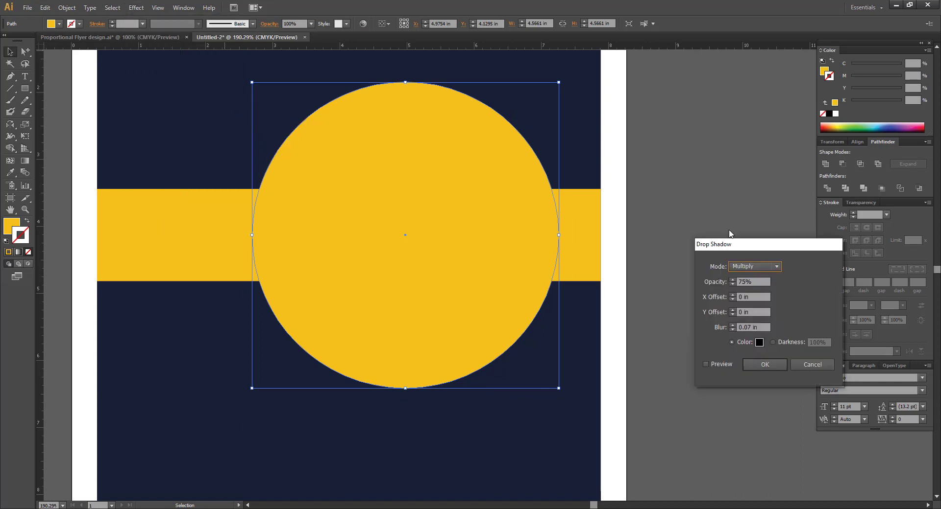
pyautogui.click(706, 364)
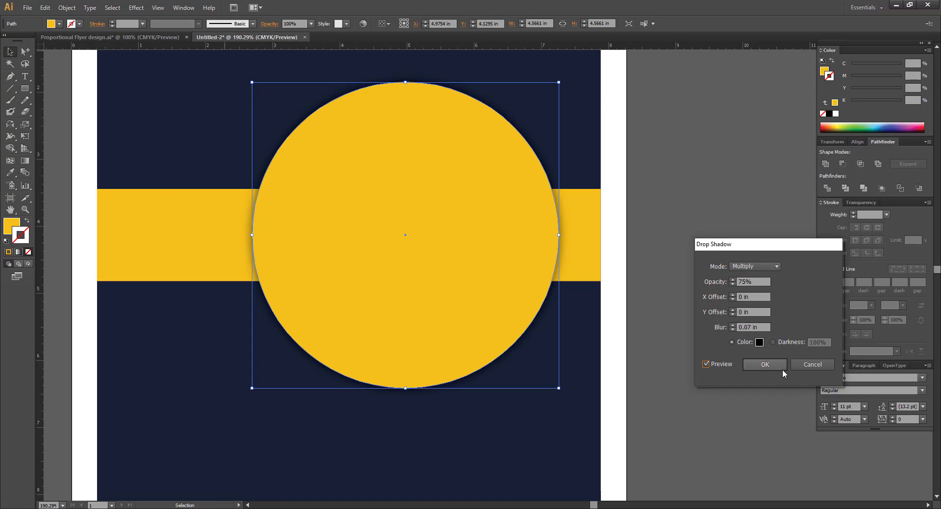
pyautogui.press('Return')
pyautogui.click(656, 185)
# Paste the clipped photo back in front and try moving the shadowed circle and the photo apart
pyautogui.hotkey('ctrl', 'f')
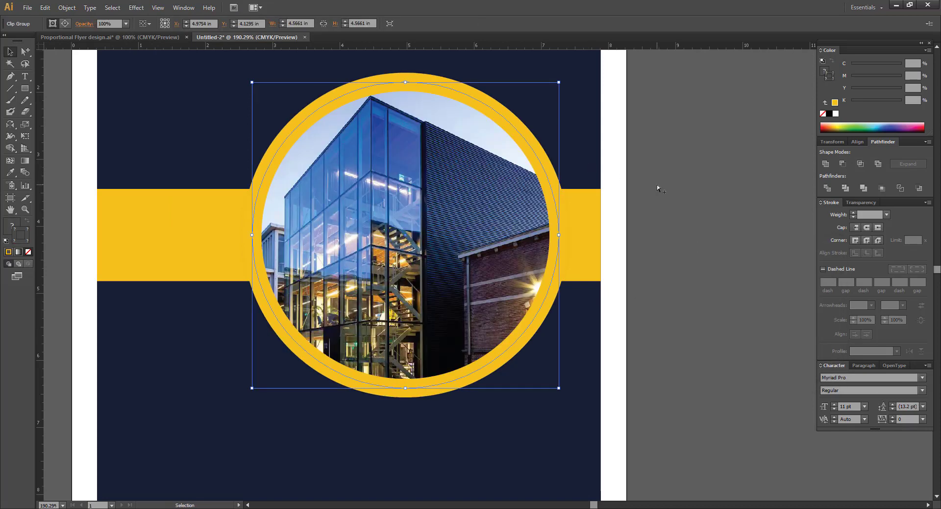
pyautogui.click(657, 184)
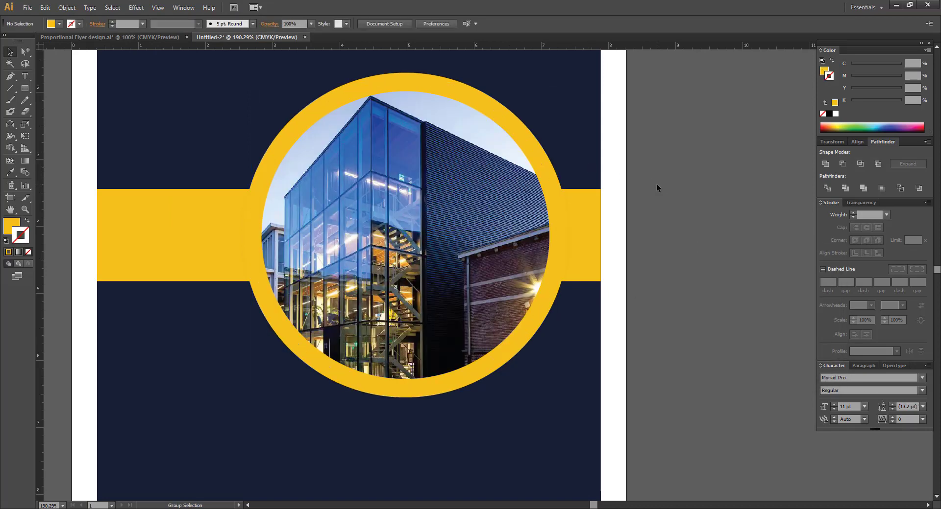
pyautogui.click(512, 124)
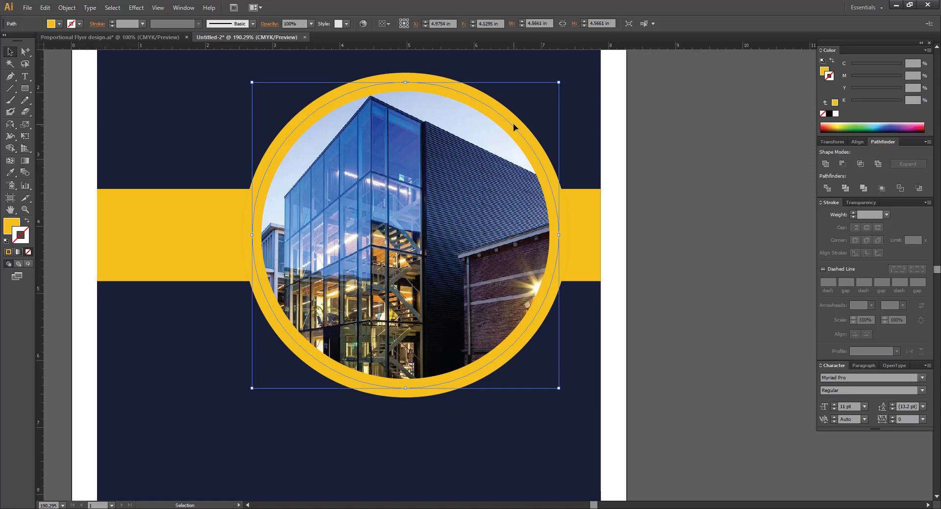
pyautogui.moveTo(513, 123); pyautogui.dragTo(495, 155)
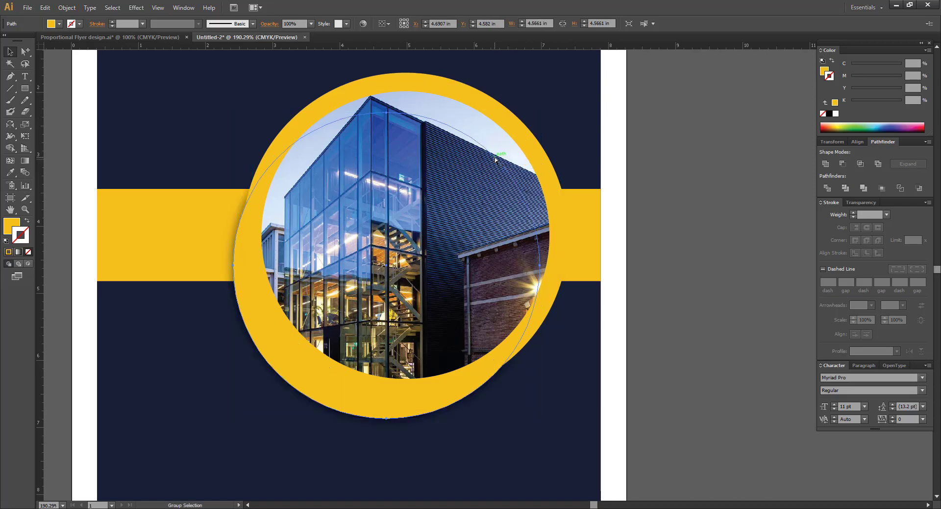
pyautogui.hotkey('ctrl', 'z')
pyautogui.moveTo(463, 212); pyautogui.dragTo(411, 218)
pyautogui.hotkey('ctrl', 'z')
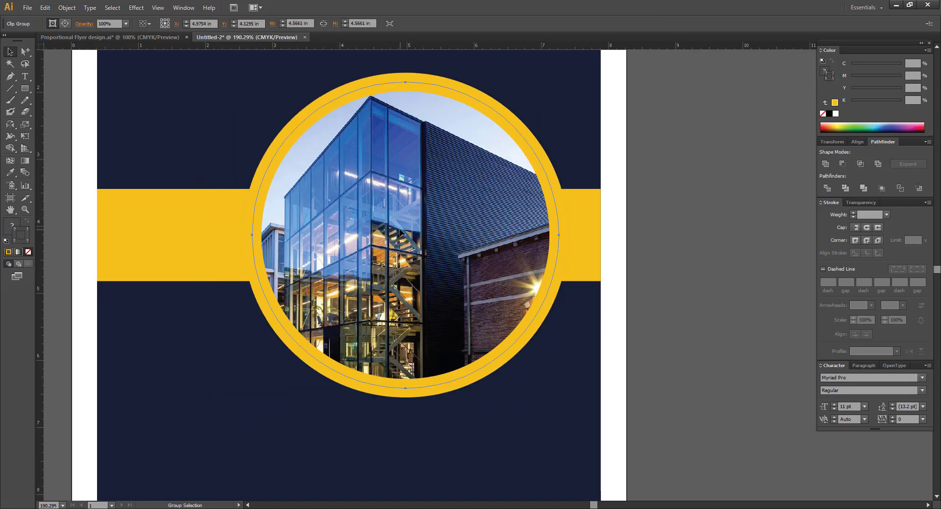
# Take the clipped photo off the flyer and give the shadowed yellow circle a 20 pt yellow stroke
pyautogui.press('v')
pyautogui.press('Delete')
pyautogui.click(445, 168)
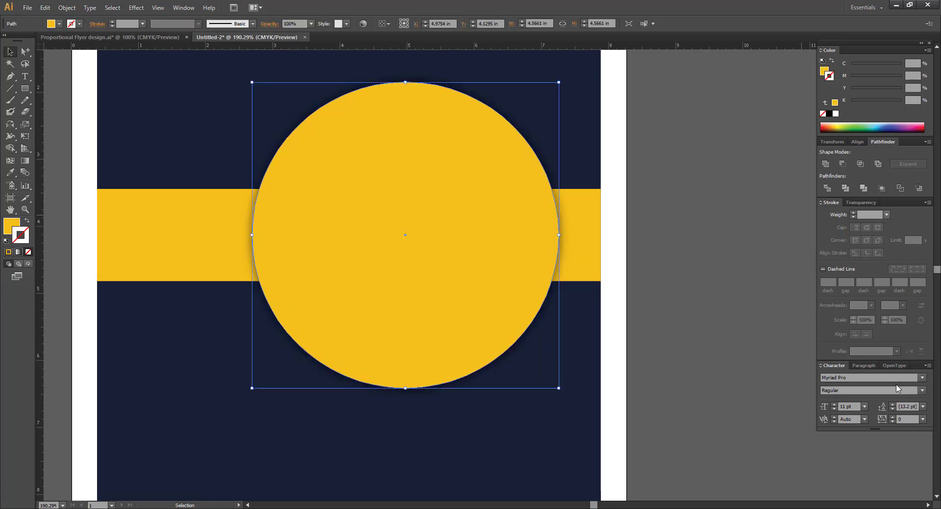
pyautogui.click(886, 214)
pyautogui.click(899, 367)
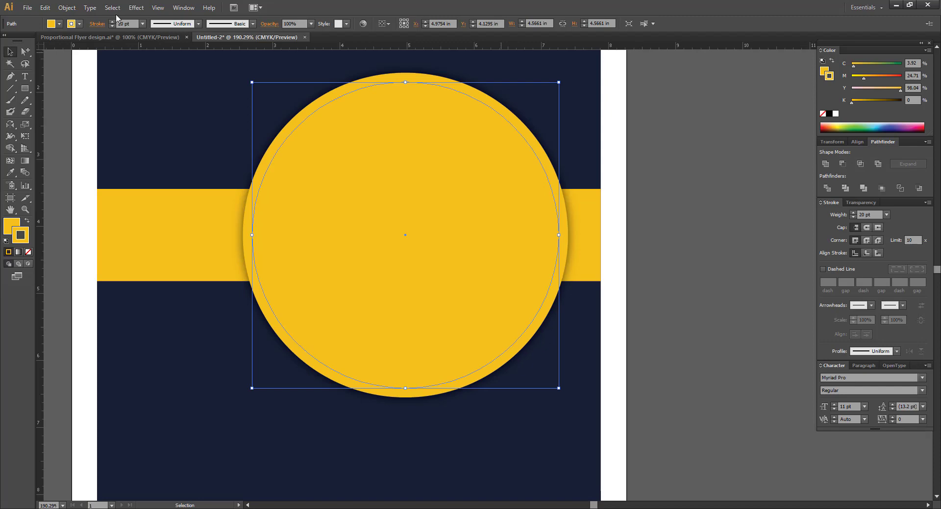
pyautogui.click(702, 184)
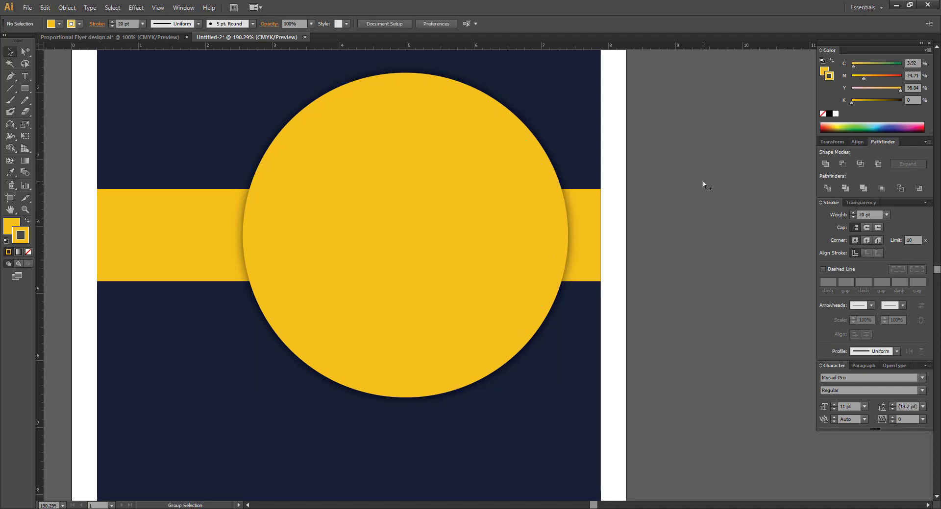
# Bring the clipped building photo back in place over the shadowed yellow circle
pyautogui.hotkey('ctrl', 'alt', '3')
pyautogui.click(702, 181)
pyautogui.hotkey('ctrl', '-')
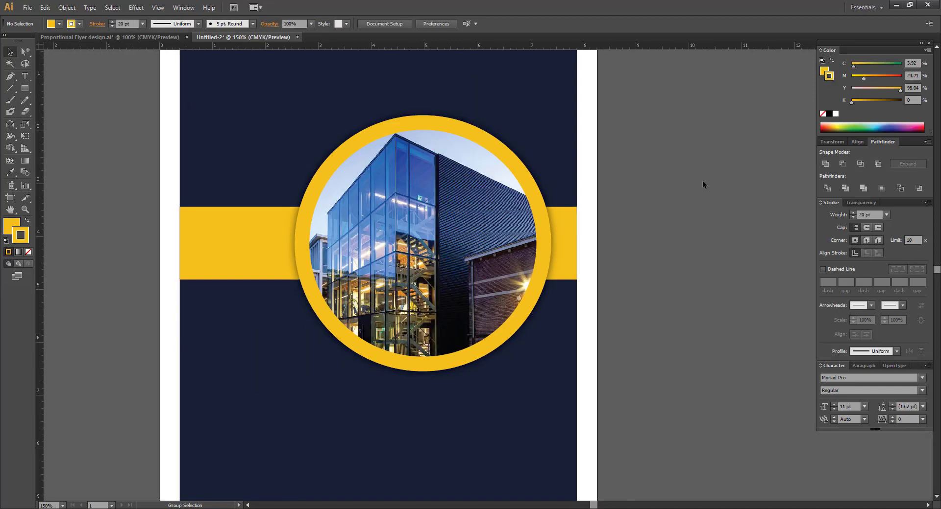
# Draw a rounded square about 0.56 in wide on the empty pasteboard beside the yellow band
pyautogui.moveTo(689, 217); pyautogui.dragTo(680, 182)
pyautogui.moveTo(613, 74); pyautogui.dragTo(655, 217)
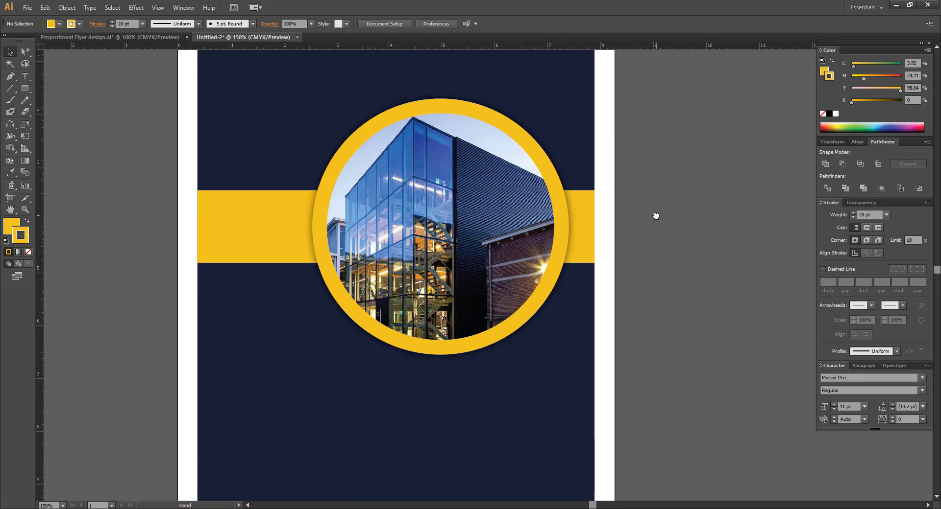
pyautogui.moveTo(180, 174); pyautogui.dragTo(520, 347)
pyautogui.moveTo(325, 237); pyautogui.dragTo(452, 298)
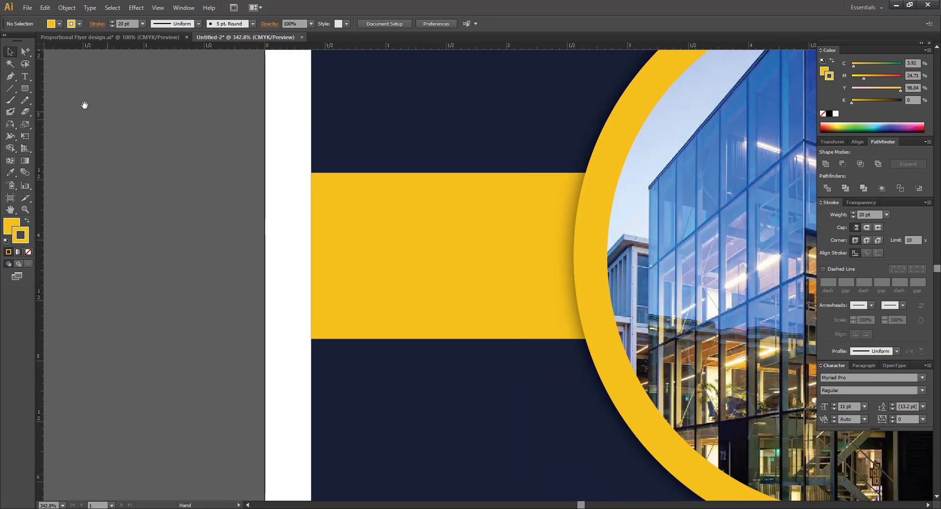
pyautogui.click(23, 88)
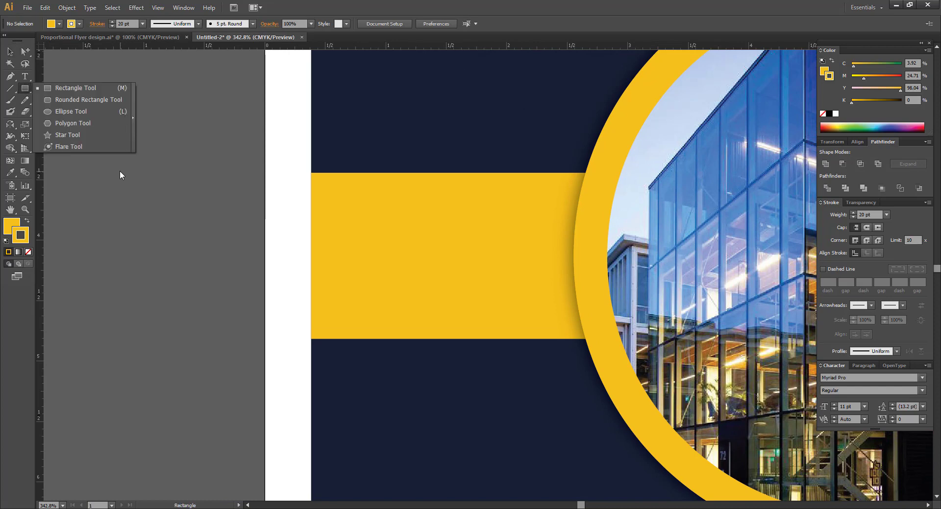
pyautogui.click(83, 100)
pyautogui.moveTo(101, 130); pyautogui.dragTo(169, 198)
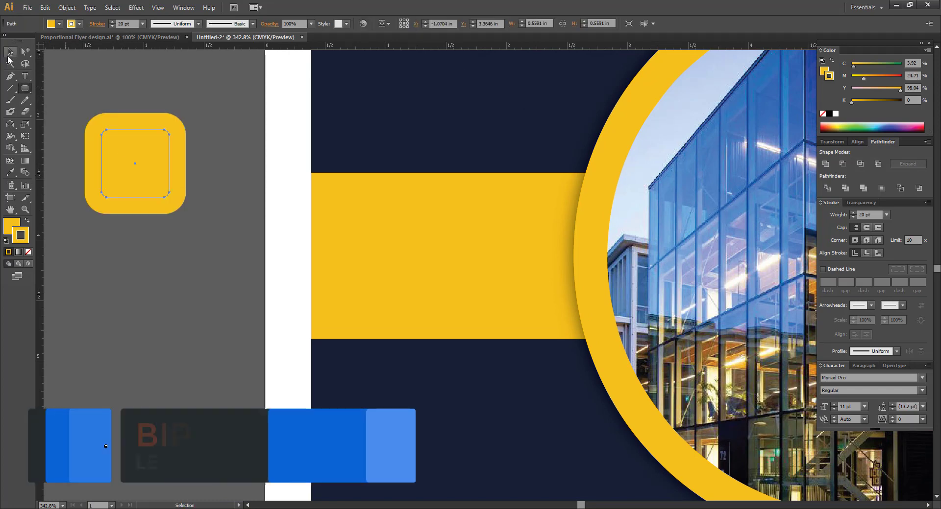
# Remove the rounded square's fill and set its yellow stroke to 2 pt
pyautogui.press('v')
pyautogui.click(27, 252)
pyautogui.click(25, 242)
pyautogui.click(127, 230)
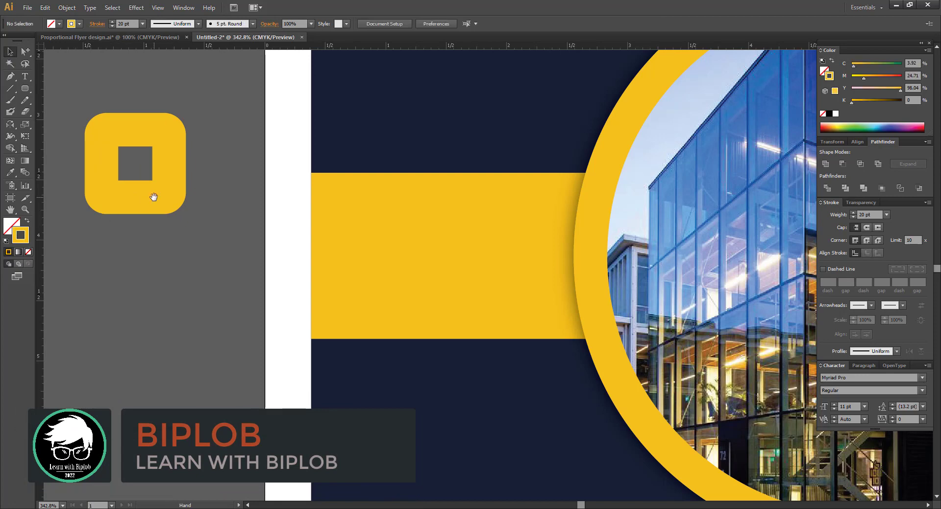
pyautogui.hscroll(1, 153, 196)
pyautogui.click(153, 197)
pyautogui.click(885, 215)
pyautogui.click(900, 264)
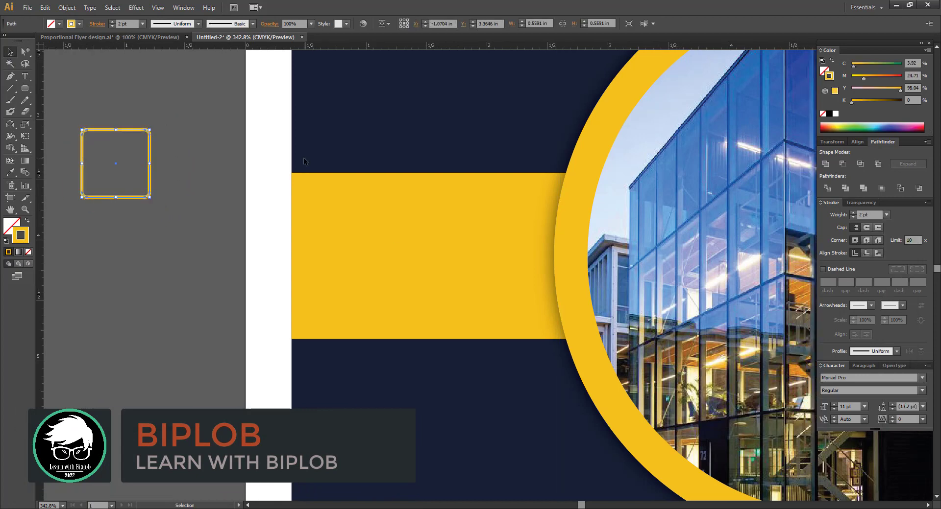
# Rotate the rounded square 45° into a diamond and set its stroke to 4 pt
pyautogui.moveTo(154, 128); pyautogui.dragTo(185, 165)
pyautogui.click(183, 165)
pyautogui.moveTo(183, 164); pyautogui.dragTo(175, 169)
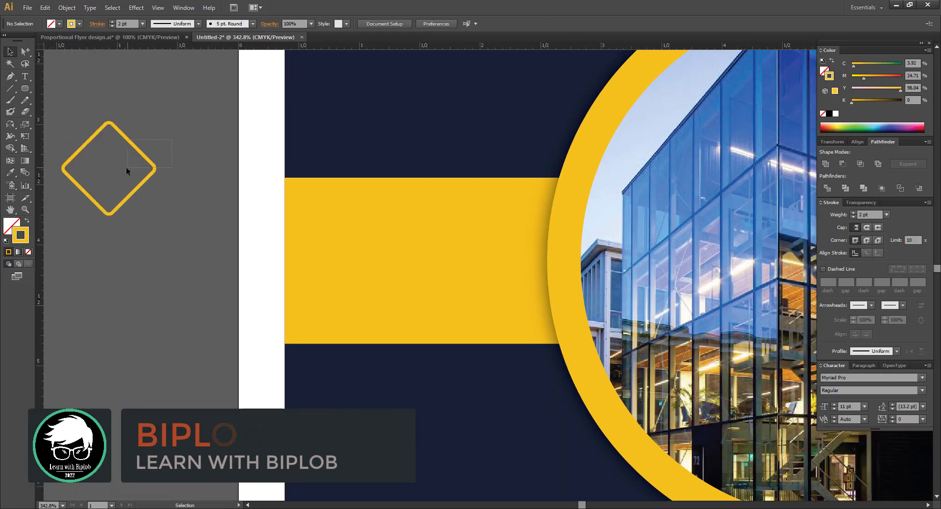
pyautogui.click(149, 162)
pyautogui.click(886, 215)
pyautogui.click(898, 289)
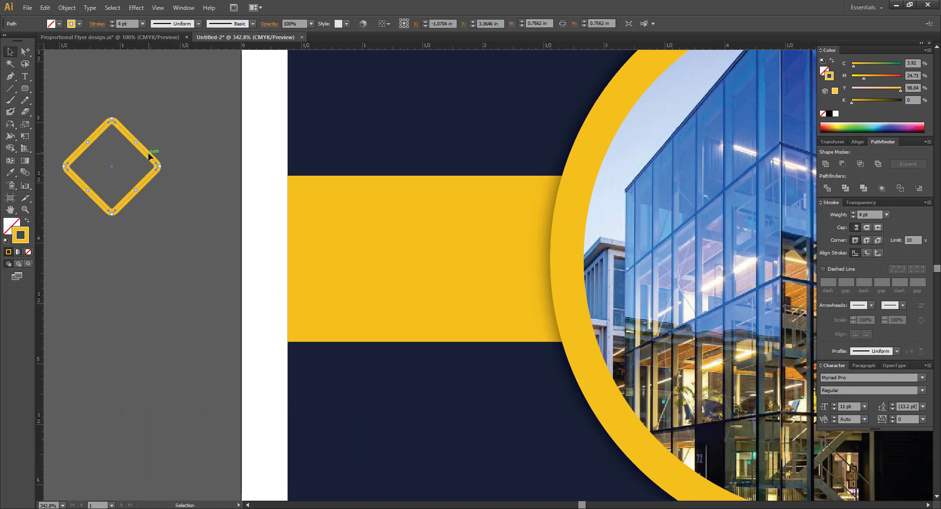
# Overlap the diamond with a duplicate about 0.38 in to its right and, using Outline with a yellow stroke, delete the duplicate's edges inside the first
pyautogui.moveTo(149, 156); pyautogui.dragTo(194, 156)
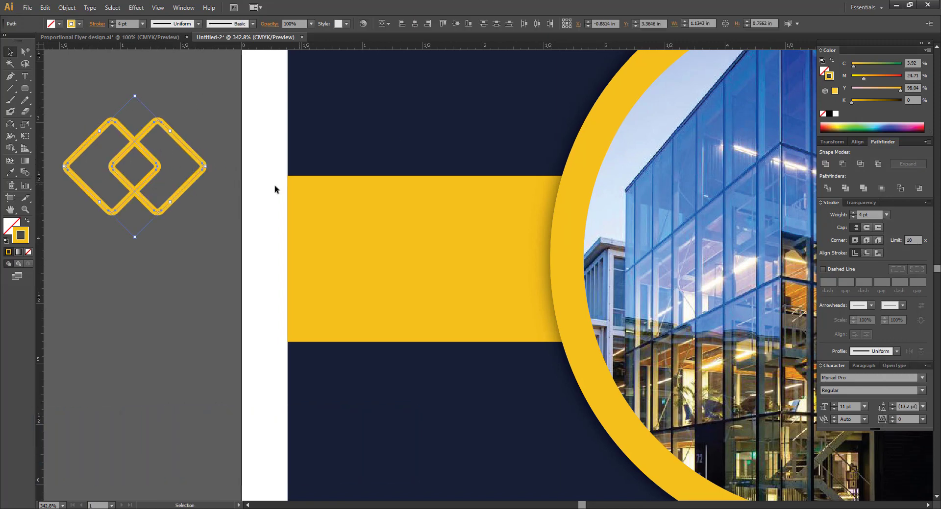
pyautogui.click(901, 186)
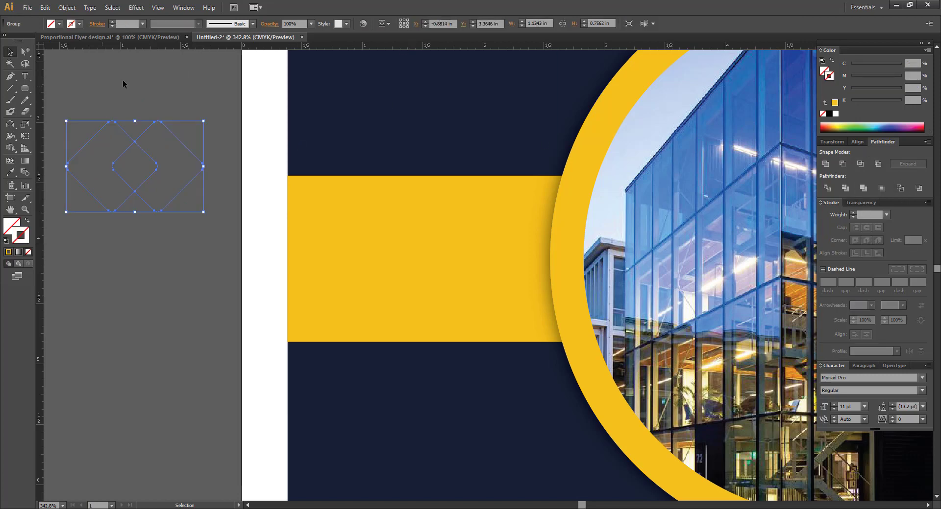
pyautogui.click(9, 253)
pyautogui.click(122, 131)
pyautogui.press('a')
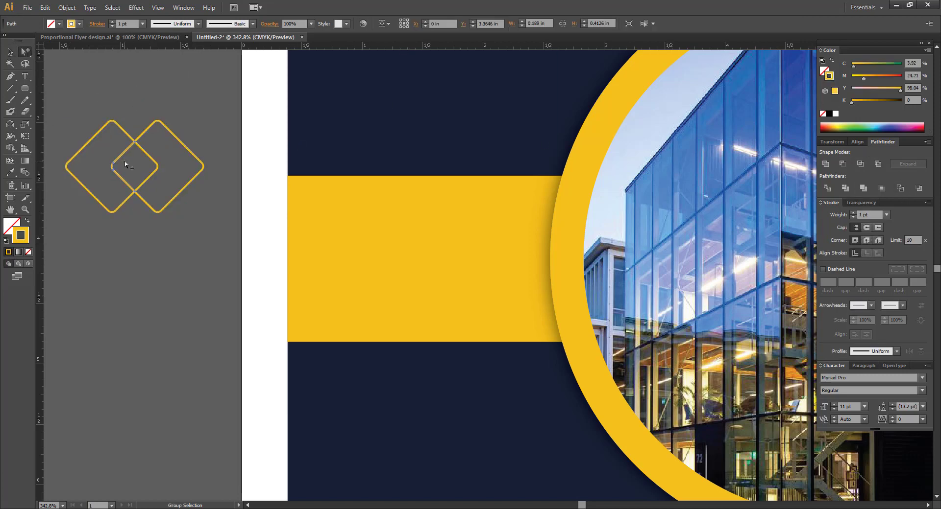
pyautogui.press('v')
pyautogui.click(114, 141)
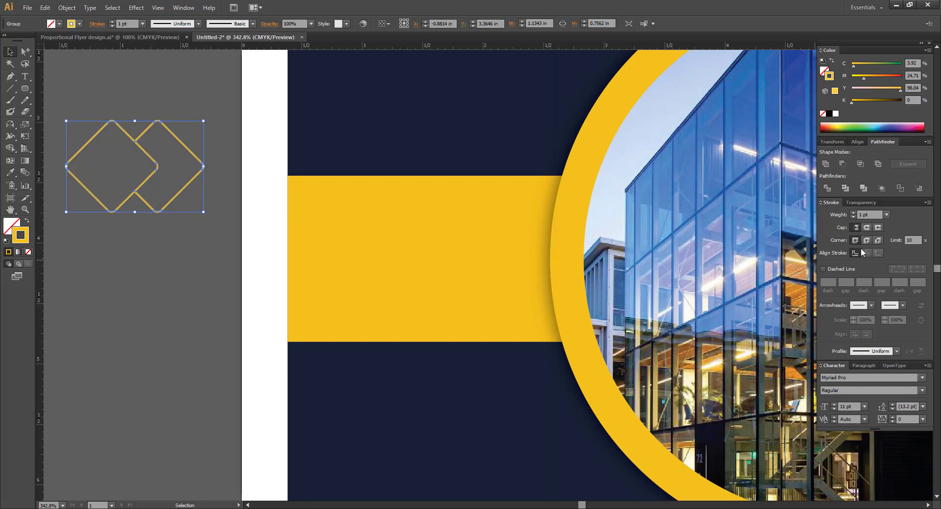
# Apply Outline to the overlapping diamonds again and try a 3 pt yellow stroke
pyautogui.click(839, 190)
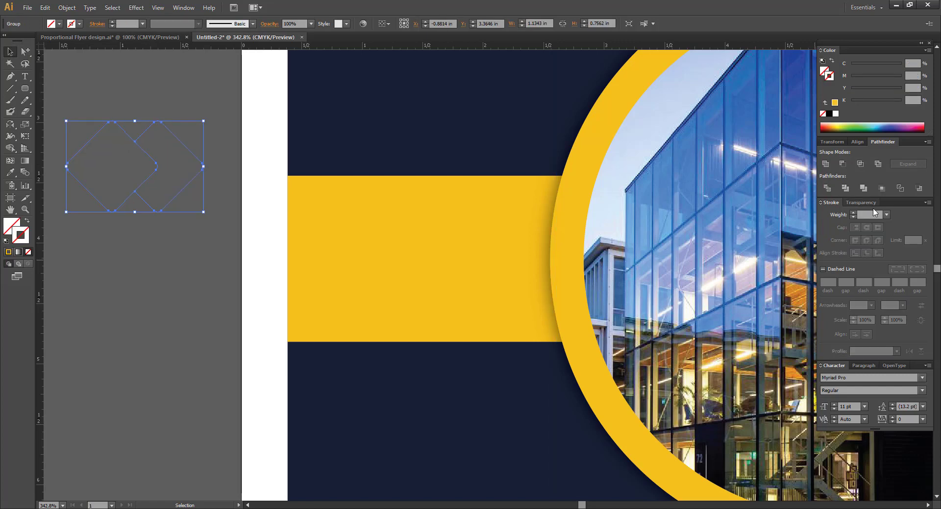
pyautogui.click(887, 215)
pyautogui.click(897, 280)
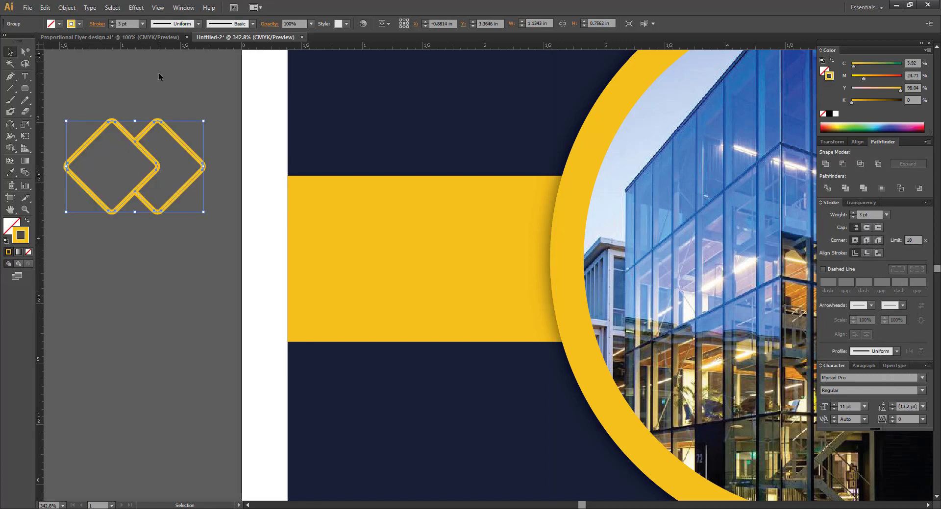
# Sample the navy background and apply it to the diamond mark as a 1 pt stroke without fill
pyautogui.press('i')
pyautogui.click(409, 98)
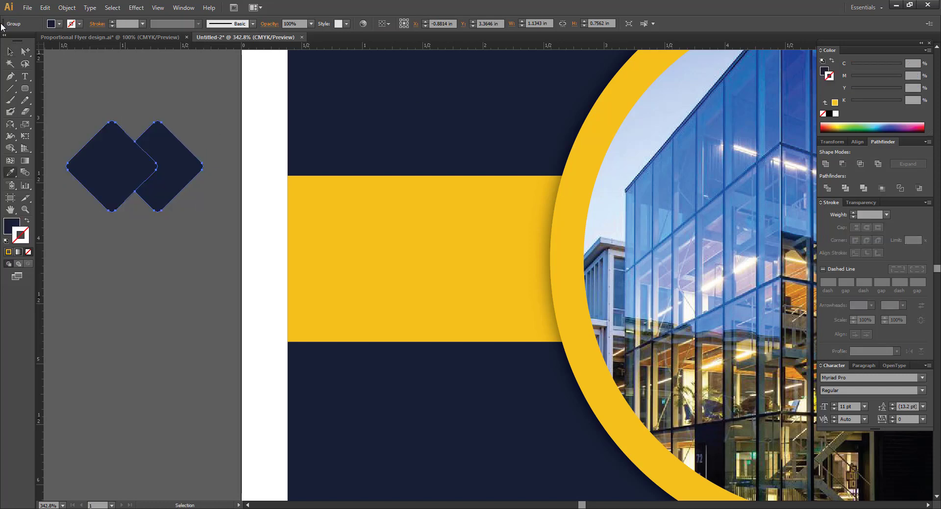
pyautogui.click(25, 52)
pyautogui.hotkey('shift', 'x')
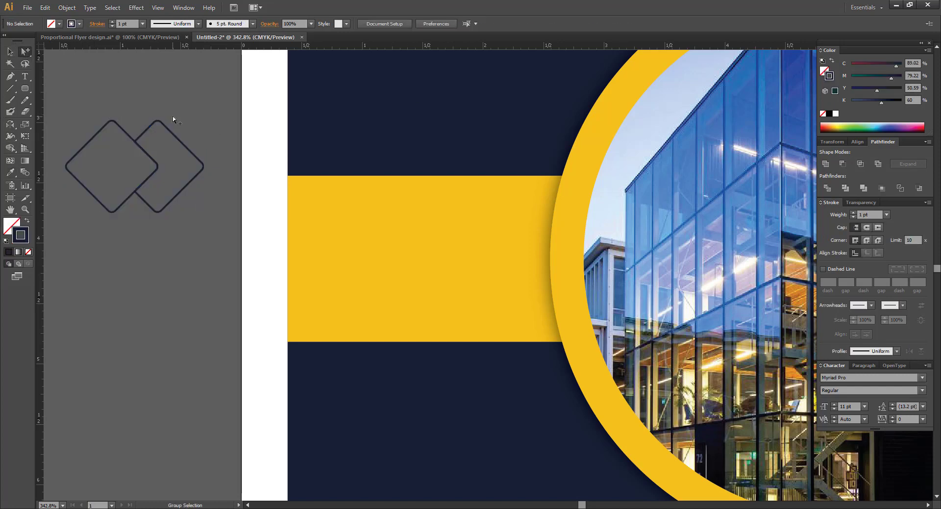
# Scale the diamond mark down to about 0.46 in high and place it on the yellow band left of the photo
pyautogui.hscroll(1, 157, 134)
pyautogui.press('v')
pyautogui.moveTo(184, 212); pyautogui.dragTo(156, 195)
pyautogui.click(181, 146)
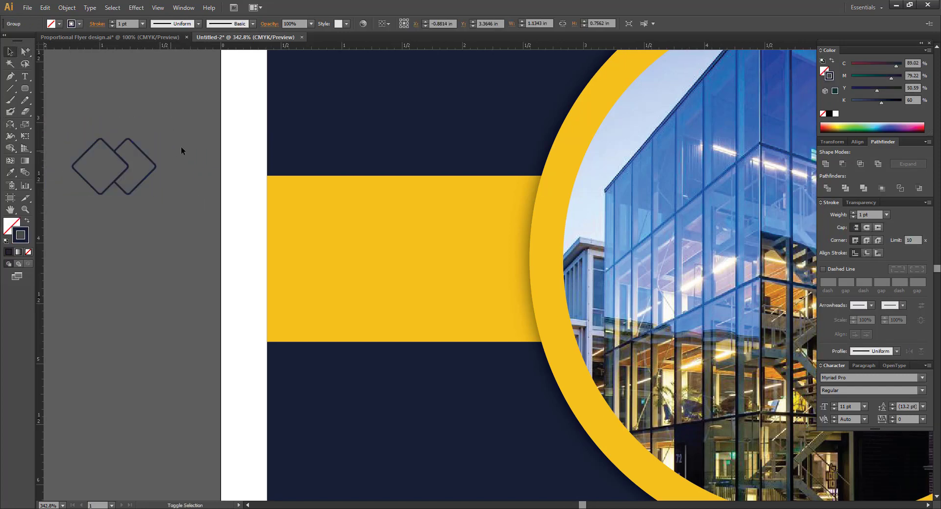
pyautogui.moveTo(145, 156); pyautogui.dragTo(362, 254)
pyautogui.moveTo(422, 246); pyautogui.dragTo(328, 225)
pyautogui.moveTo(273, 239); pyautogui.dragTo(278, 240)
pyautogui.click(98, 125)
# Add the text LOGO beside the diamond mark and set it in Myriad Pro Bold
pyautogui.click(25, 76)
pyautogui.click(282, 227)
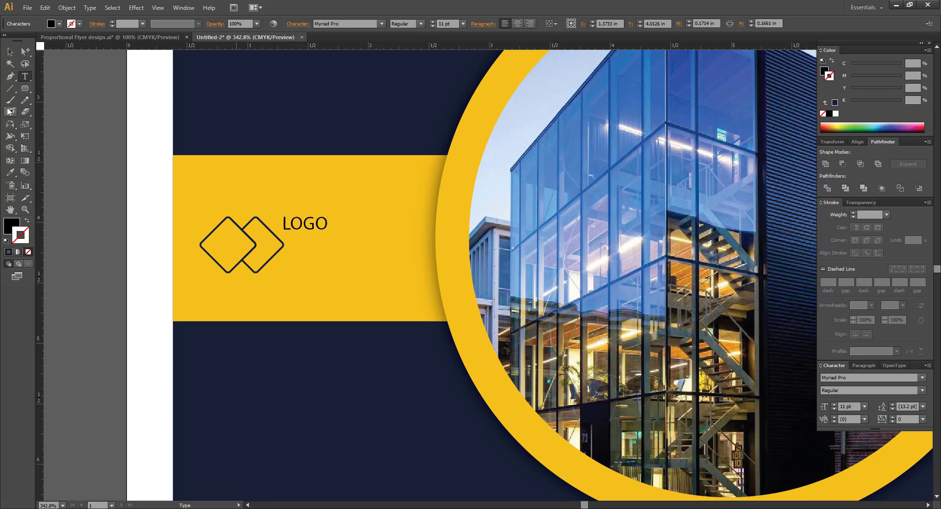
pyautogui.press('Escape')
pyautogui.click(421, 25)
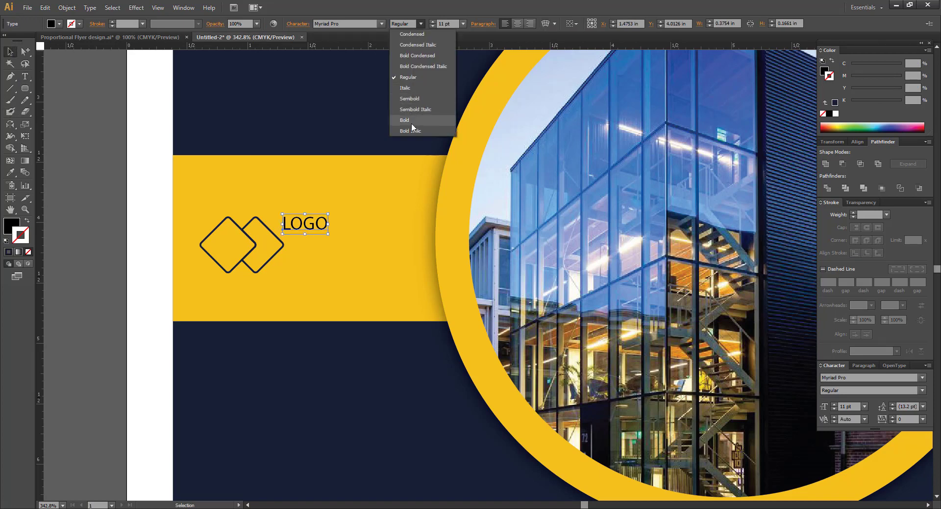
pyautogui.click(412, 124)
# Enlarge the LOGO text to about 23 pt beside the diamond mark and vertically centre the two on each other
pyautogui.click(83, 126)
pyautogui.moveTo(329, 230); pyautogui.dragTo(301, 251)
pyautogui.click(272, 217)
pyautogui.click(201, 232)
pyautogui.keyDown('shift'); pyautogui.click(252, 235); pyautogui.keyUp('shift')
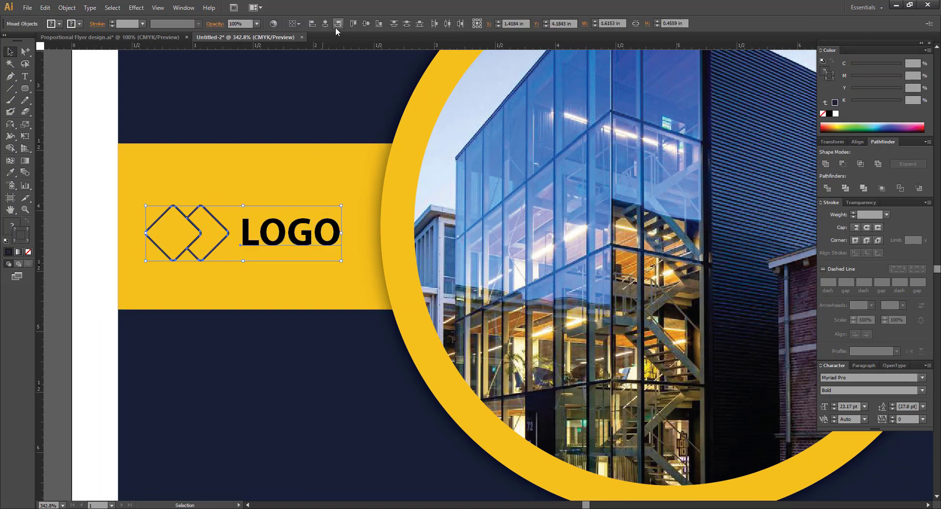
pyautogui.click(367, 27)
# Group the diamond mark with the LOGO text and shift the group slightly right on the yellow band
pyautogui.rightClick(249, 237)
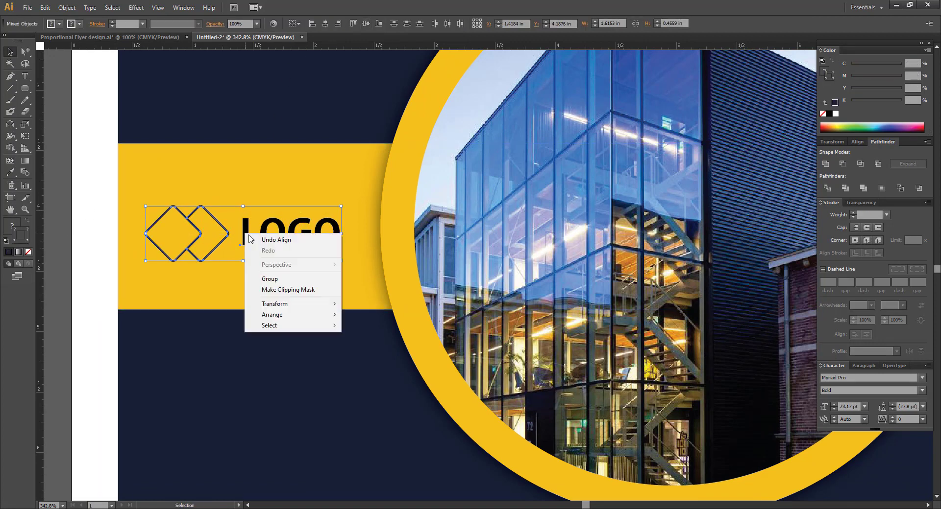
pyautogui.click(275, 280)
pyautogui.click(101, 274)
pyautogui.hscroll(1, 219, 254)
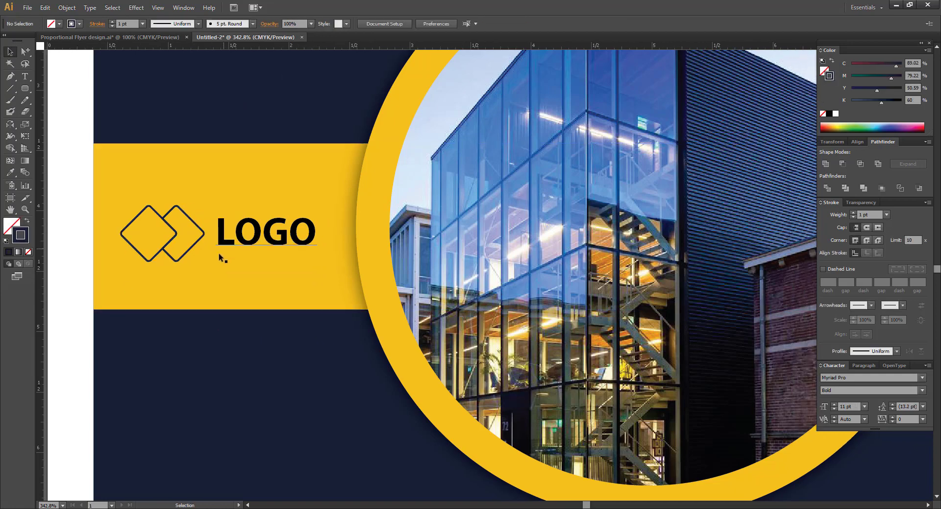
pyautogui.moveTo(253, 233); pyautogui.dragTo(264, 232)
pyautogui.click(68, 318)
# Move the "TAKE EVERY CHANCE. DROP EVERY FEAR" slogan from above the artboard onto the navy area below the logo
pyautogui.hotkey('ctrl', '-')
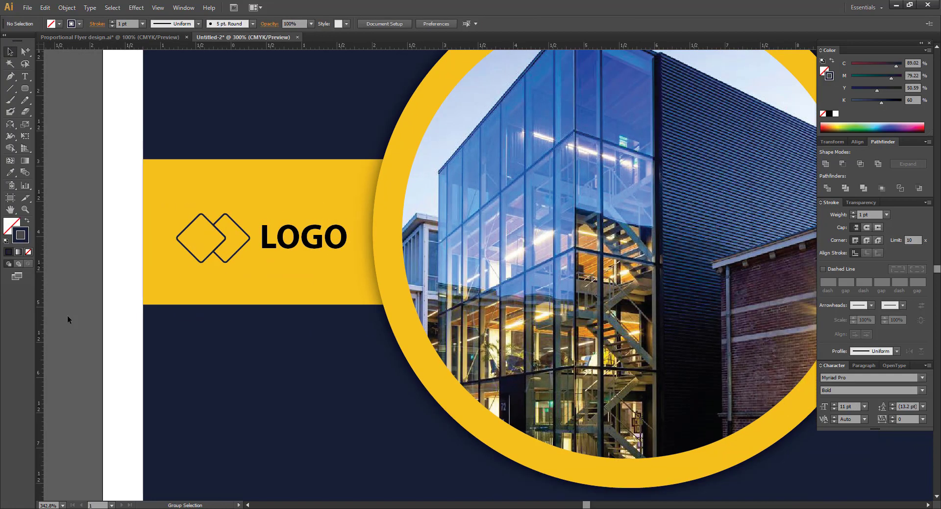
pyautogui.hotkey('ctrl', '-')
pyautogui.hotkey('ctrl', '-')
pyautogui.hotkey('ctrl', '-')
pyautogui.moveTo(197, 285); pyautogui.dragTo(98, 187)
pyautogui.moveTo(402, 240); pyautogui.dragTo(381, 278)
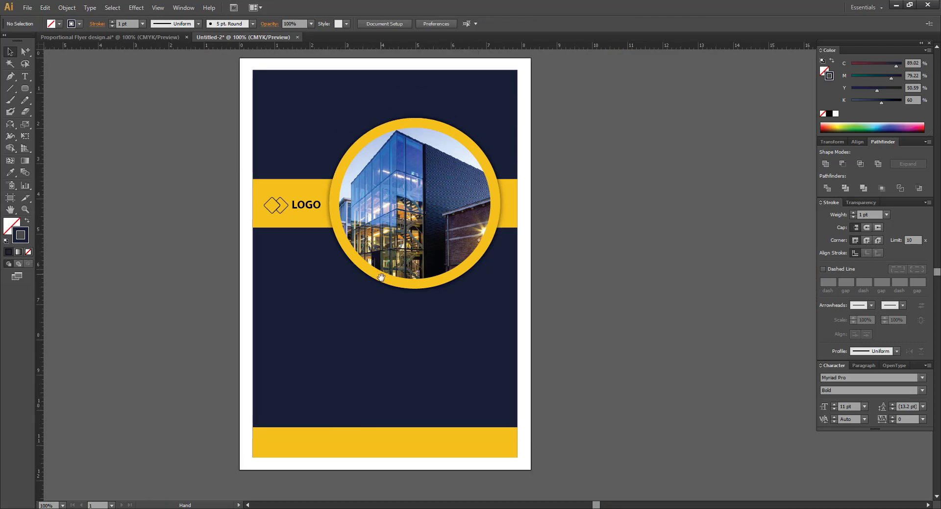
pyautogui.moveTo(346, 236); pyautogui.dragTo(337, 295)
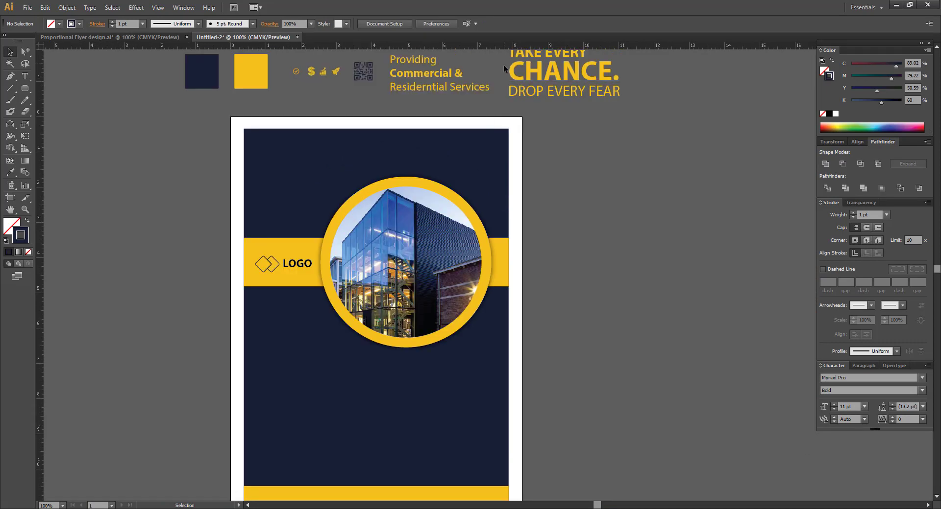
pyautogui.moveTo(545, 70); pyautogui.dragTo(299, 346)
pyautogui.moveTo(227, 286); pyautogui.dragTo(219, 232)
pyautogui.scroll(4, 220, 232)
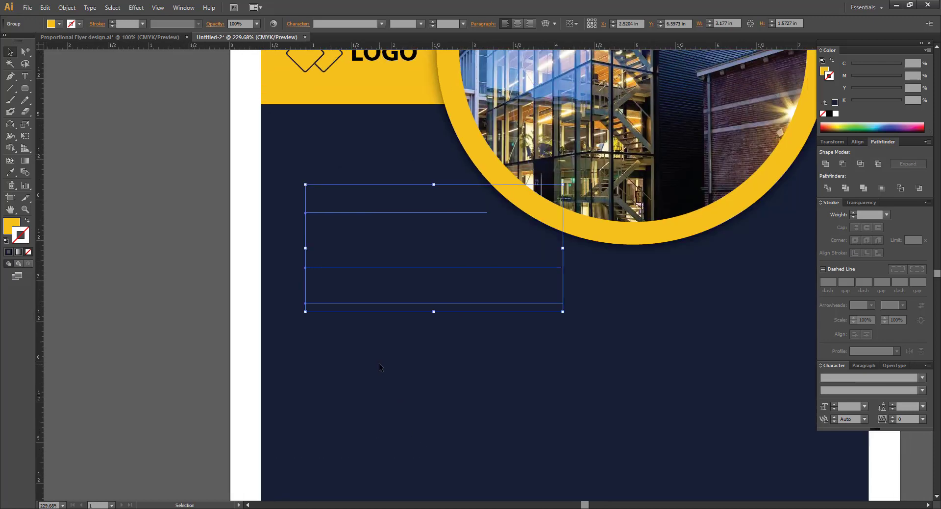
# Recolour the slogan with a white fill and no stroke
pyautogui.press('i')
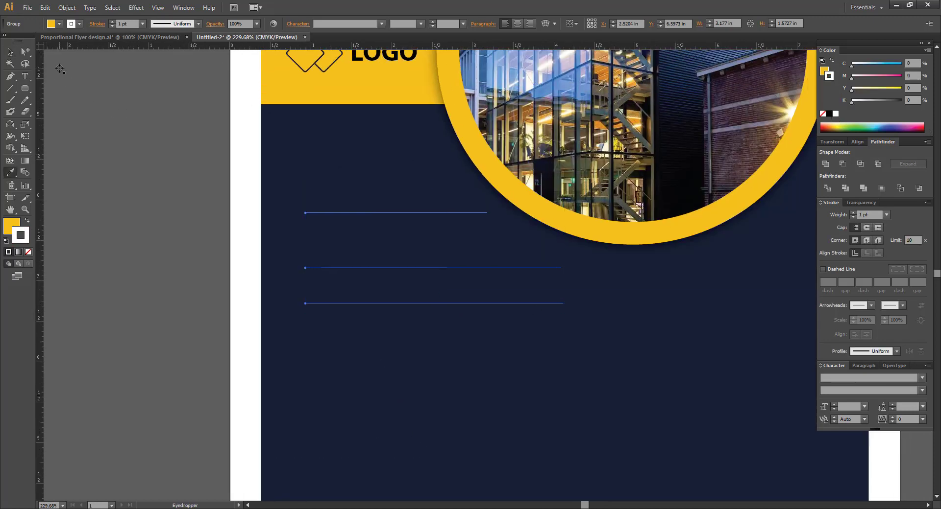
pyautogui.press('v')
pyautogui.click(362, 233)
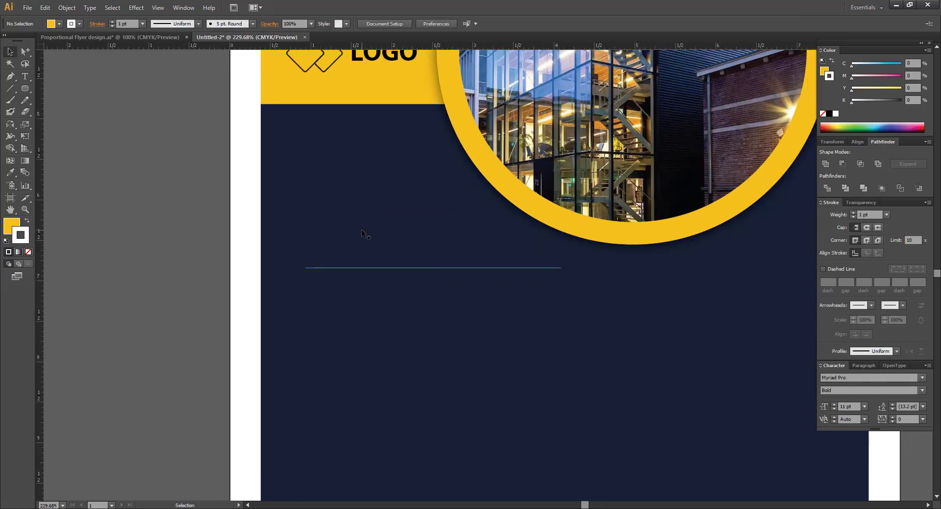
pyautogui.click(362, 272)
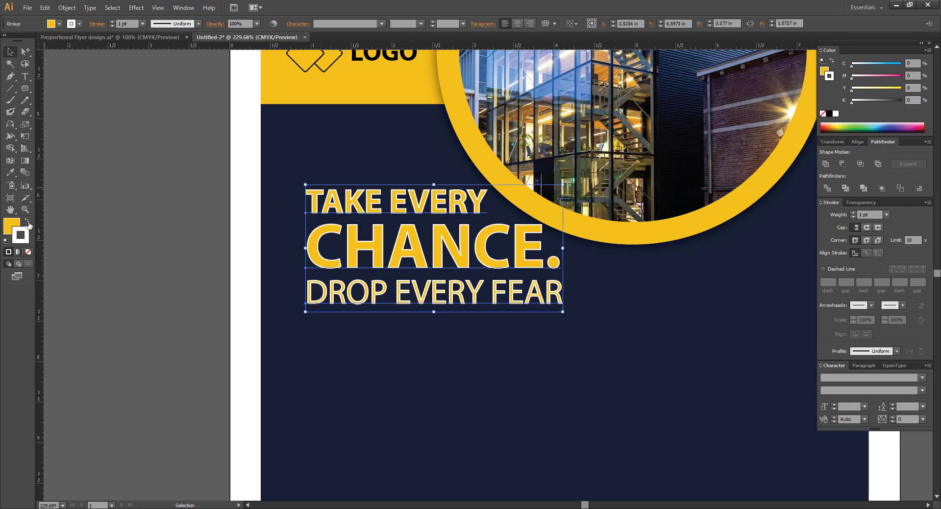
pyautogui.click(28, 222)
pyautogui.click(28, 252)
pyautogui.click(147, 226)
# Place a vertical guide near the flyer's left margin, then align the slogan's left edge to it and lower the slogan slightly
pyautogui.moveTo(147, 226)
pyautogui.mouseDown()
pyautogui.moveTo(119, 245)
pyautogui.moveTo(77, 233)
pyautogui.mouseUp()
pyautogui.moveTo(209, 47); pyautogui.dragTo(189, 258)
pyautogui.click(10, 52)
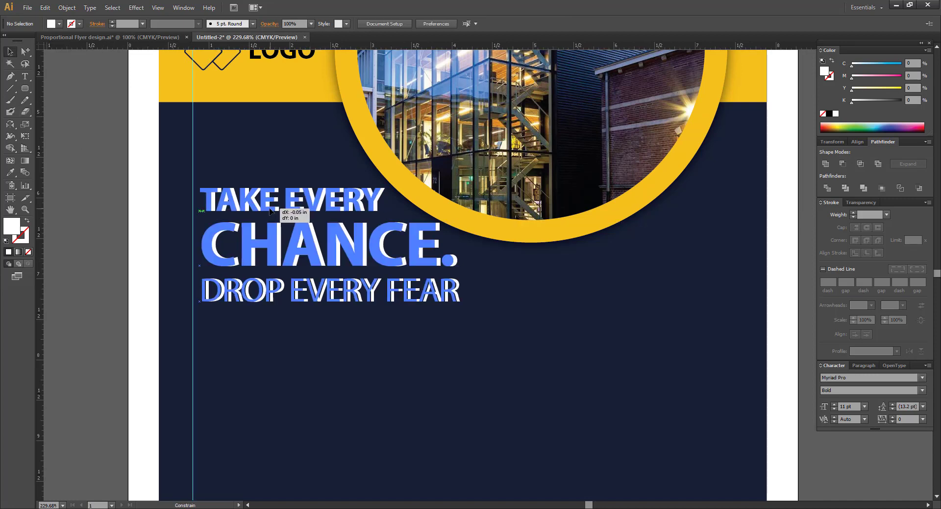
pyautogui.moveTo(286, 213); pyautogui.dragTo(277, 232)
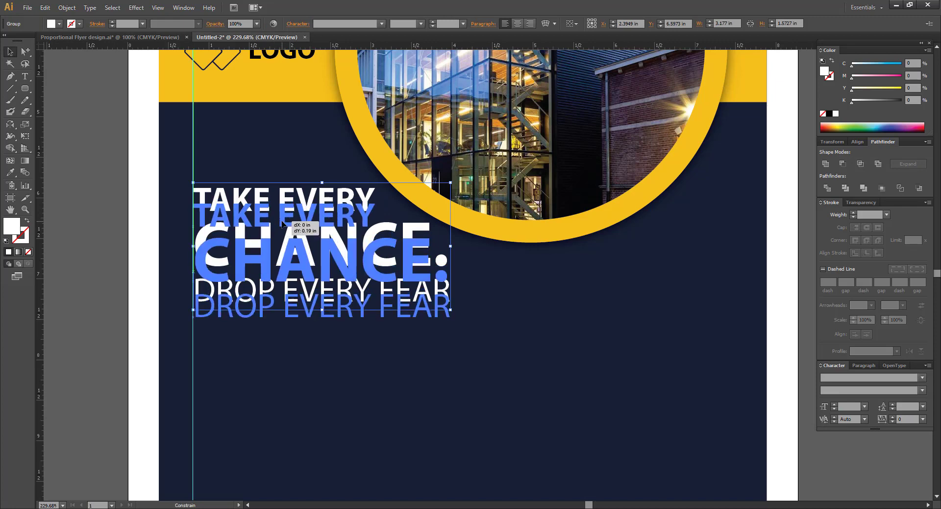
pyautogui.click(88, 236)
# Draw a horizontal line about 3.17 in long directly under the slogan, spanning its full width from the guide
pyautogui.hotkey('ctrl', '-')
pyautogui.scroll(-5, 88, 236)
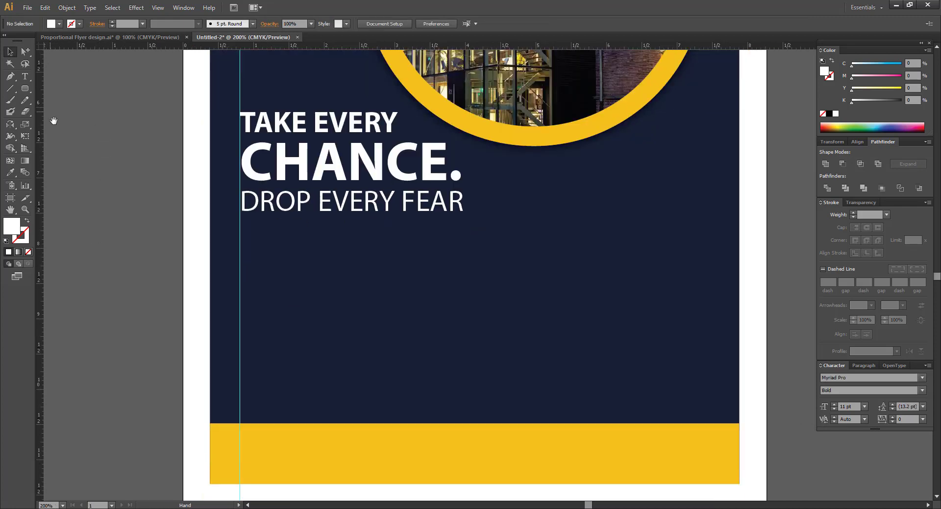
pyautogui.click(10, 88)
pyautogui.moveTo(404, 238); pyautogui.dragTo(463, 238)
pyautogui.click(10, 51)
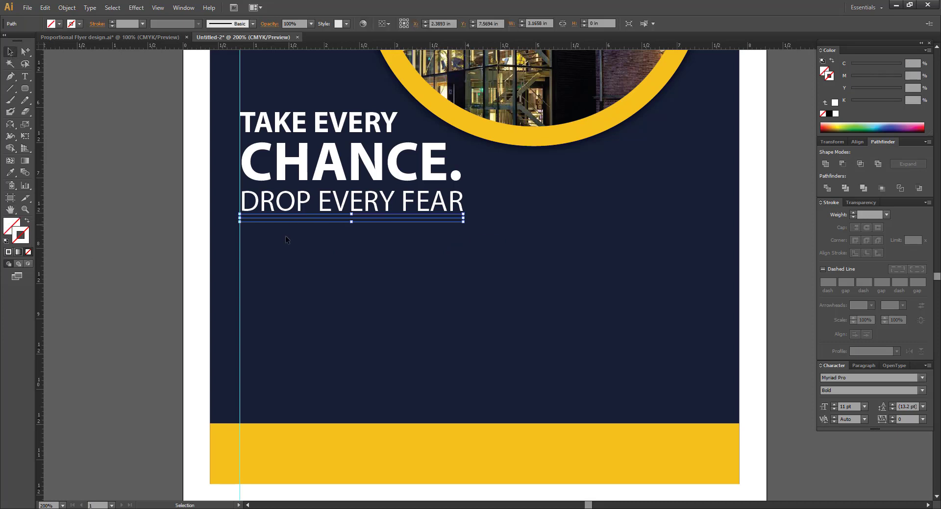
# Give the line under the slogan a 1 pt yellow stroke without fill, sampled from the photo's ring
pyautogui.press('i')
pyautogui.click(510, 134)
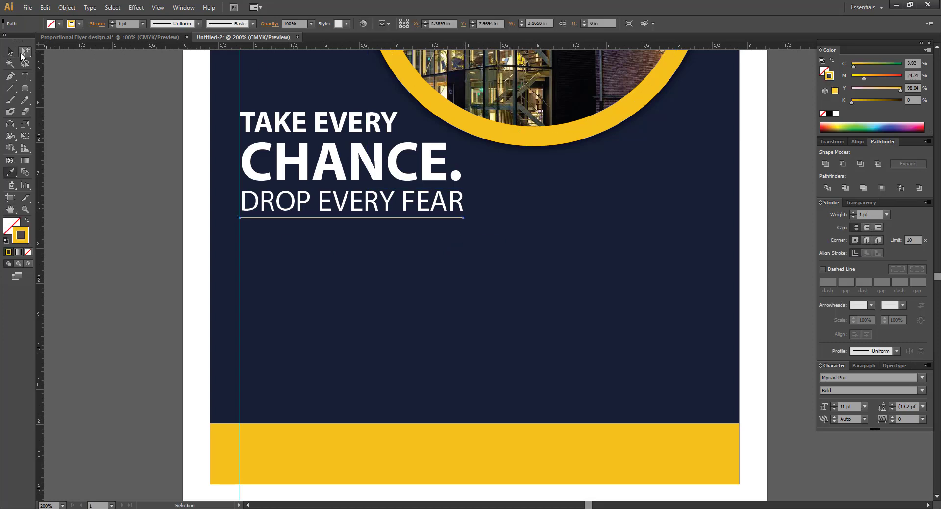
pyautogui.click(11, 52)
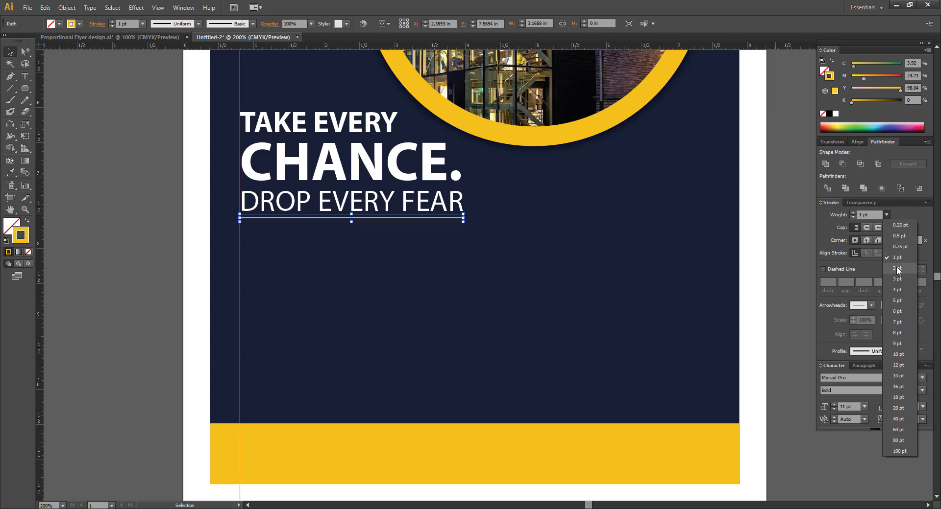
# Set the stroke weight of the yellow line under the slogan to 2 pt
pyautogui.click(895, 266)
pyautogui.click(158, 266)
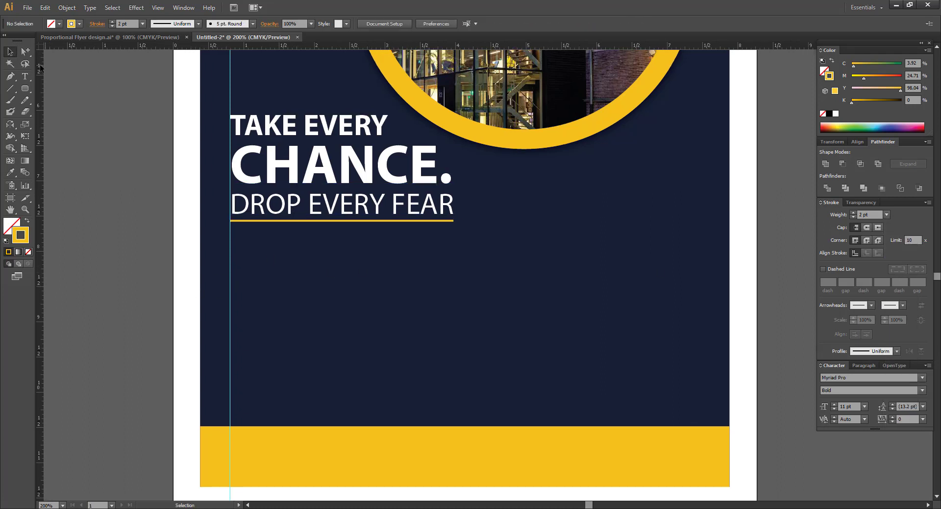
# Duplicate the "DROP EVERY FEAR" line below the yellow line and change the copy's text to "ABOUT US"
pyautogui.moveTo(293, 199); pyautogui.dragTo(292, 257)
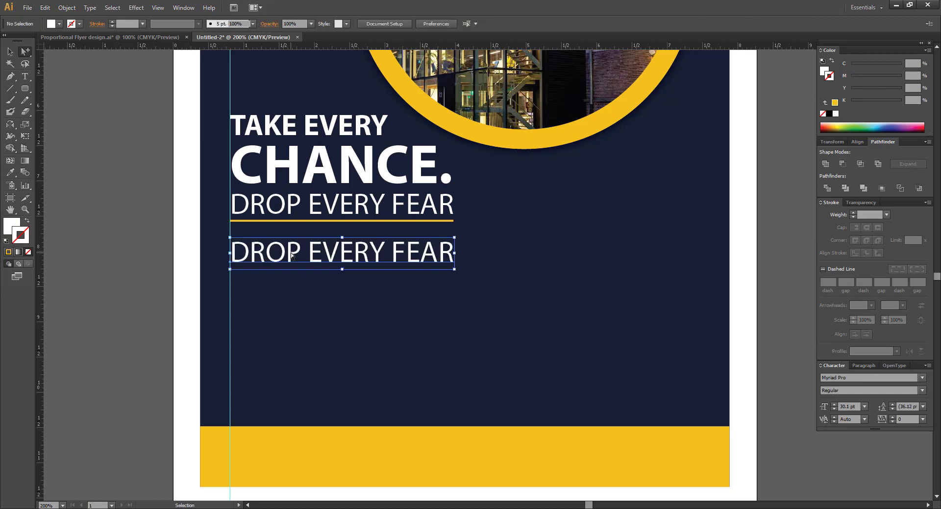
pyautogui.press('t')
pyautogui.click(268, 251)
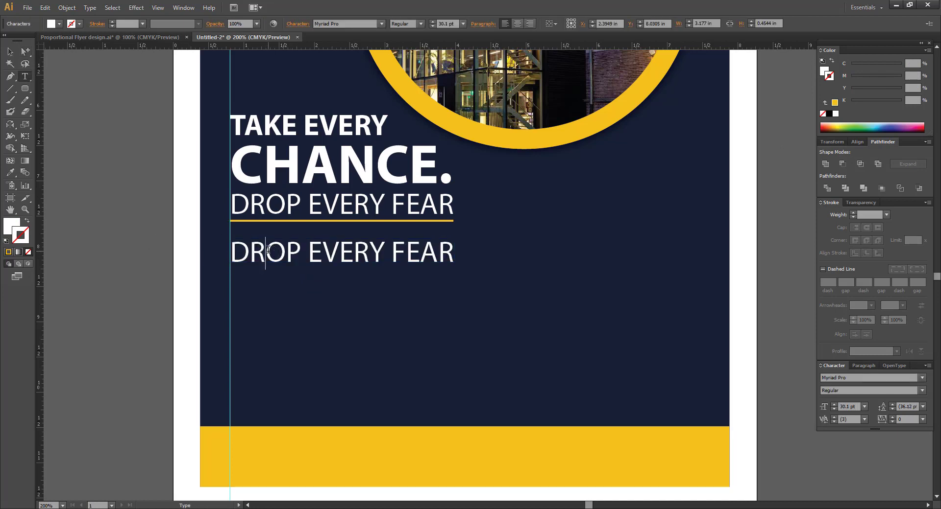
pyautogui.hotkey('ctrl', 'a')
pyautogui.write('A')
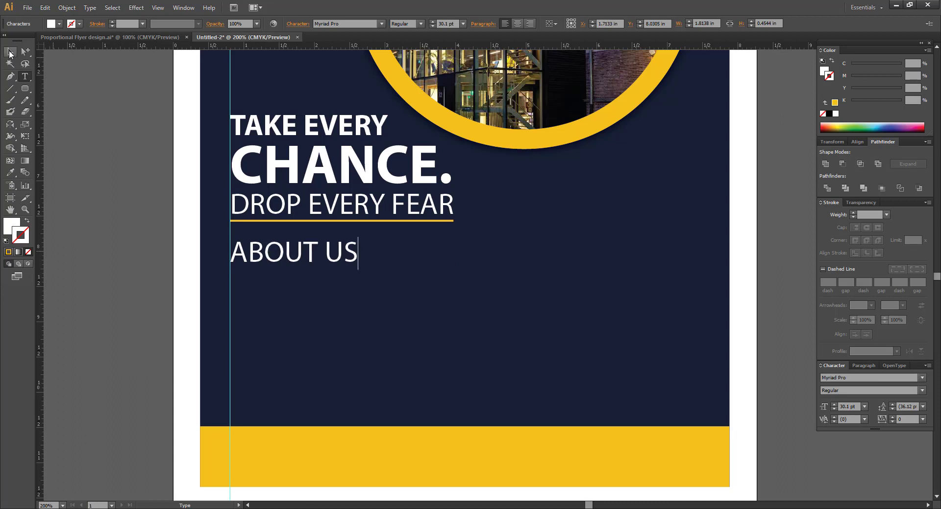
# Set the "ABOUT US" heading's font style to Bold
pyautogui.click(10, 52)
pyautogui.click(420, 23)
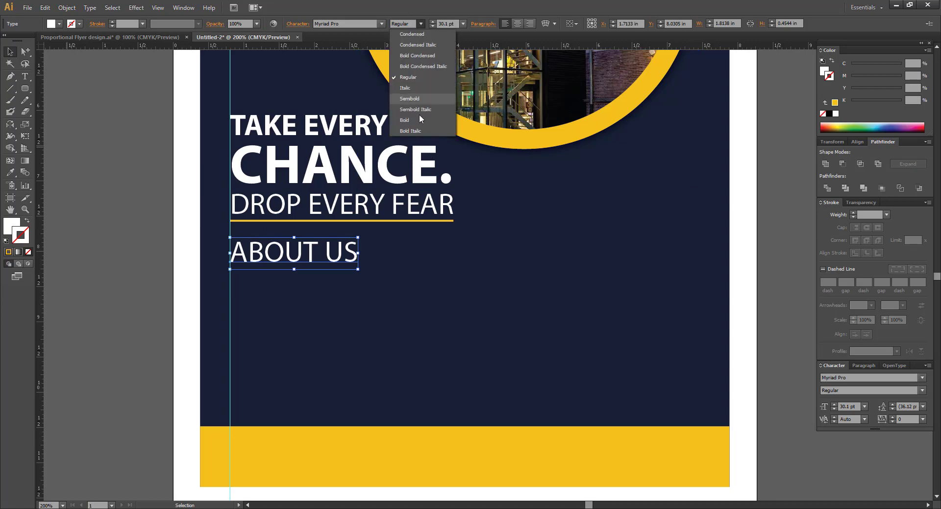
pyautogui.click(414, 120)
pyautogui.click(120, 189)
pyautogui.moveTo(293, 281); pyautogui.dragTo(270, 241)
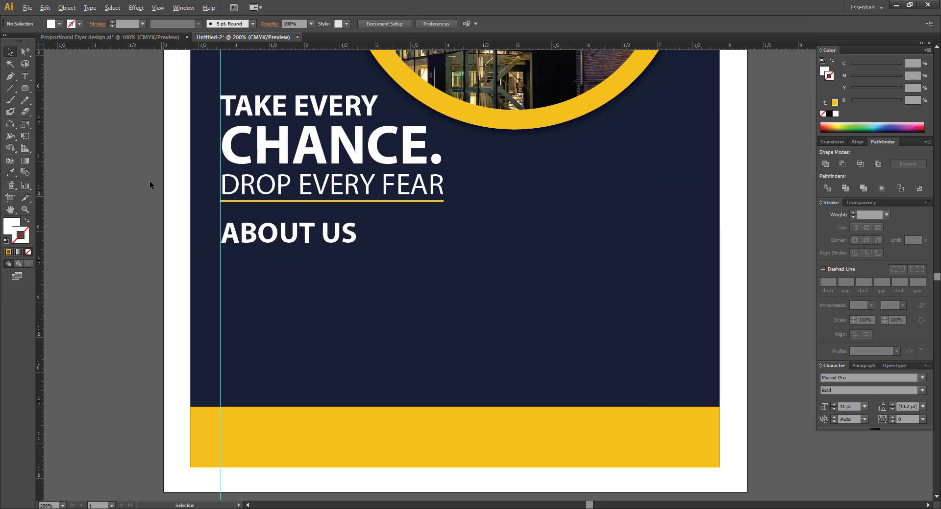
# Switch to the lipsum.com page in the browser, copy the highlighted Lorem Ipsum passage and return to Illustrator
pyautogui.press('alt')
pyautogui.hotkey('alt', 'Tab')
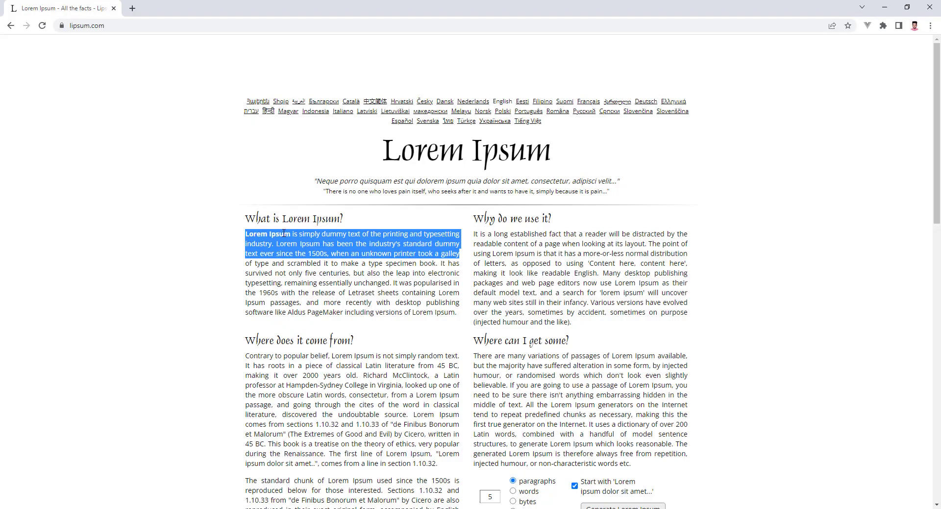
pyautogui.rightClick(283, 234)
pyautogui.click(314, 244)
pyautogui.hotkey('alt', 'Tab')
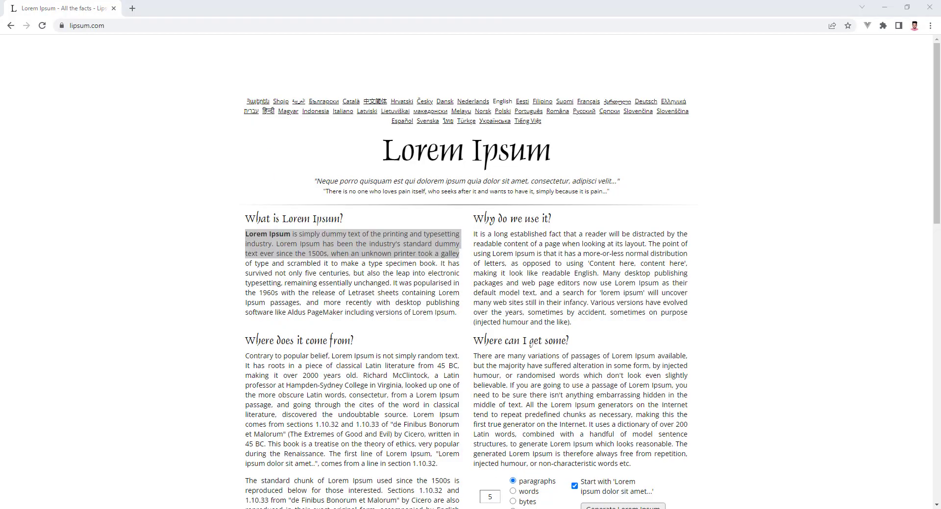
# Create a text area about 3.51 by 1.10 in under the "ABOUT US" heading and paste the Lorem Ipsum passage into it
pyautogui.moveTo(221, 254); pyautogui.dragTo(468, 330)
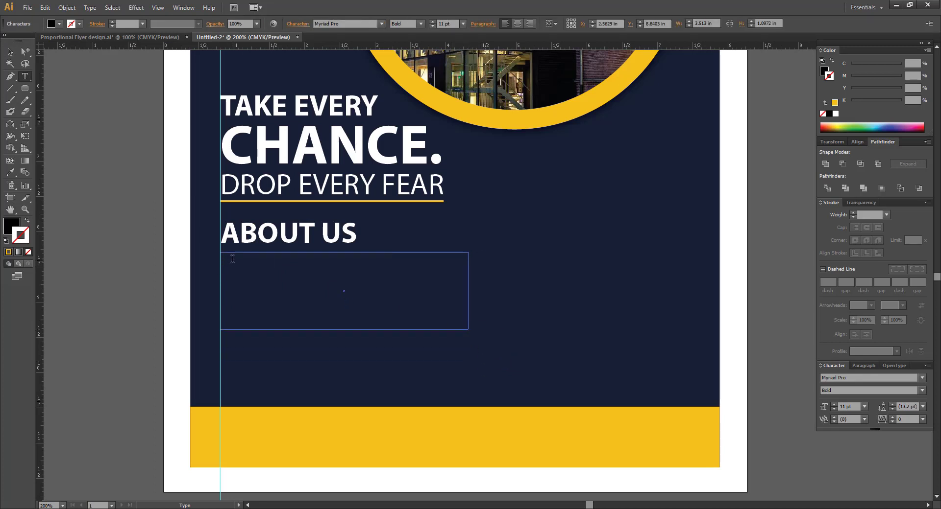
pyautogui.hotkey('ctrl', 'v')
pyautogui.click(13, 55)
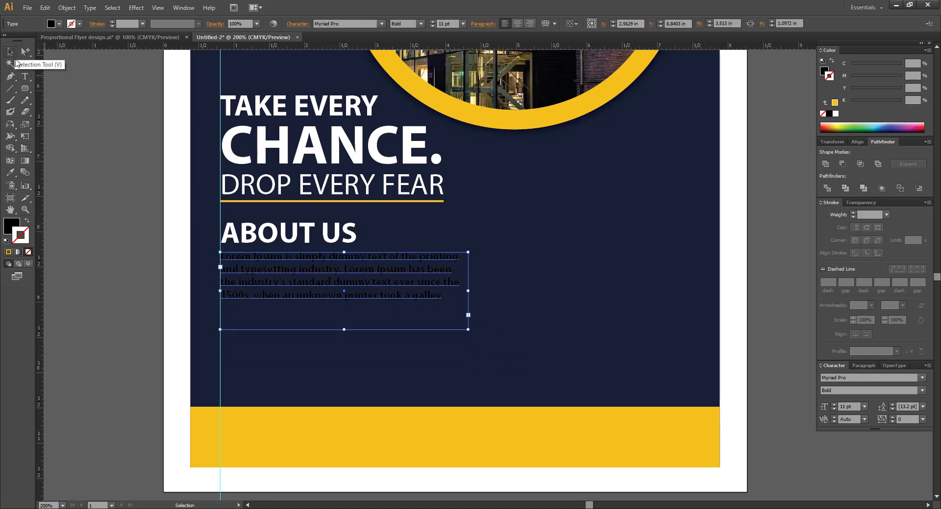
# Recolour the Lorem Ipsum paragraph with a white fill and no stroke
pyautogui.click(836, 114)
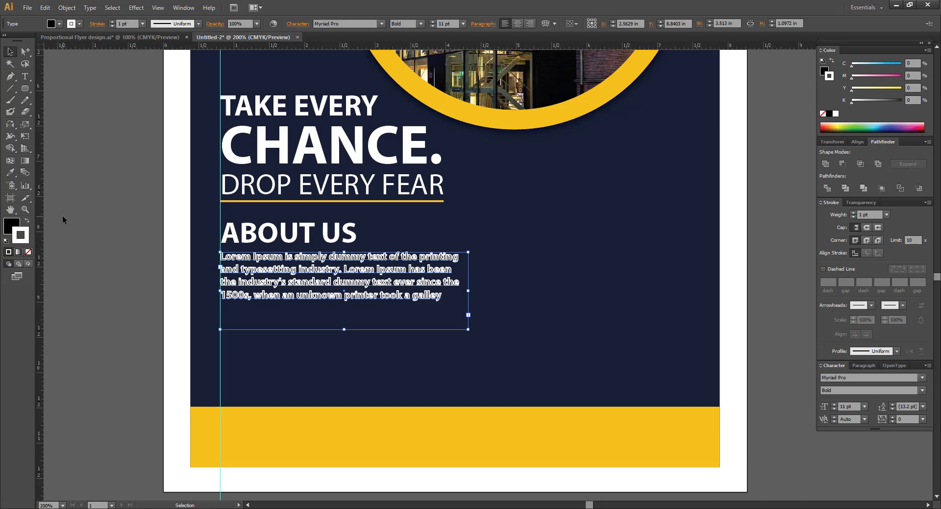
pyautogui.click(27, 251)
pyautogui.click(107, 211)
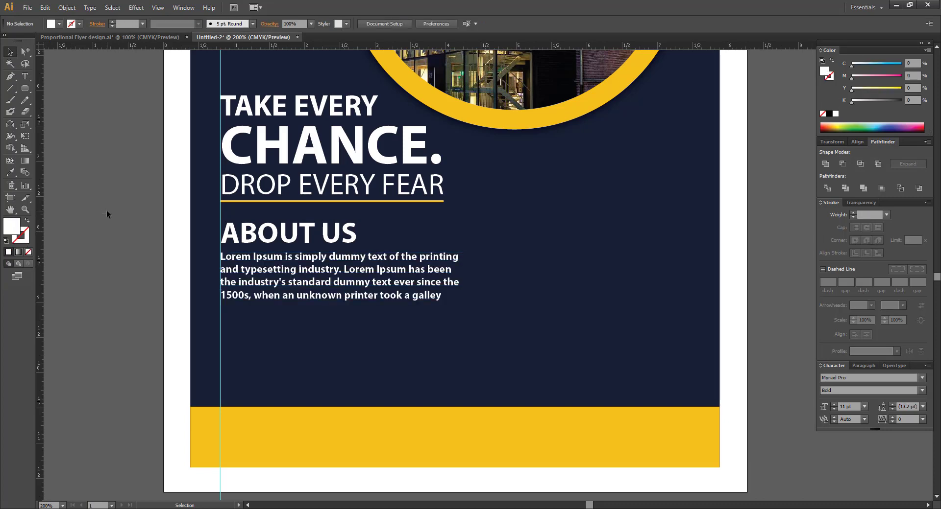
# Justify the Lorem Ipsum paragraph with its last line aligned left
pyautogui.click(253, 257)
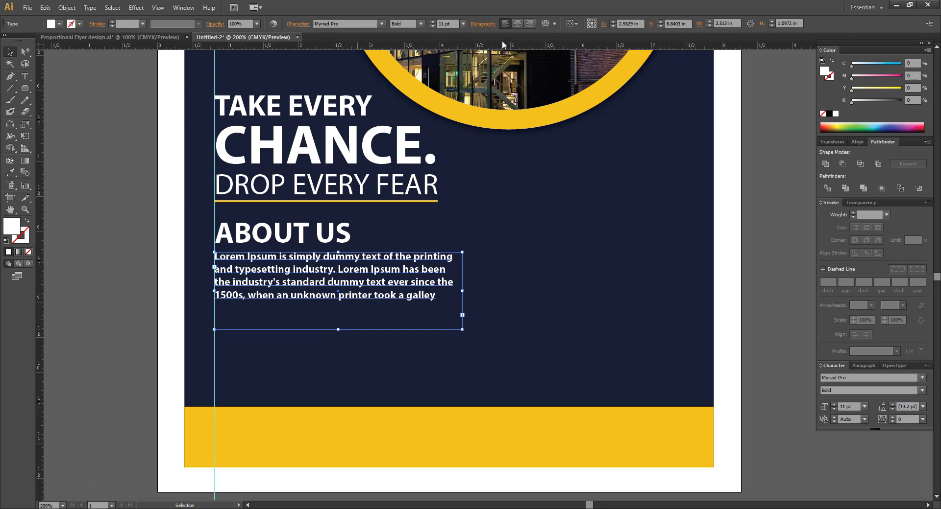
pyautogui.click(478, 23)
pyautogui.click(479, 25)
pyautogui.click(479, 26)
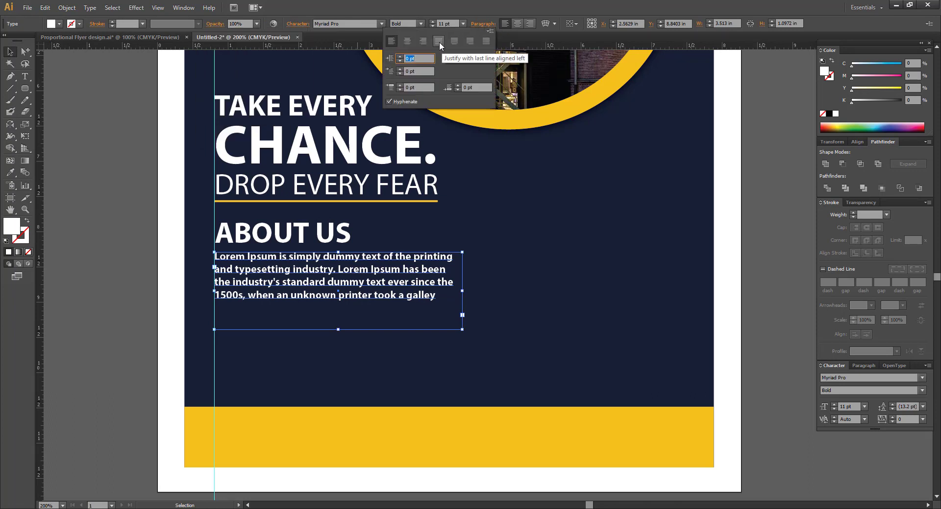
pyautogui.click(439, 43)
pyautogui.click(141, 232)
pyautogui.click(141, 233)
# Move the circled check icon from above the artboard to just below the paragraph, with its left edge on the guide
pyautogui.moveTo(197, 274); pyautogui.dragTo(220, 239)
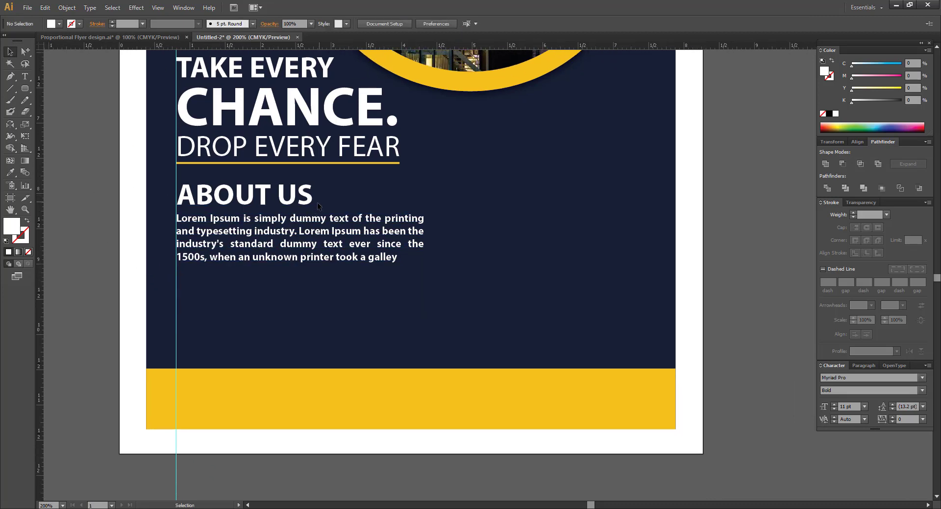
pyautogui.moveTo(331, 150); pyautogui.dragTo(366, 480)
pyautogui.moveTo(375, 63); pyautogui.dragTo(375, 321)
pyautogui.click(285, 126)
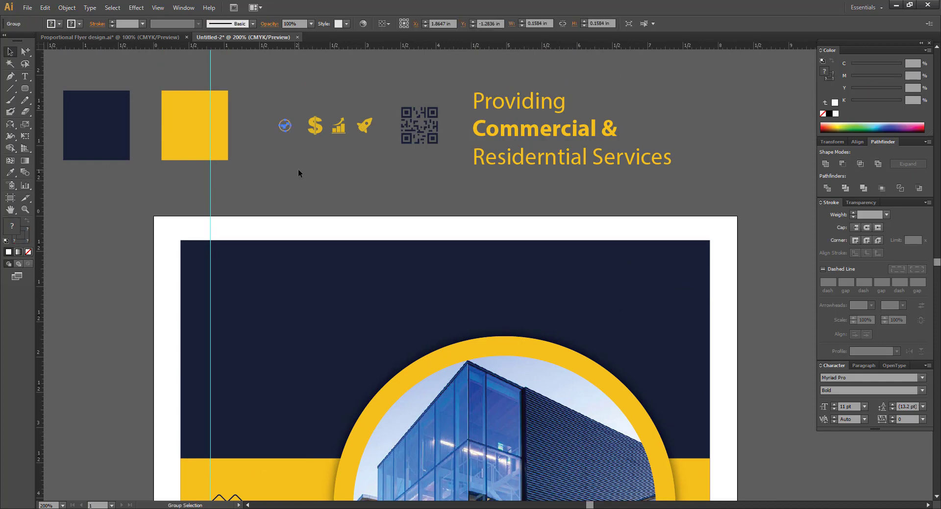
pyautogui.hotkey('ctrl', 'x')
pyautogui.moveTo(329, 412); pyautogui.dragTo(331, 75)
pyautogui.moveTo(256, 377); pyautogui.dragTo(269, 163)
pyautogui.moveTo(259, 224); pyautogui.dragTo(457, 460)
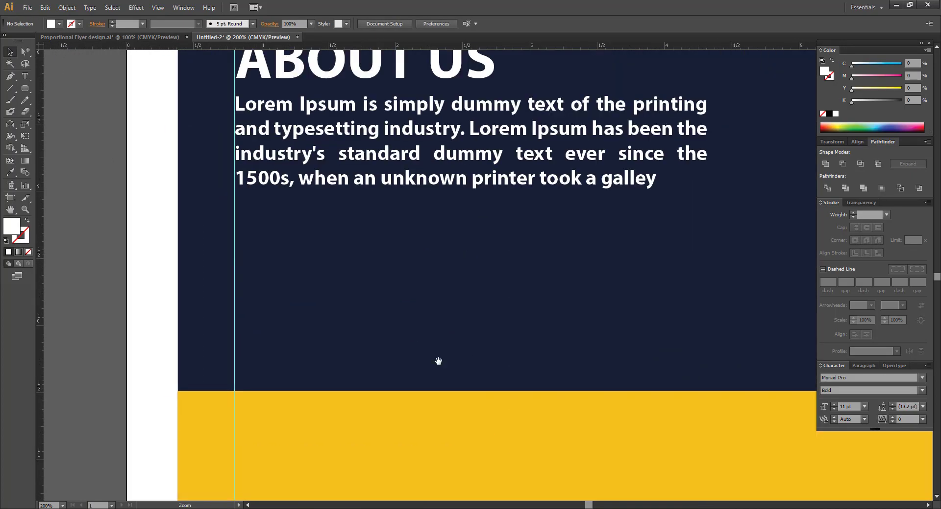
pyautogui.hotkey('ctrl', 'v')
pyautogui.moveTo(492, 277); pyautogui.dragTo(235, 243)
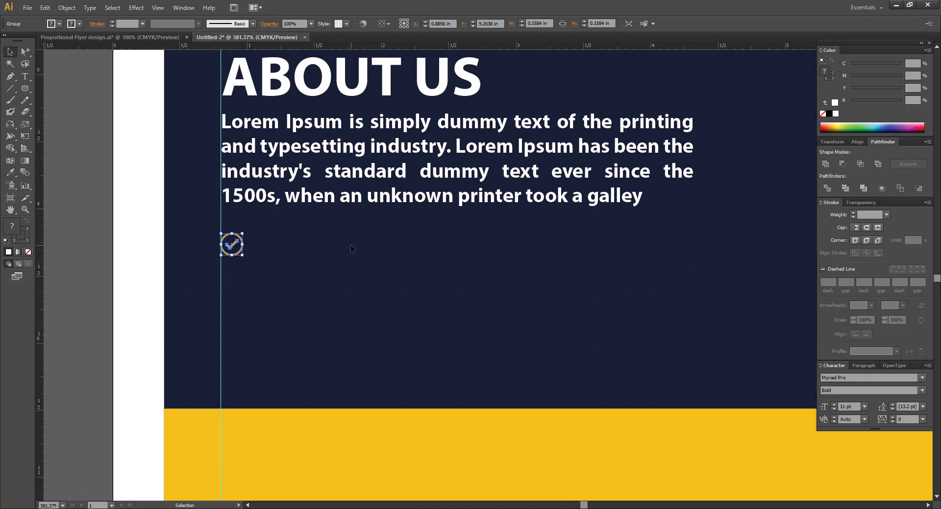
# Copy "standard dummy text ever since the" from the paragraph and paste it as a separate text line beside the check icon
pyautogui.press('t')
pyautogui.moveTo(327, 173); pyautogui.dragTo(692, 176)
pyautogui.press('Escape')
pyautogui.click(53, 106)
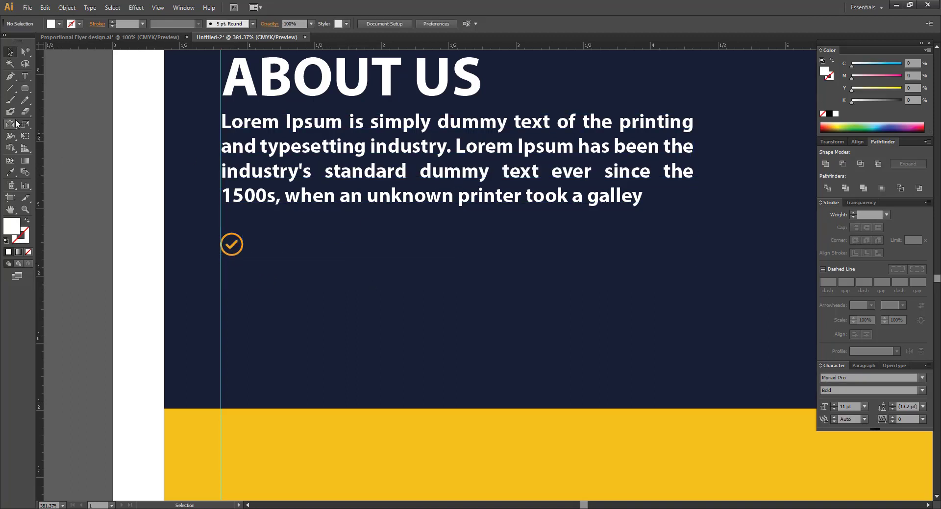
pyautogui.press('t')
pyautogui.click(270, 250)
pyautogui.hotkey('ctrl', 'v')
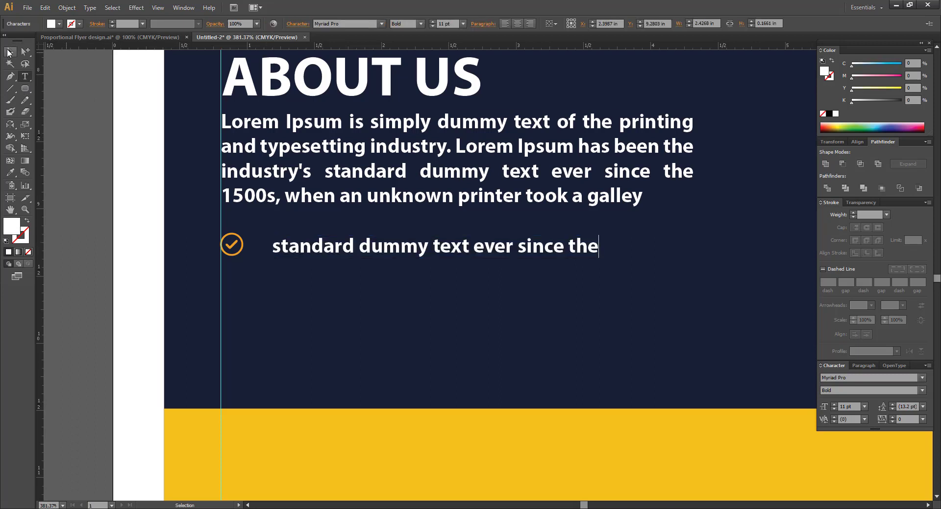
pyautogui.click(9, 52)
pyautogui.press('t')
pyautogui.click(10, 54)
pyautogui.click(99, 204)
pyautogui.hscroll(1, 317, 250)
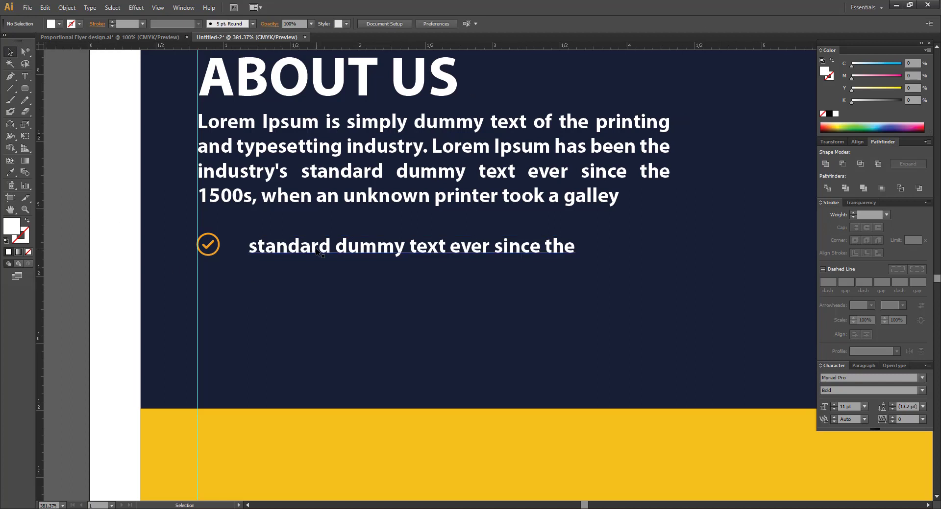
# Capitalize the first letter of the text line beside the check icon so it begins with "Standard"
pyautogui.doubleClick(263, 251)
pyautogui.hotkey('shift', 'Left')
pyautogui.write('S')
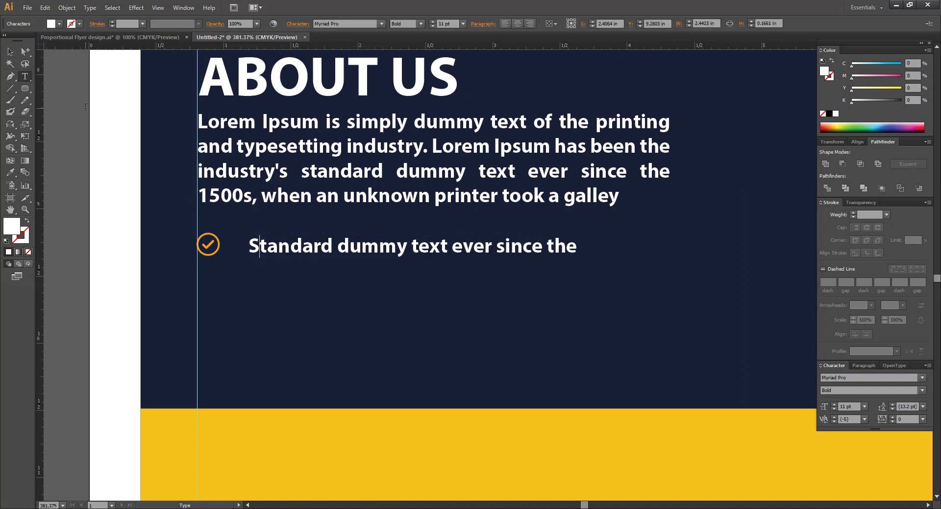
pyautogui.click(10, 52)
pyautogui.click(240, 256)
pyautogui.click(209, 246)
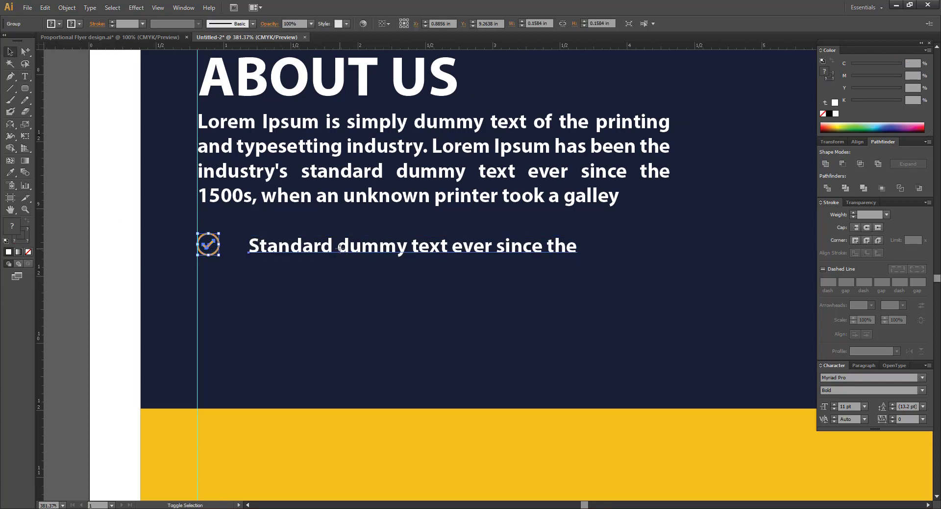
pyautogui.keyDown('shift'); pyautogui.click(338, 246); pyautogui.keyUp('shift')
pyautogui.rightClick(337, 248)
pyautogui.press('Escape')
pyautogui.click(164, 261)
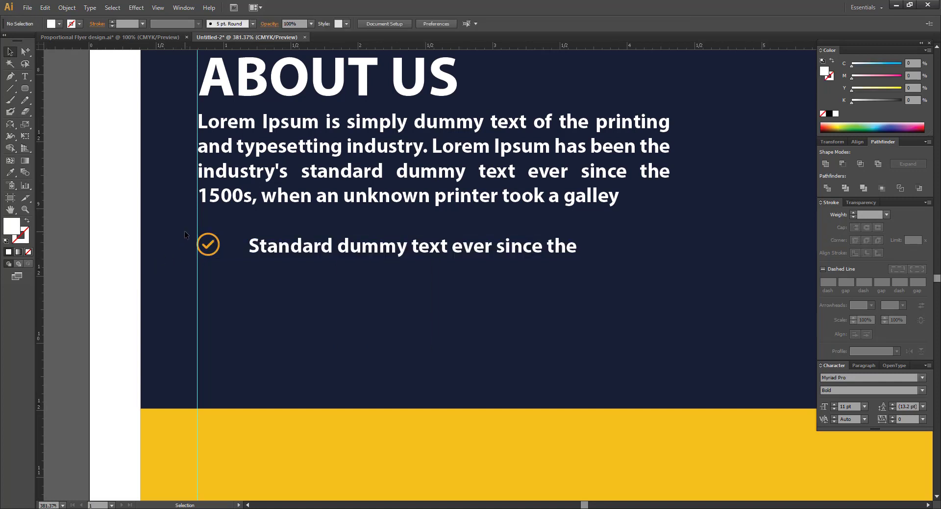
# Lock the guides, then align the check icon and its text line on their vertical centres
pyautogui.rightClick(202, 296)
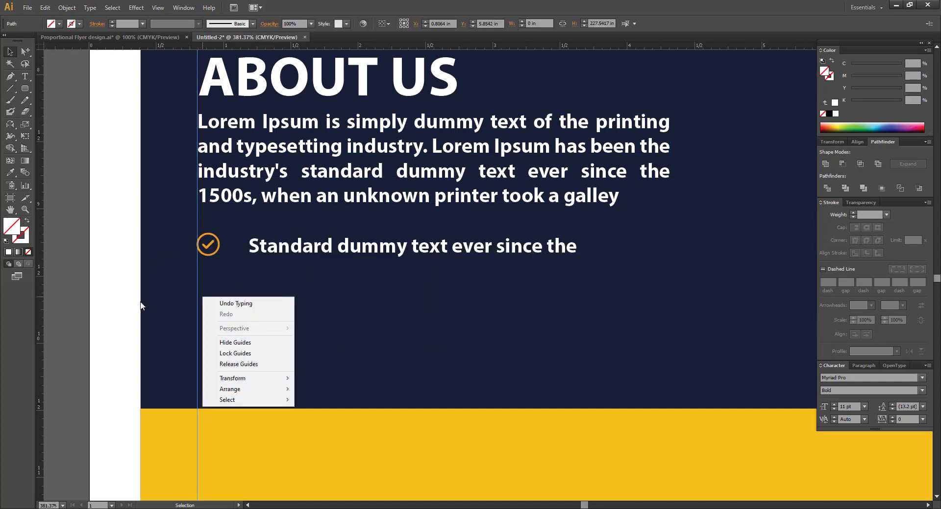
pyautogui.click(255, 354)
pyautogui.moveTo(208, 229); pyautogui.dragTo(299, 254)
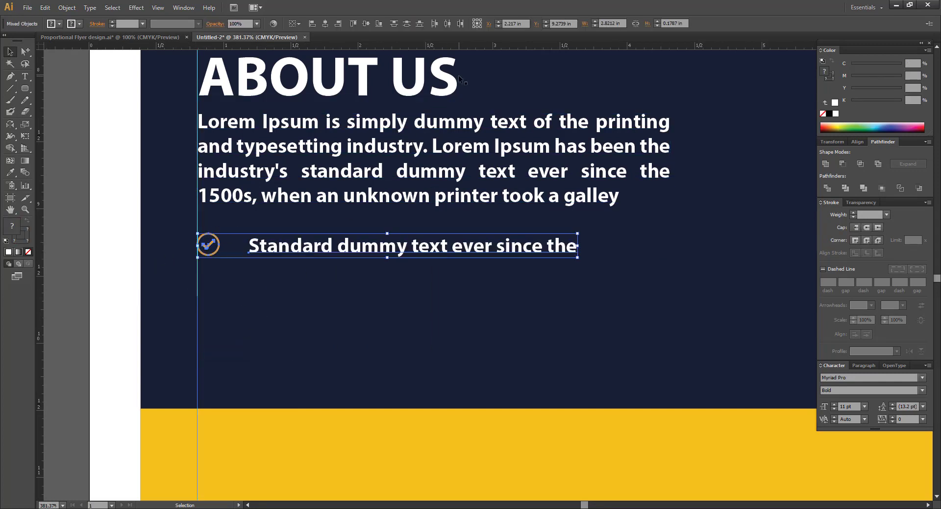
pyautogui.click(366, 24)
pyautogui.click(307, 294)
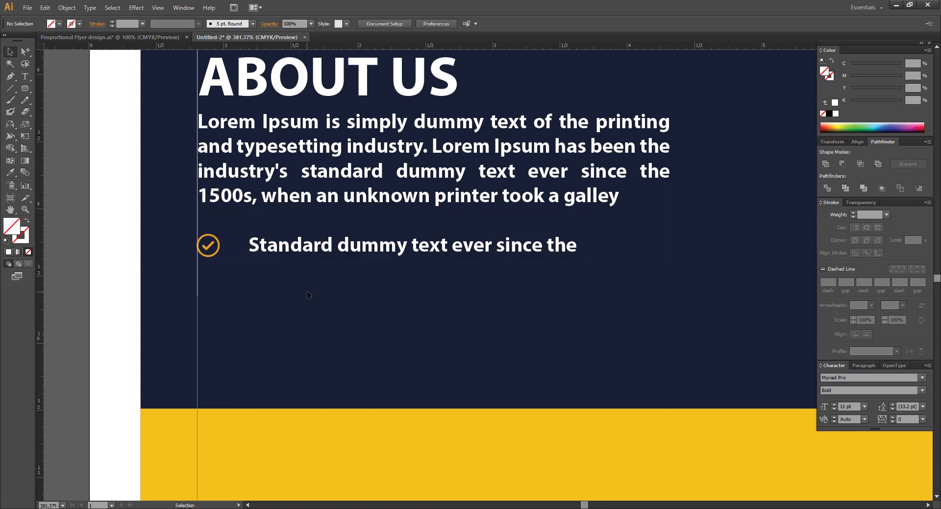
# Move the "Standard dummy text" line closer to the check icon and group the two
pyautogui.moveTo(299, 252); pyautogui.dragTo(281, 252)
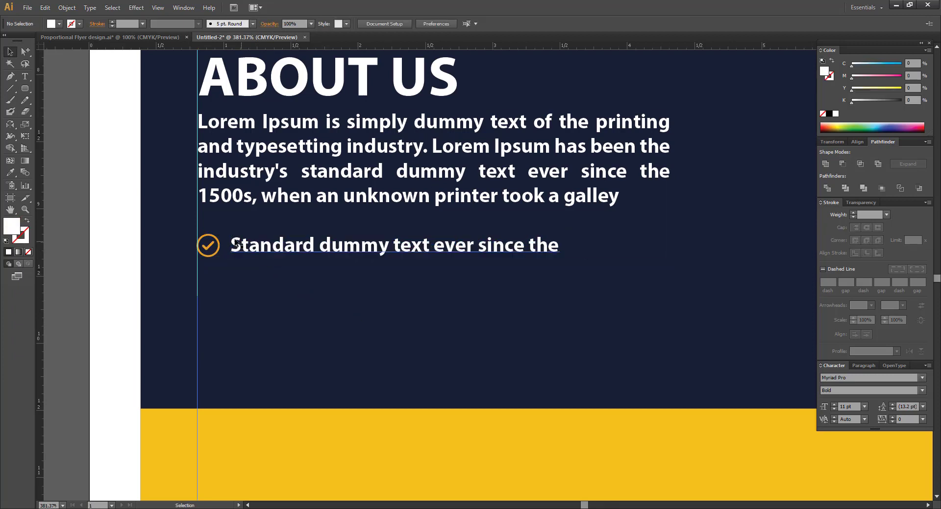
pyautogui.moveTo(191, 228); pyautogui.dragTo(329, 302)
pyautogui.rightClick(261, 242)
pyautogui.click(289, 288)
# Duplicate the check icon row downward three times at equal spacing to form a four-item list
pyautogui.click(316, 307)
pyautogui.hotkey('ctrl', 'd')
pyautogui.hotkey('ctrl', 'd')
pyautogui.click(118, 233)
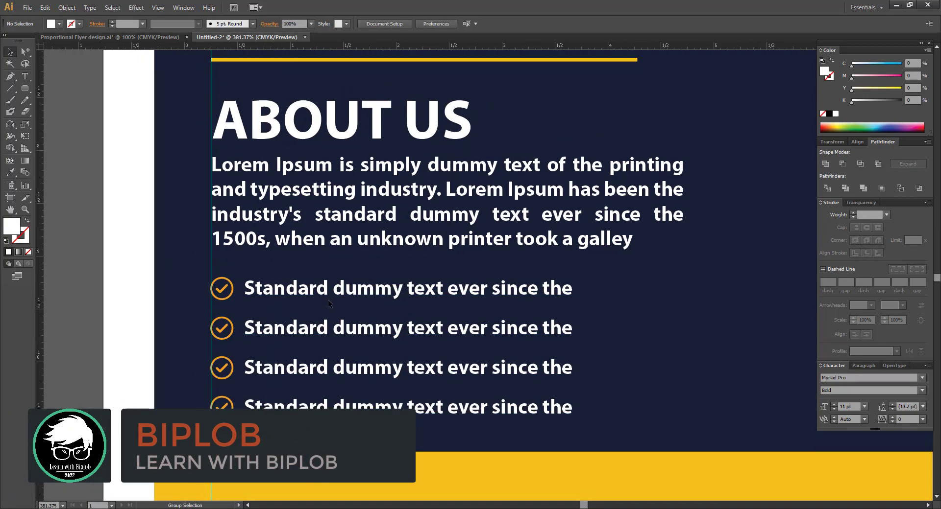
# Replace the second list item's text with "Lorem Ipsum is simply dummy text of the", copied from the paragraph
pyautogui.hotkey('ctrl', '-')
pyautogui.hotkey('ctrl', '-')
pyautogui.hotkey('ctrl', '-')
pyautogui.moveTo(411, 276); pyautogui.dragTo(307, 255)
pyautogui.moveTo(269, 208); pyautogui.dragTo(494, 378)
pyautogui.moveTo(449, 279); pyautogui.dragTo(420, 357)
pyautogui.doubleClick(274, 191)
pyautogui.moveTo(180, 141); pyautogui.dragTo(590, 138)
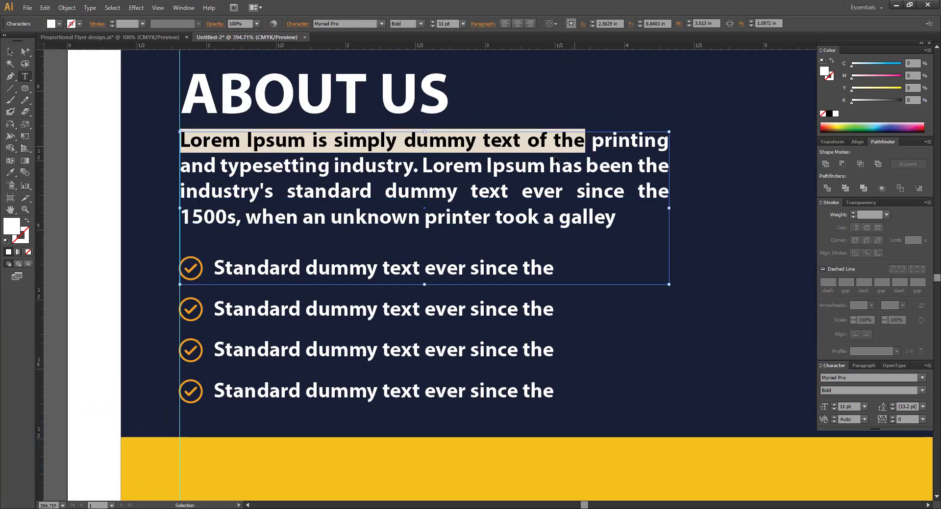
pyautogui.doubleClick(221, 311)
pyautogui.keyDown('shift'); pyautogui.click(552, 309); pyautogui.keyUp('shift')
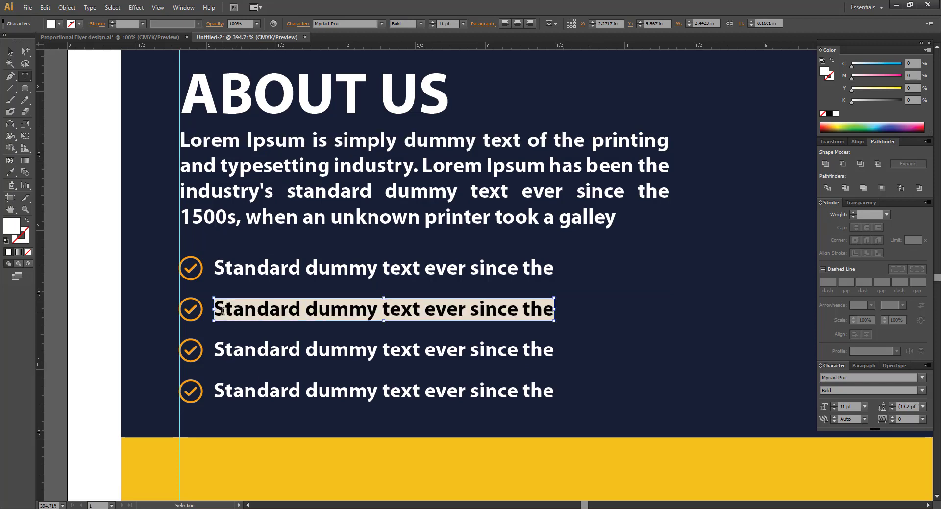
pyautogui.hotkey('ctrl', 'v')
pyautogui.click(10, 51)
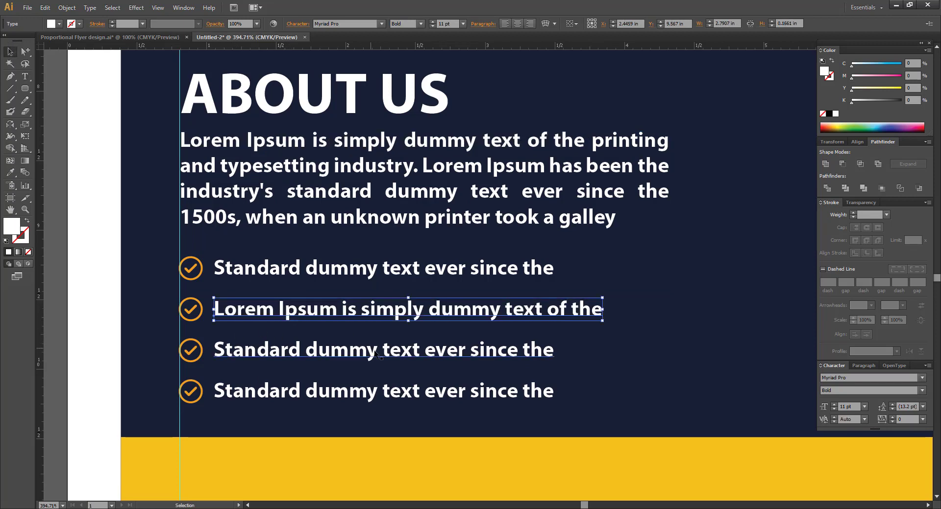
# Replace the fourth list item's text with the copied phrase "Lorem Ipsum is simply dummy text of the"
pyautogui.click(323, 329)
pyautogui.click(552, 392)
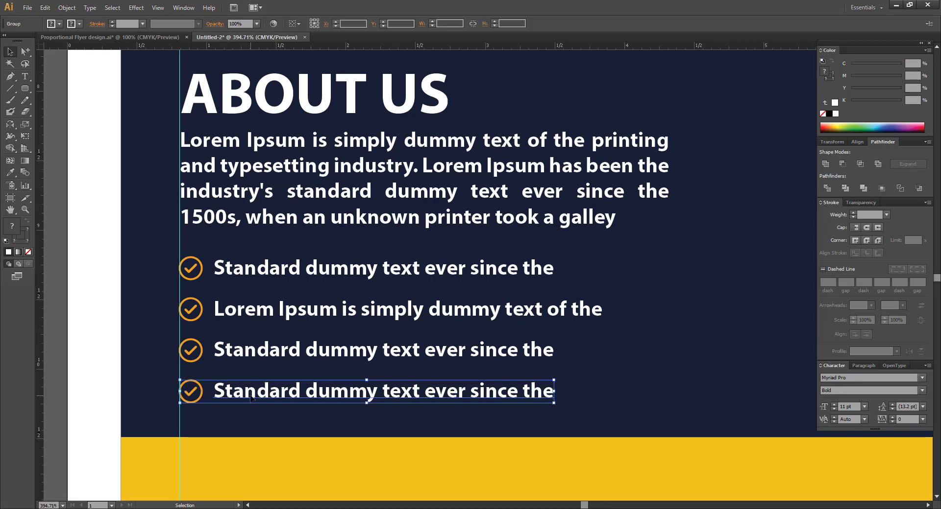
pyautogui.press('t')
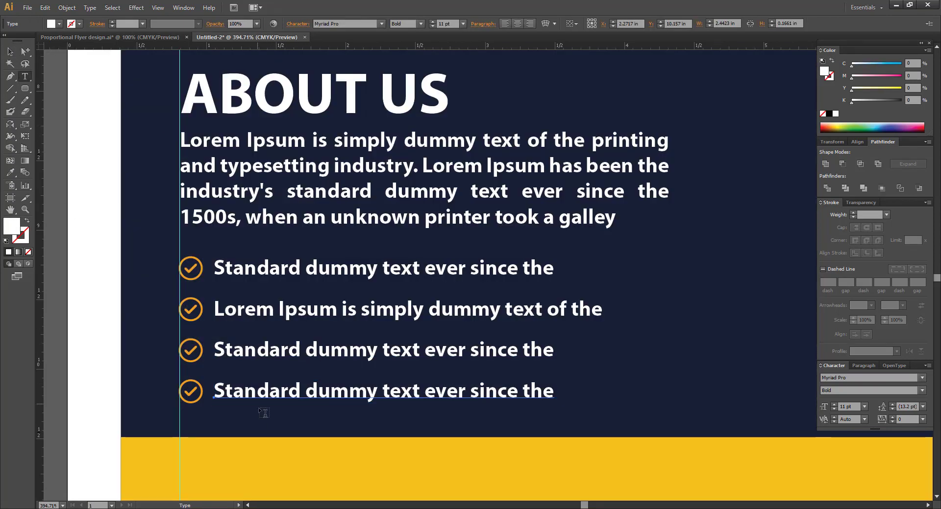
pyautogui.click(274, 398)
pyautogui.hotkey('ctrl', 'a')
pyautogui.hotkey('ctrl', 'v')
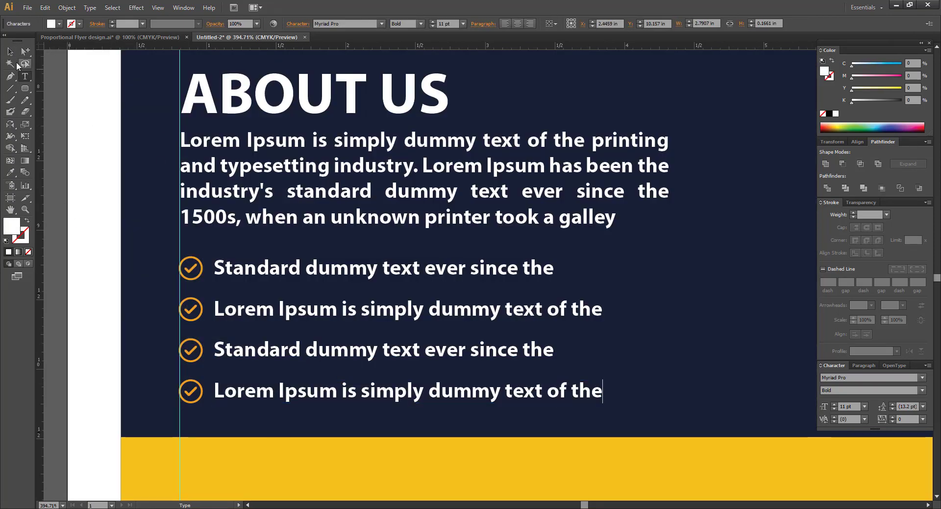
# Finish the list text and cut the yellow "Providing Commercial & Residerntial Services" text block from above the artboard
pyautogui.press('Escape')
pyautogui.click(728, 302)
pyautogui.hotkey('ctrl', '-')
pyautogui.hotkey('ctrl', '-')
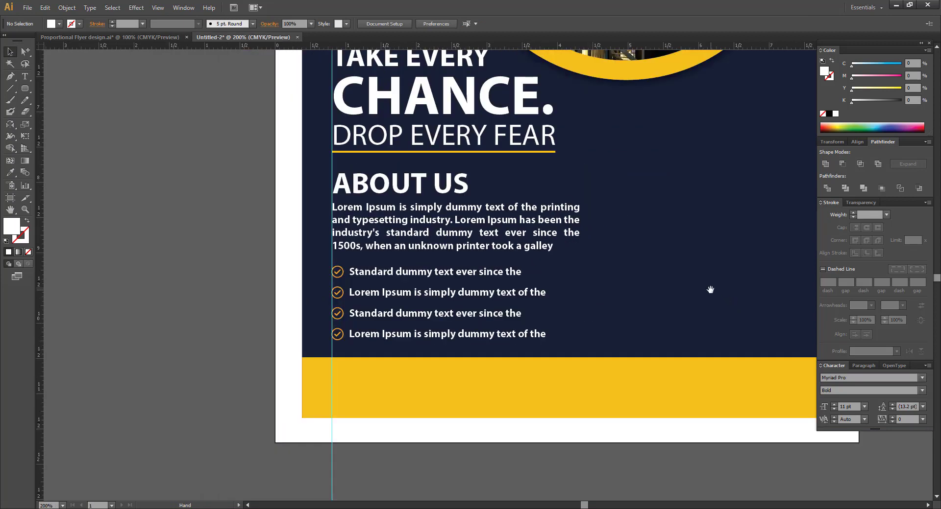
pyautogui.moveTo(601, 302); pyautogui.dragTo(466, 364)
pyautogui.hotkey('ctrl', '1')
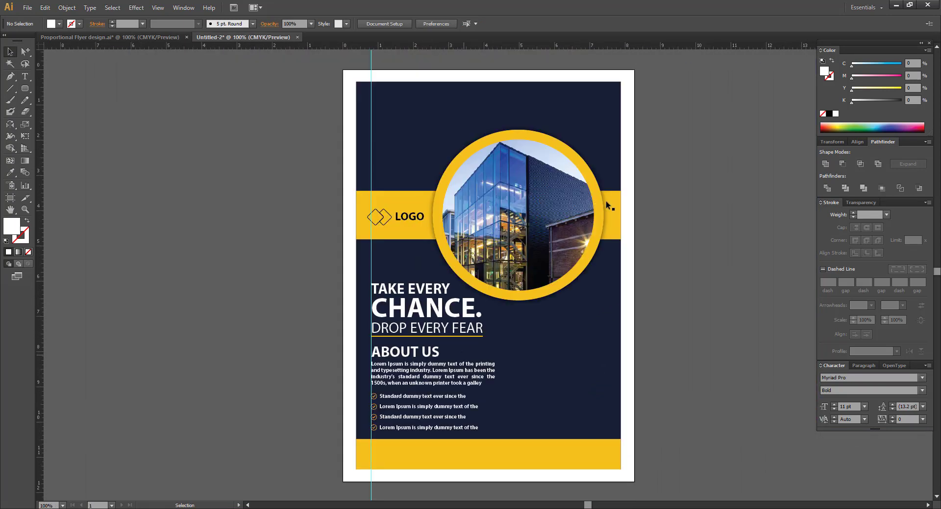
pyautogui.moveTo(528, 72); pyautogui.dragTo(512, 123)
pyautogui.click(522, 77)
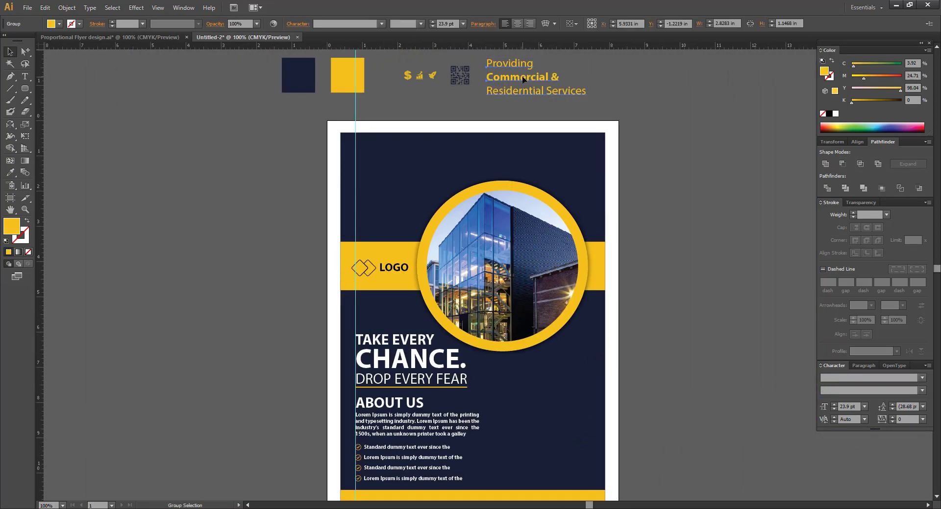
pyautogui.hotkey('ctrl', 'x')
# Place a vertical guide just inside the flyer's right edge, mirroring the left margin guide
pyautogui.moveTo(454, 368); pyautogui.dragTo(416, 227)
pyautogui.moveTo(357, 174); pyautogui.dragTo(699, 408)
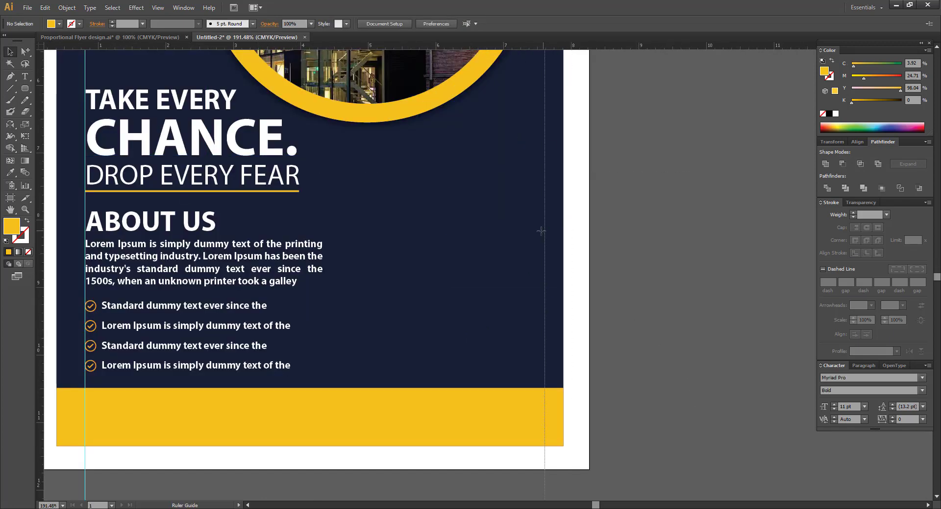
pyautogui.moveTo(540, 230); pyautogui.dragTo(530, 235)
pyautogui.moveTo(466, 216); pyautogui.dragTo(495, 274)
# Paste the yellow services text beneath the circular photo and align its right end with the right margin guide
pyautogui.hotkey('ctrl', 'v')
pyautogui.moveTo(614, 289); pyautogui.dragTo(511, 307)
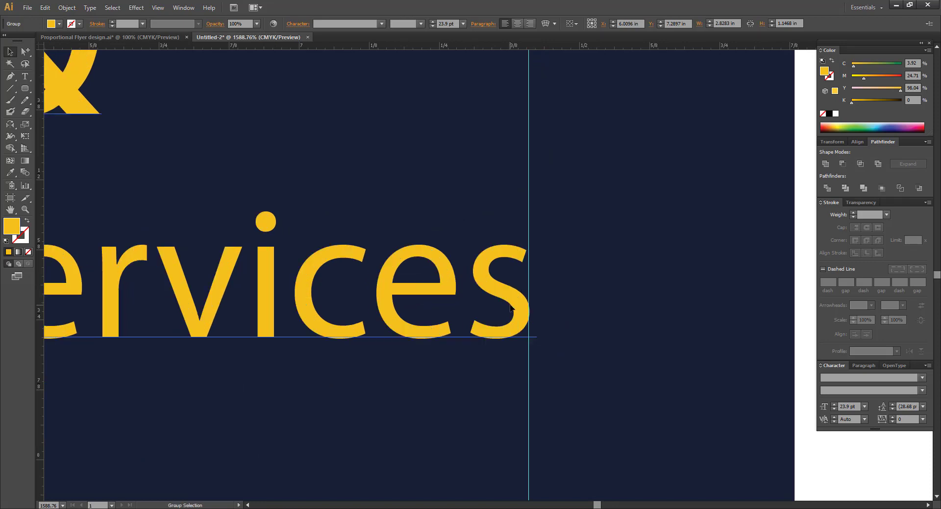
pyautogui.hotkey('ctrl', '1')
pyautogui.moveTo(457, 270); pyautogui.dragTo(638, 423)
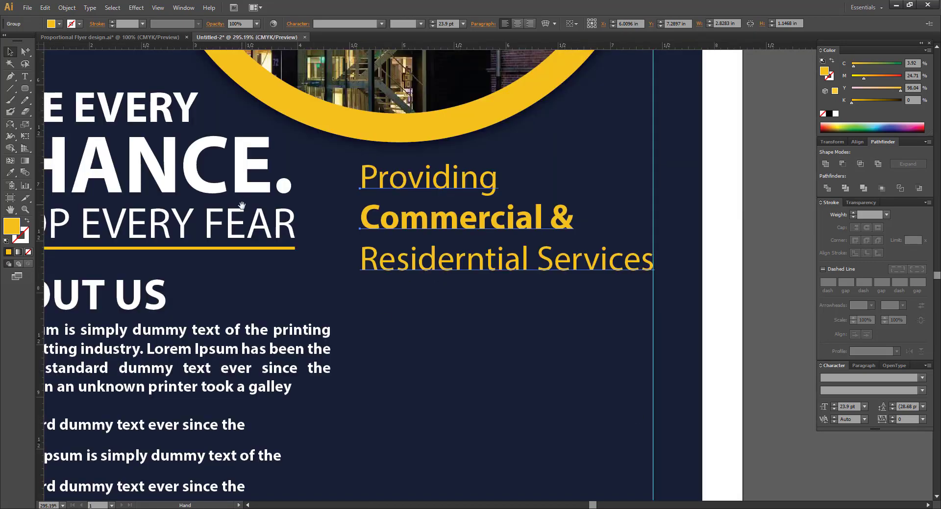
pyautogui.moveTo(342, 261); pyautogui.dragTo(403, 219)
pyautogui.hotkey('ctrl', '-')
pyautogui.moveTo(435, 263); pyautogui.dragTo(435, 275)
# Nudge the ABOUT US heading slightly up toward the slogan's underline
pyautogui.moveTo(249, 233); pyautogui.dragTo(249, 231)
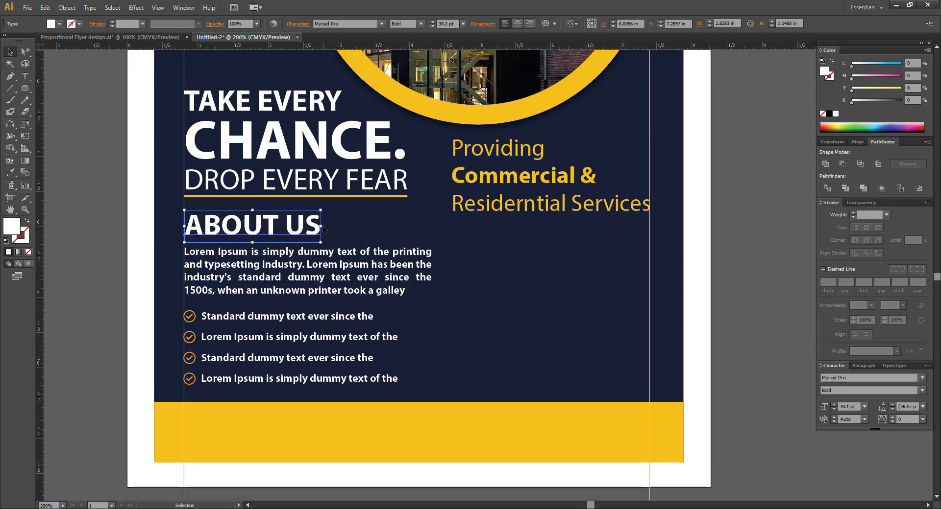
pyautogui.click(343, 219)
pyautogui.moveTo(343, 218); pyautogui.dragTo(344, 257)
# Nudge the slogan text up and move the yellow underline close beneath "DROP EVERY FEAR"
pyautogui.moveTo(325, 194); pyautogui.dragTo(325, 191)
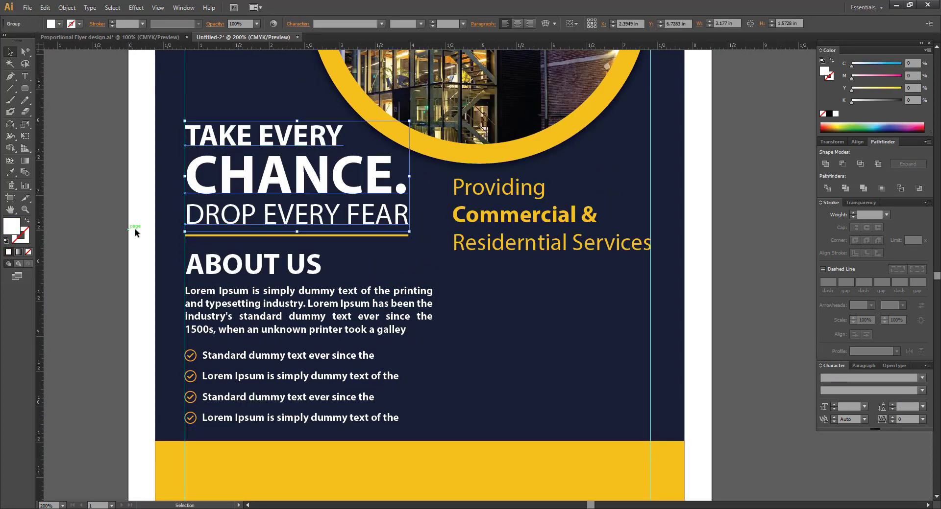
pyautogui.click(327, 255)
pyautogui.moveTo(283, 237); pyautogui.dragTo(283, 230)
pyautogui.click(334, 266)
pyautogui.press('space')
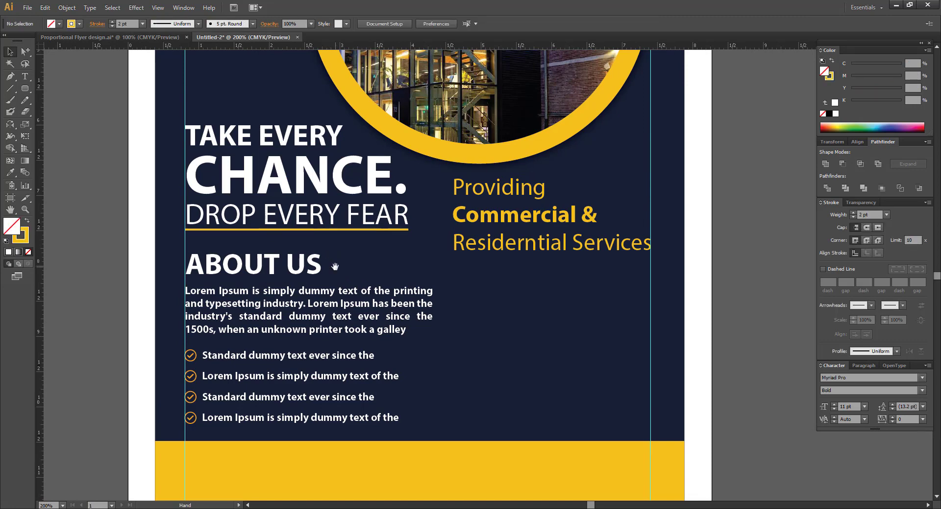
pyautogui.moveTo(334, 266); pyautogui.dragTo(335, 248)
# Shorten the About Us paragraph's text frame to its four lines and move the paragraph closer to the heading
pyautogui.click(265, 285)
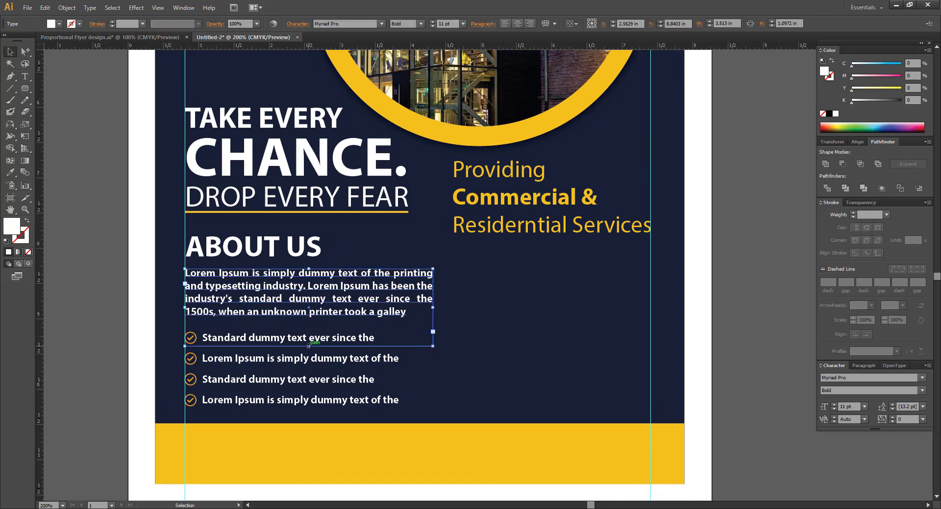
pyautogui.moveTo(308, 346); pyautogui.dragTo(308, 321)
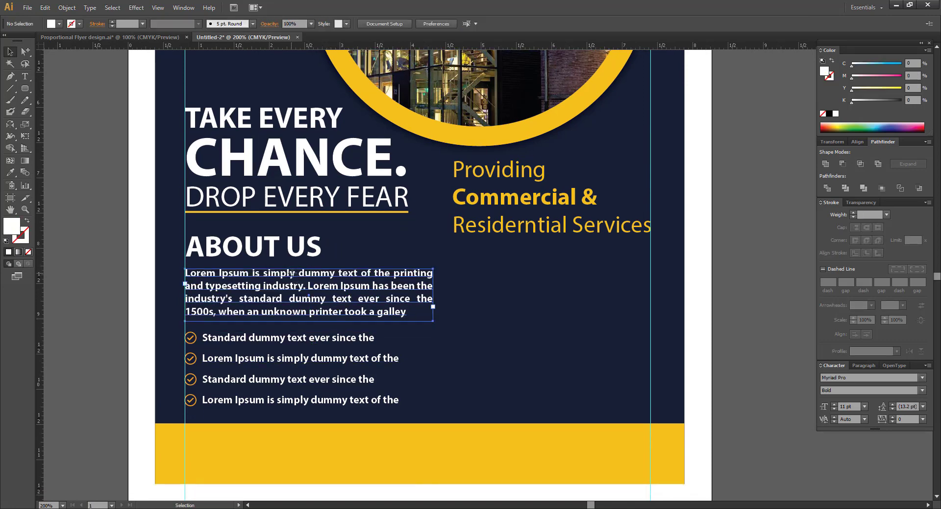
pyautogui.press('space')
pyautogui.moveTo(265, 363); pyautogui.dragTo(253, 296)
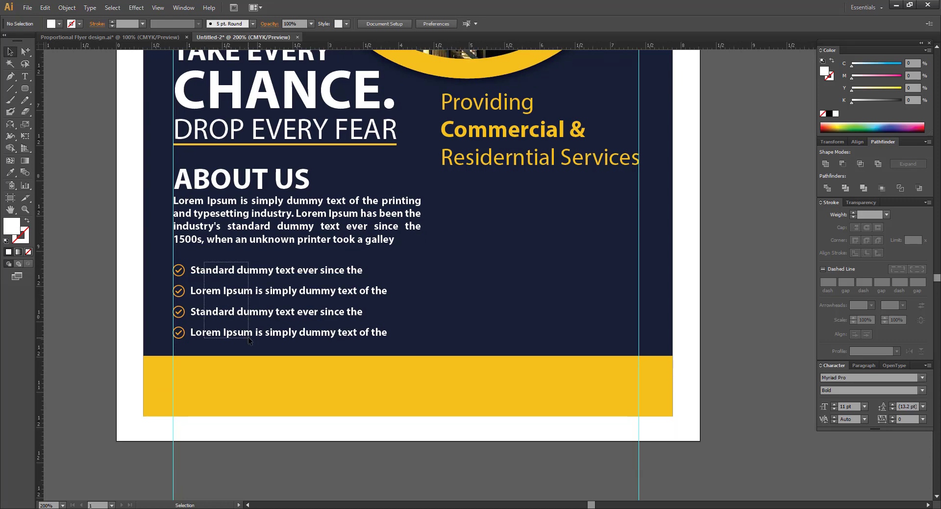
pyautogui.moveTo(204, 263); pyautogui.dragTo(249, 340)
# Resize the About Us paragraph's text frame to about 3.37 in wide and 0.88 in high
pyautogui.click(393, 212)
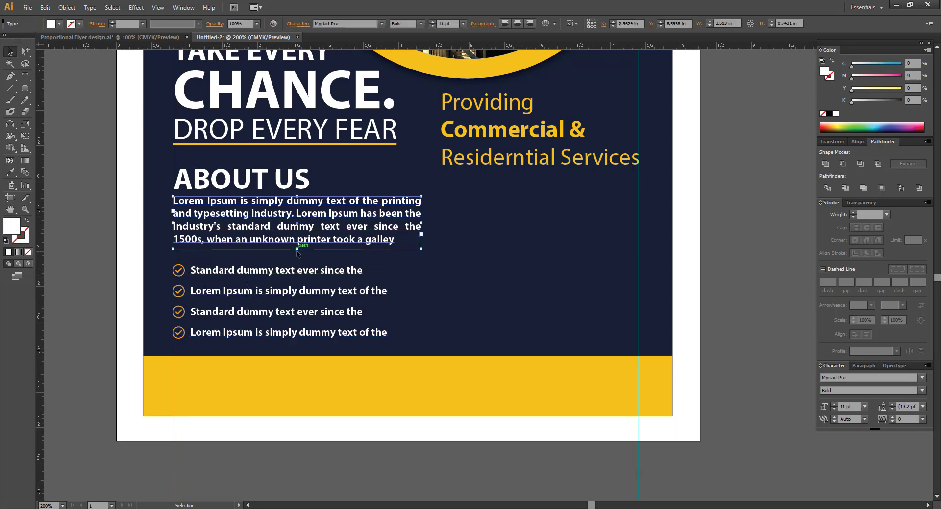
pyautogui.moveTo(296, 250); pyautogui.dragTo(297, 259)
pyautogui.moveTo(421, 227); pyautogui.dragTo(435, 282)
pyautogui.click(454, 237)
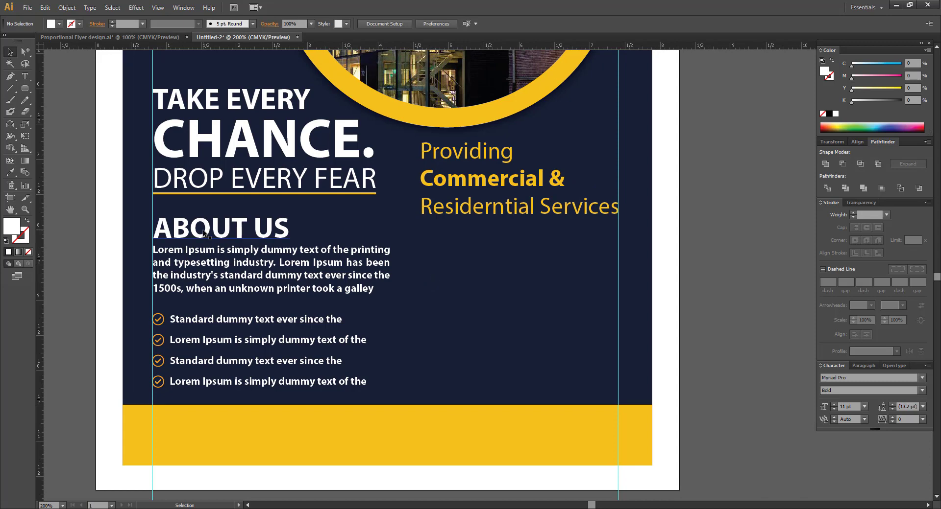
# Move the slogan and its underline down about 0.08 in, and lower the ABOUT US heading and paragraph toward the list
pyautogui.scroll(1, 204, 234)
pyautogui.click(363, 270)
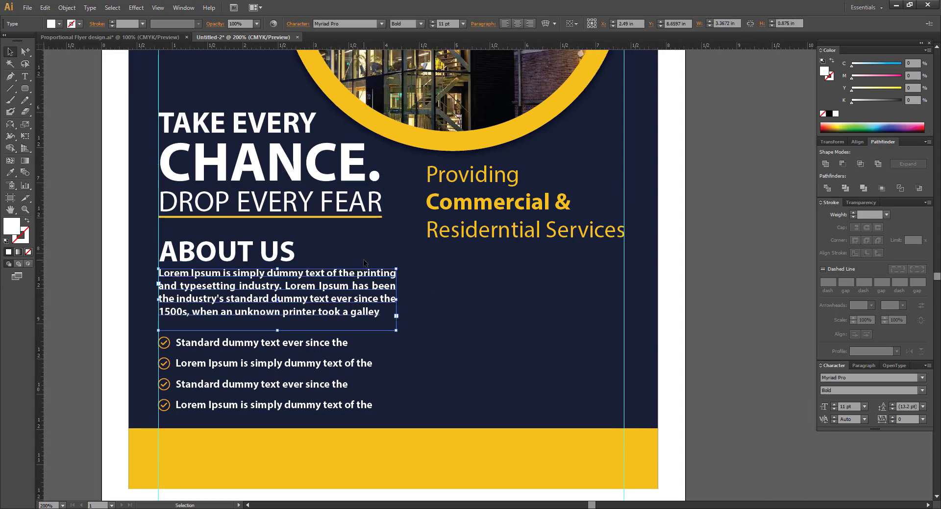
pyautogui.moveTo(267, 221); pyautogui.dragTo(268, 222)
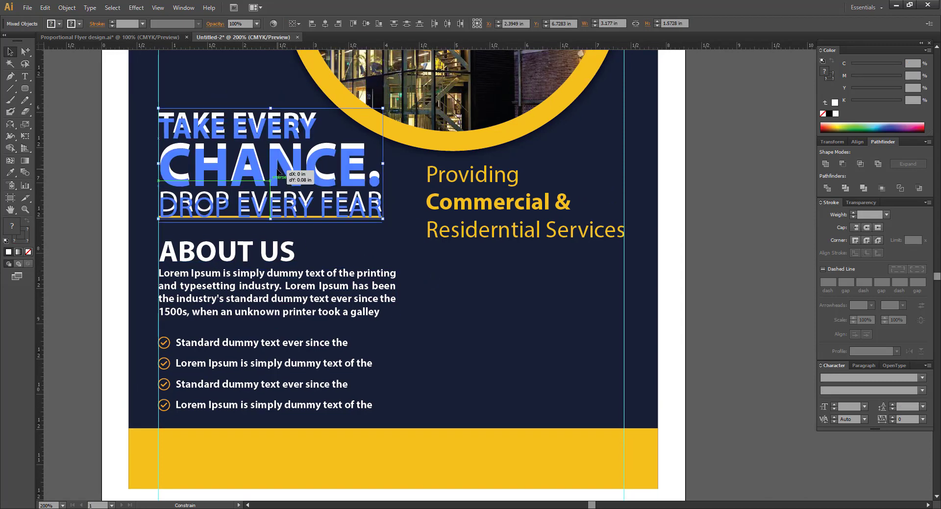
pyautogui.scroll(-1, 220, 214)
pyautogui.click(246, 241)
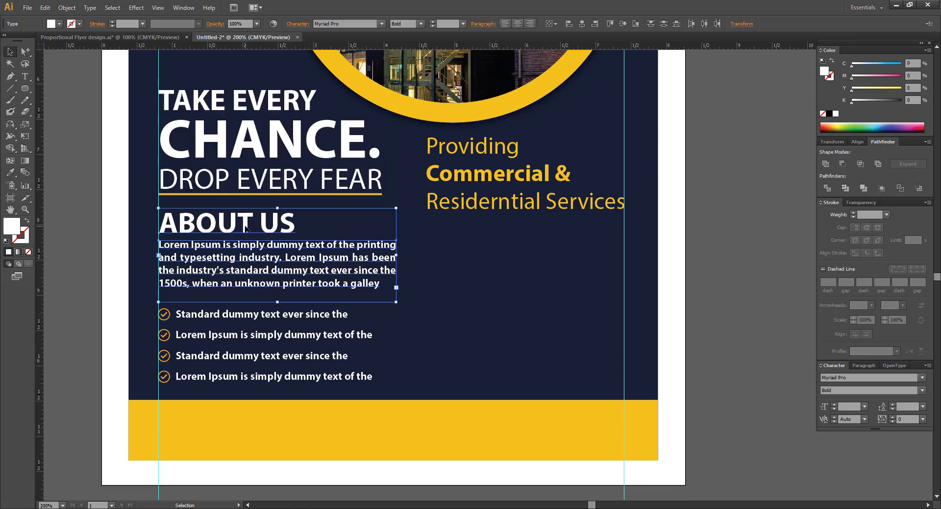
pyautogui.moveTo(245, 226); pyautogui.dragTo(245, 230)
pyautogui.click(487, 294)
pyautogui.moveTo(488, 293); pyautogui.dragTo(434, 282)
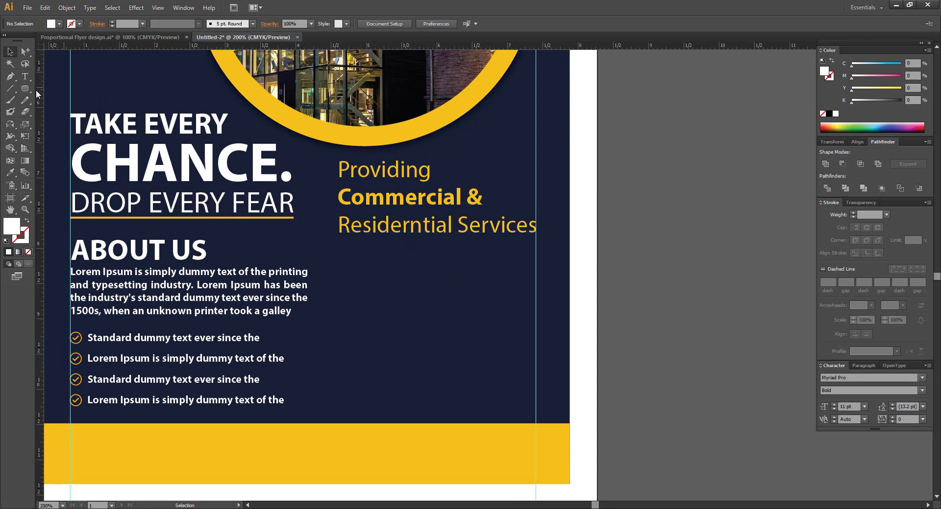
# Add the text "GRAPHIC DESIGN" below the yellow services text in white at 14 pt
pyautogui.press('t')
pyautogui.click(379, 259)
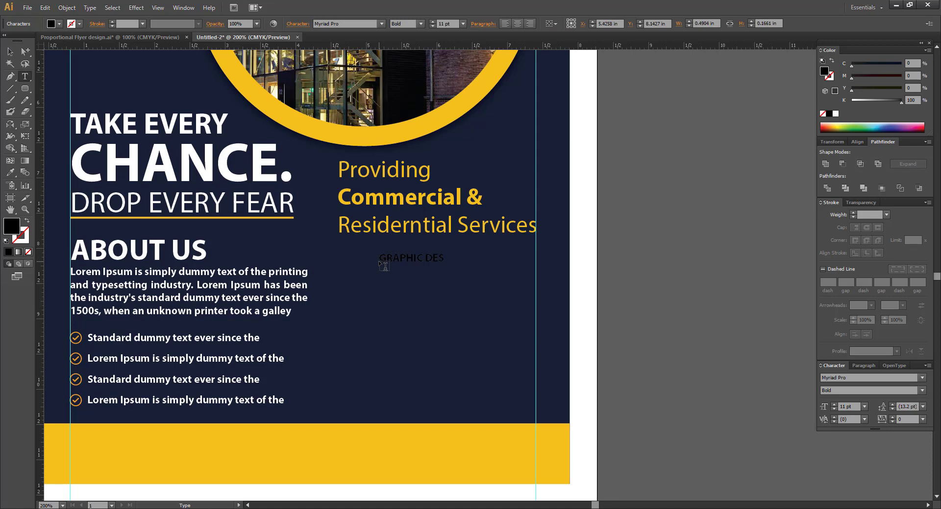
pyautogui.click(7, 52)
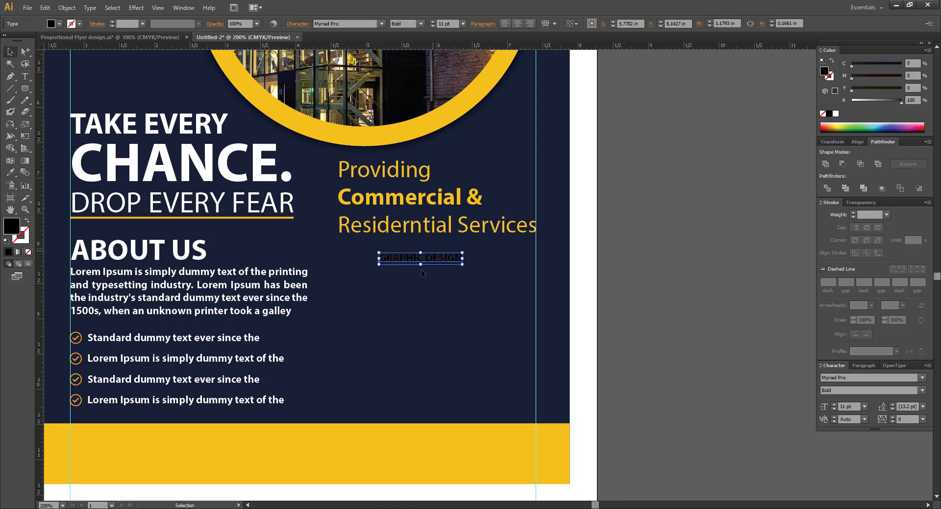
pyautogui.click(432, 22)
pyautogui.click(432, 21)
pyautogui.click(432, 22)
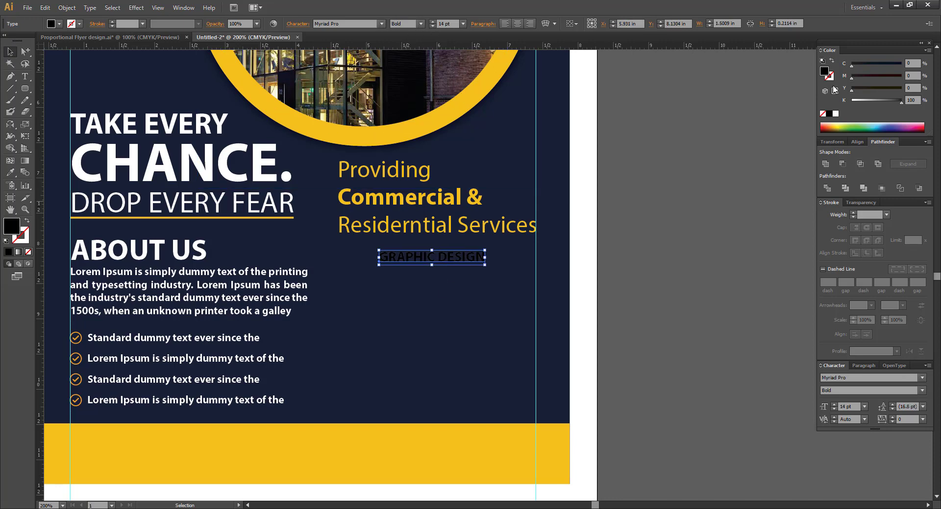
pyautogui.click(836, 113)
pyautogui.click(641, 196)
# Place a vertical guide at the left edge of the yellow services text and align "GRAPHIC DESIGN" to it
pyautogui.moveTo(443, 260); pyautogui.dragTo(407, 260)
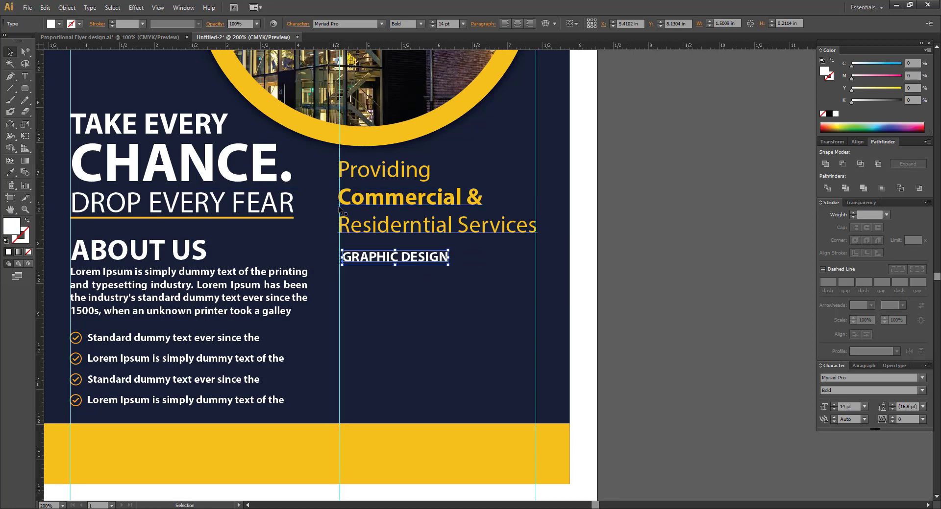
pyautogui.moveTo(290, 202); pyautogui.dragTo(554, 345)
pyautogui.hotkey('ctrl', 'z')
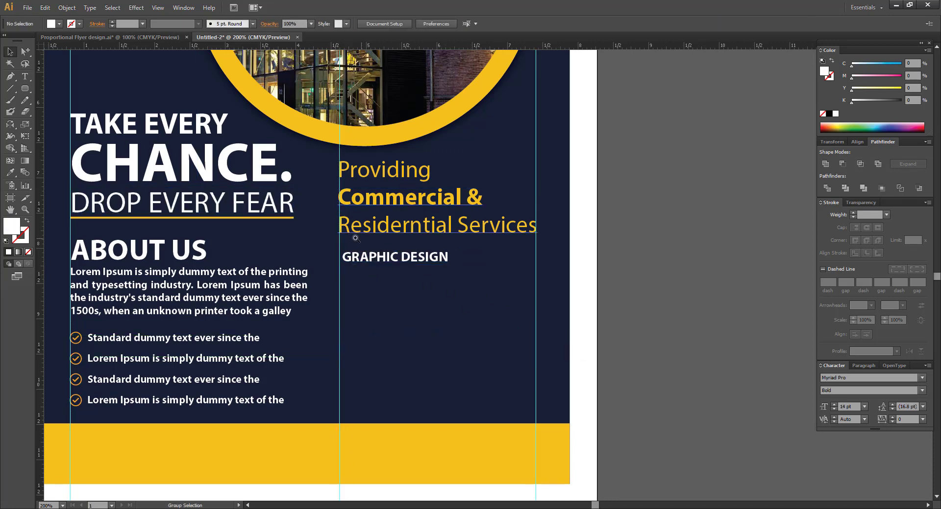
pyautogui.hotkey('ctrl', 'space')
pyautogui.moveTo(340, 234); pyautogui.dragTo(464, 316)
pyautogui.moveTo(428, 224); pyautogui.dragTo(414, 223)
pyautogui.hotkey('ctrl', '-')
pyautogui.hotkey('ctrl', '-')
pyautogui.hotkey('ctrl', '-')
pyautogui.hotkey('ctrl', '-')
pyautogui.hotkey('ctrl', '-')
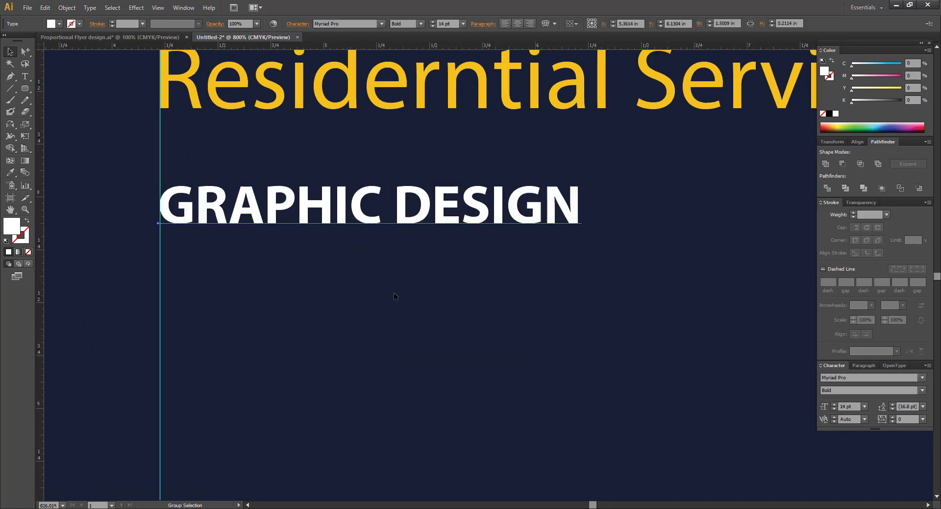
pyautogui.click(396, 271)
pyautogui.moveTo(495, 266); pyautogui.dragTo(472, 263)
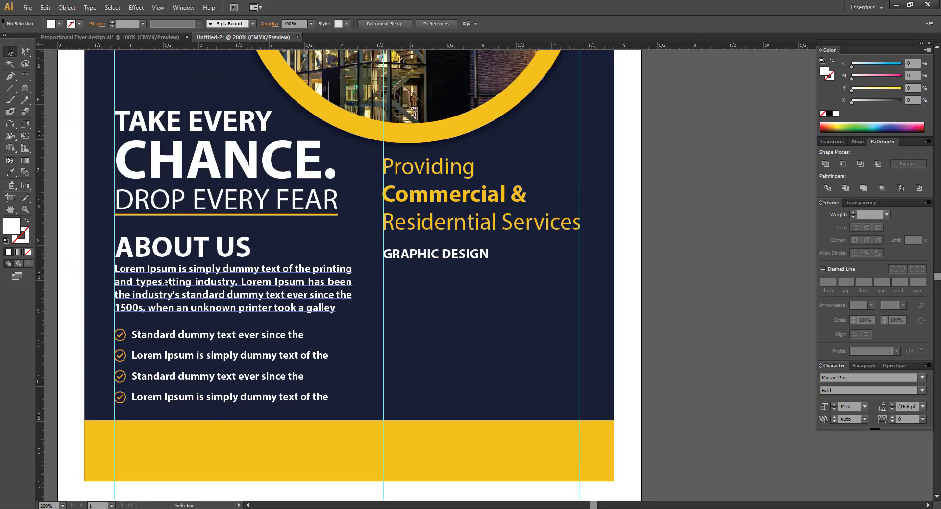
# Copy the About Us paragraph's first two lines into a new text frame below "GRAPHIC DESIGN", spanning the two guides
pyautogui.click(25, 76)
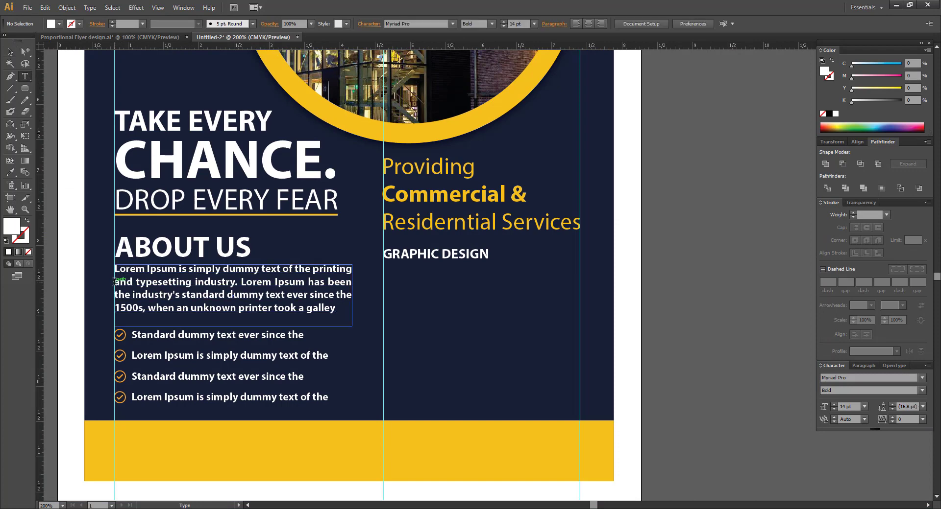
pyautogui.moveTo(115, 269); pyautogui.dragTo(360, 284)
pyautogui.hotkey('ctrl', 'c')
pyautogui.click(11, 52)
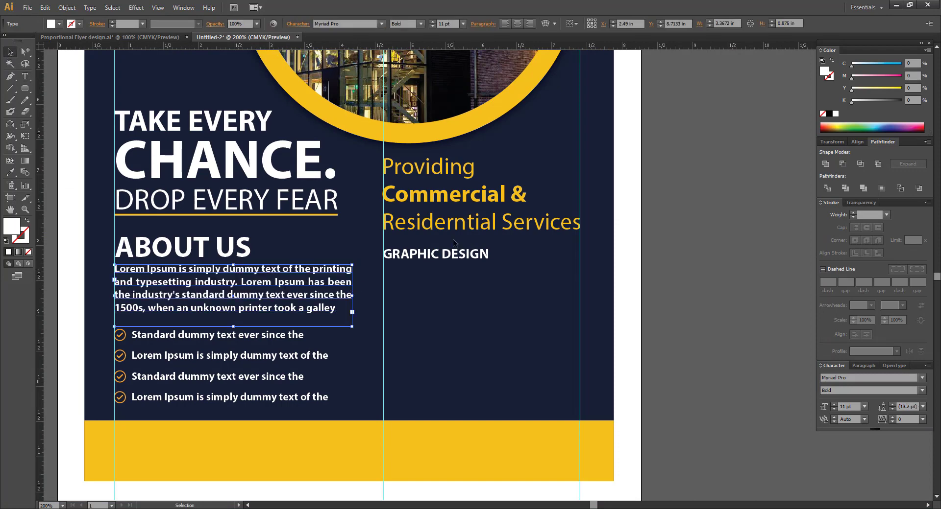
pyautogui.click(453, 239)
pyautogui.press('t')
pyautogui.moveTo(383, 264); pyautogui.dragTo(579, 280)
pyautogui.hotkey('ctrl', 'v')
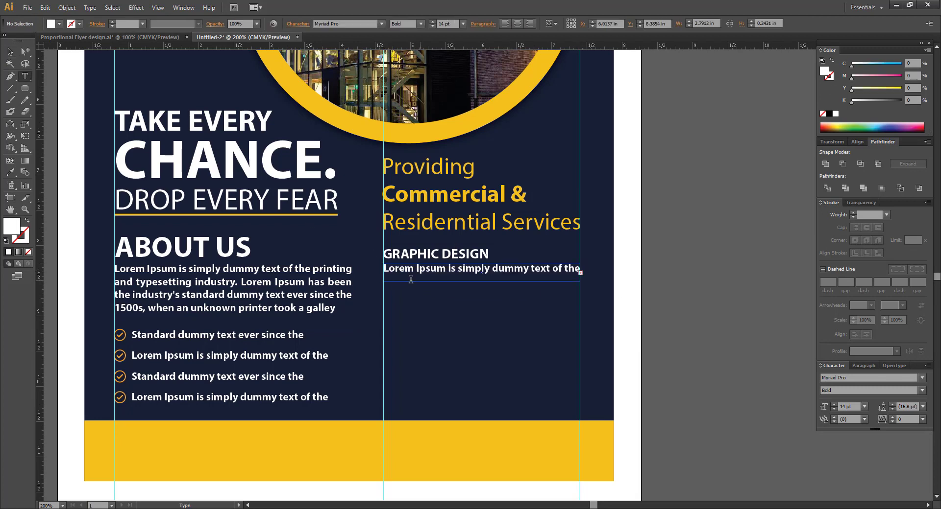
# Extend the text frame below "GRAPHIC DESIGN" downward so all three lines of the copied text fit
pyautogui.click(10, 54)
pyautogui.moveTo(482, 281); pyautogui.dragTo(483, 300)
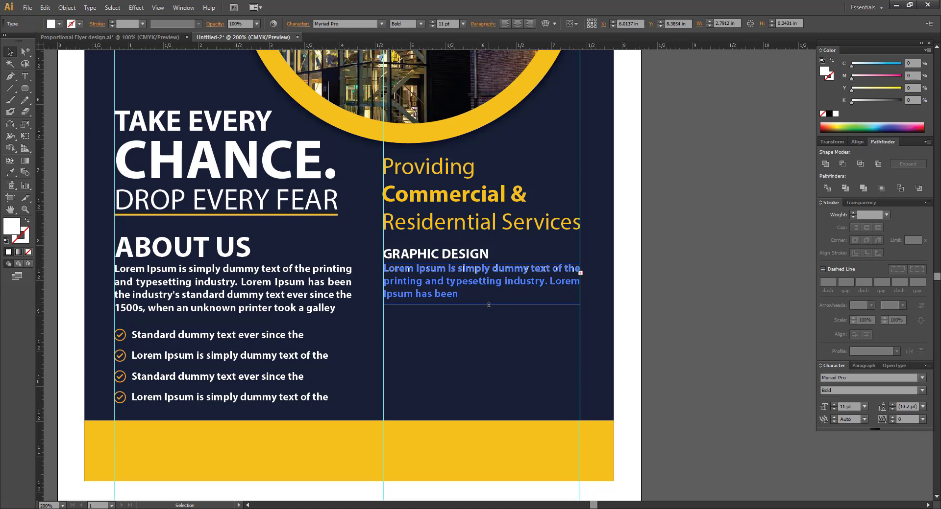
pyautogui.click(510, 324)
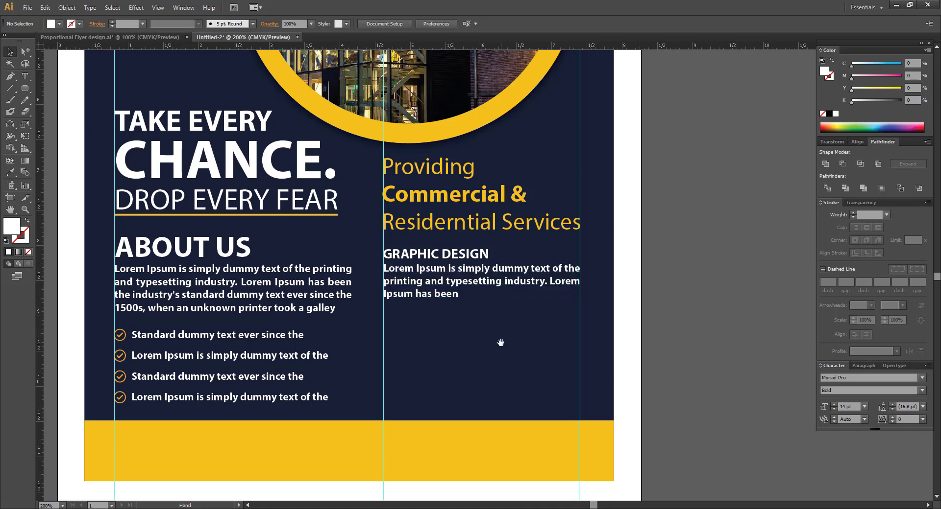
pyautogui.moveTo(503, 330); pyautogui.dragTo(467, 306)
pyautogui.moveTo(398, 291); pyautogui.dragTo(407, 336)
pyautogui.hotkey('ctrl', '1')
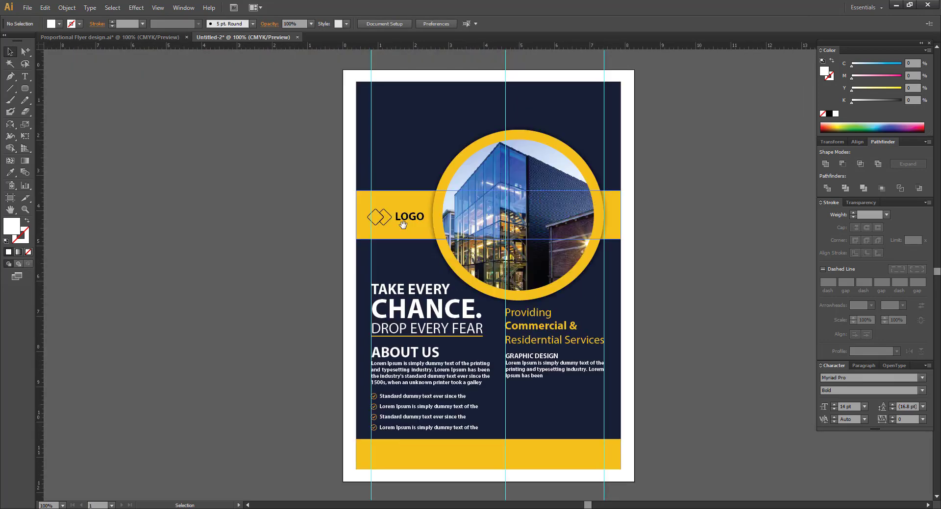
# Move the yellow dollar, chart and rocket icons from above the artboard to the empty area on its right
pyautogui.moveTo(402, 225); pyautogui.dragTo(393, 250)
pyautogui.moveTo(387, 142); pyautogui.dragTo(396, 147)
pyautogui.moveTo(390, 139); pyautogui.dragTo(654, 403)
pyautogui.moveTo(612, 421); pyautogui.dragTo(508, 242)
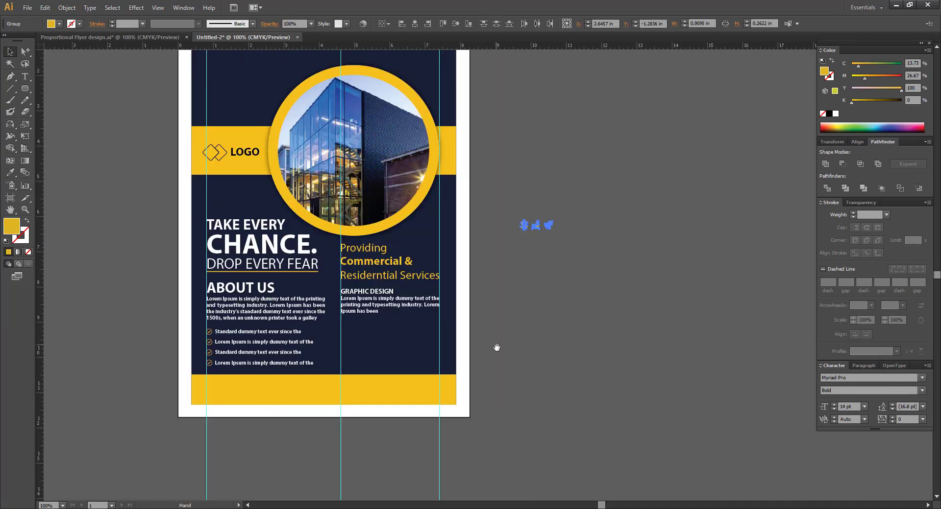
pyautogui.moveTo(496, 348); pyautogui.dragTo(490, 266)
pyautogui.moveTo(545, 140); pyautogui.dragTo(504, 228)
pyautogui.moveTo(454, 199); pyautogui.dragTo(542, 285)
pyautogui.click(542, 285)
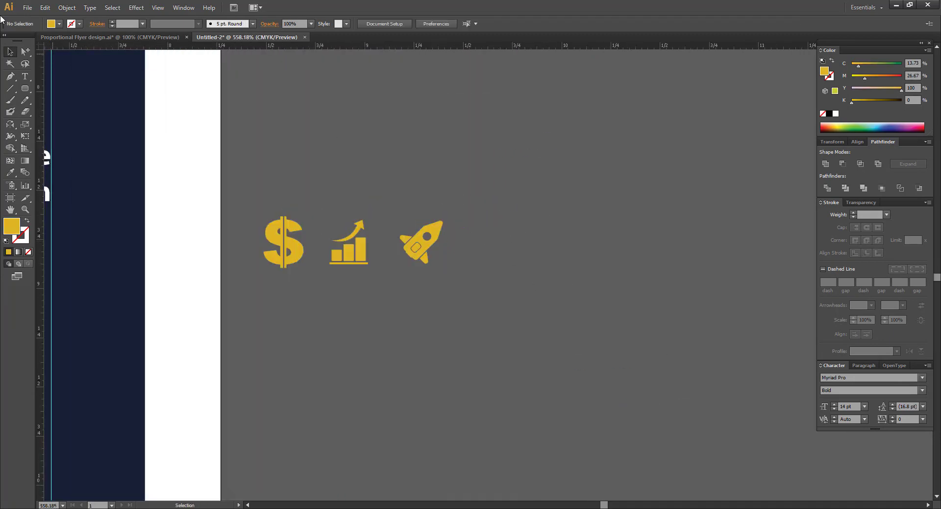
# Draw a yellow hexagon about 0.63 in wide and 0.55 in high with the Polygon tool beside the rocket icon
pyautogui.moveTo(25, 88); pyautogui.dragTo(61, 124)
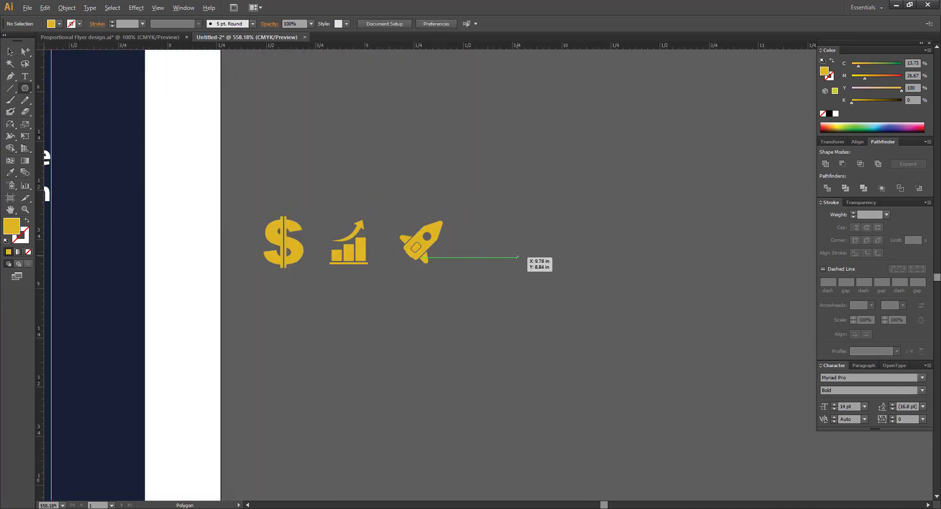
pyautogui.moveTo(501, 230); pyautogui.dragTo(547, 272)
pyautogui.press('v')
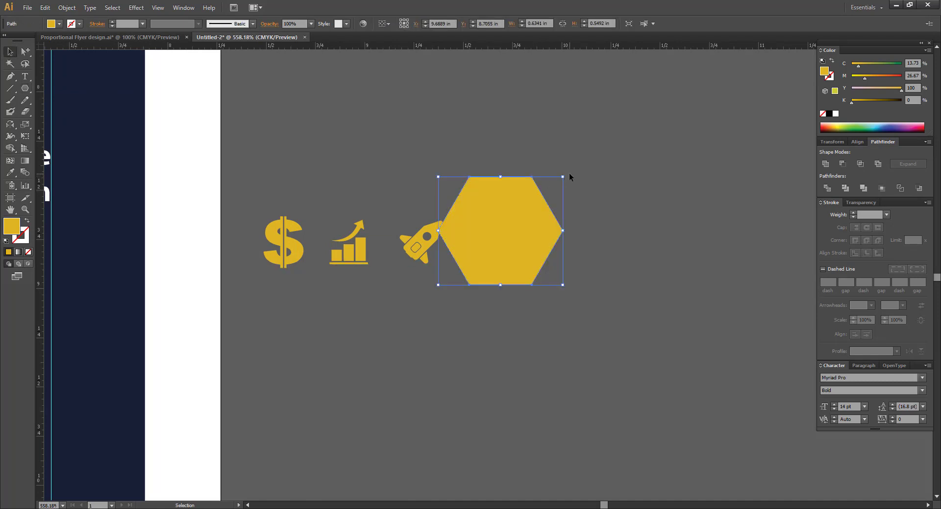
# Rotate the hexagon by 90 degrees so a point faces up and turn it into a yellow 1 pt outline without fill
pyautogui.moveTo(568, 172); pyautogui.dragTo(612, 261)
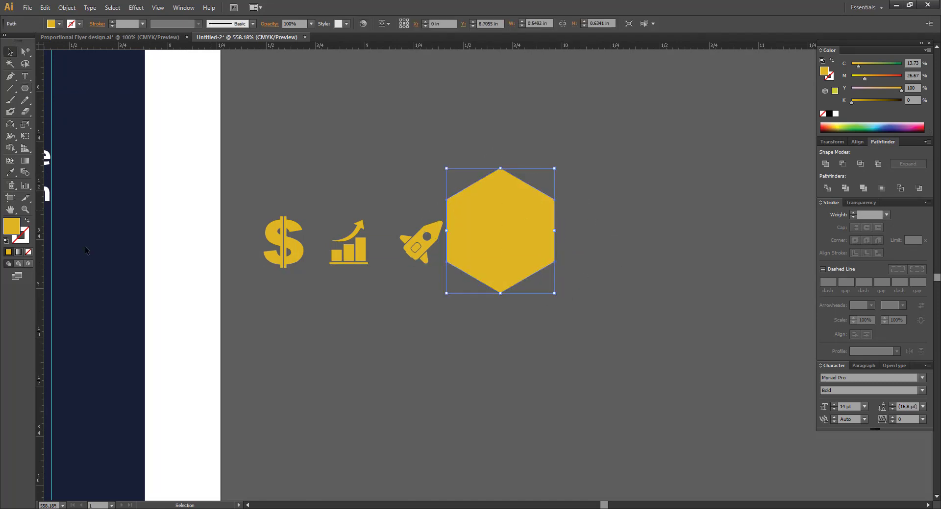
pyautogui.click(26, 222)
pyautogui.click(432, 178)
pyautogui.moveTo(432, 178); pyautogui.dragTo(419, 182)
# Move the rocket icon into the hexagon, shrink the hexagon to about 0.35 by 0.40 in and center the two on each other
pyautogui.moveTo(412, 243); pyautogui.dragTo(489, 242)
pyautogui.click(541, 274)
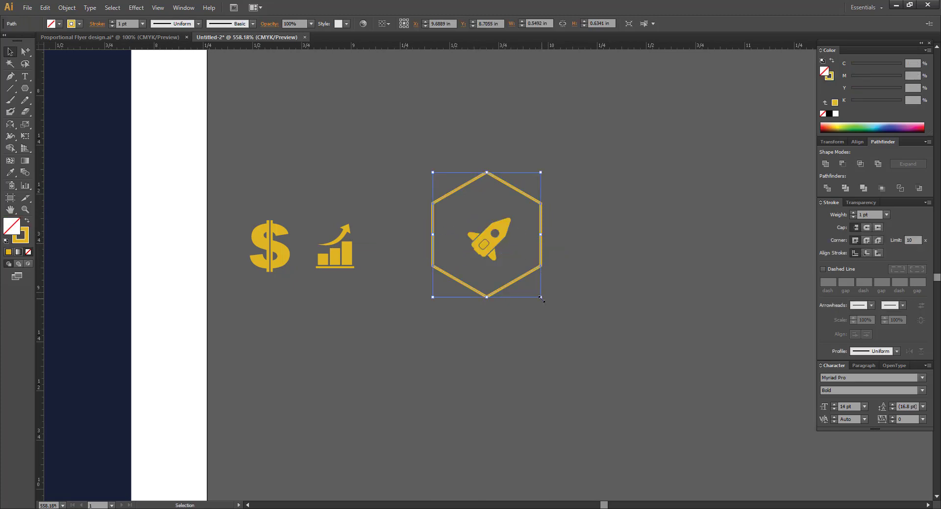
pyautogui.moveTo(541, 298); pyautogui.dragTo(522, 278)
pyautogui.moveTo(431, 295); pyautogui.dragTo(544, 177)
pyautogui.click(456, 24)
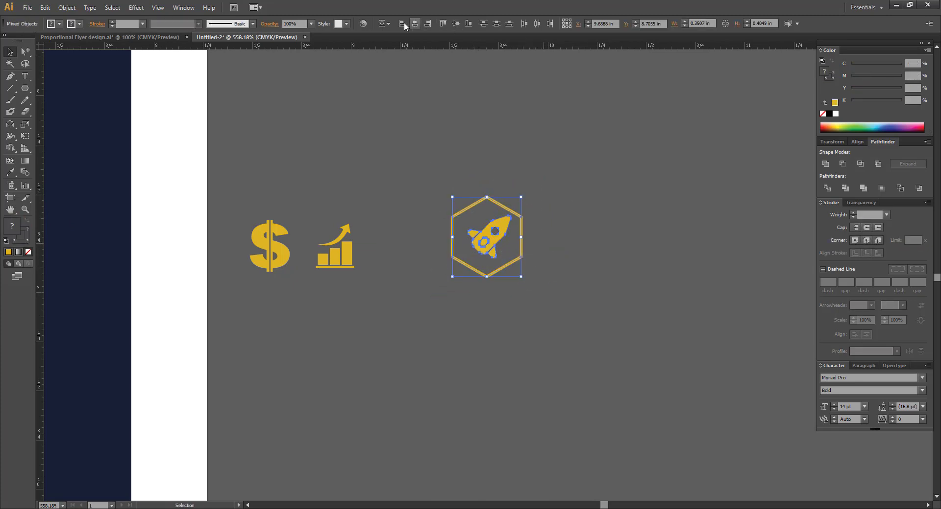
# Enlarge the hexagon outline to about 0.43 by 0.49 in, enlarge the rocket to suit and center both on each other
pyautogui.click(575, 134)
pyautogui.click(523, 217)
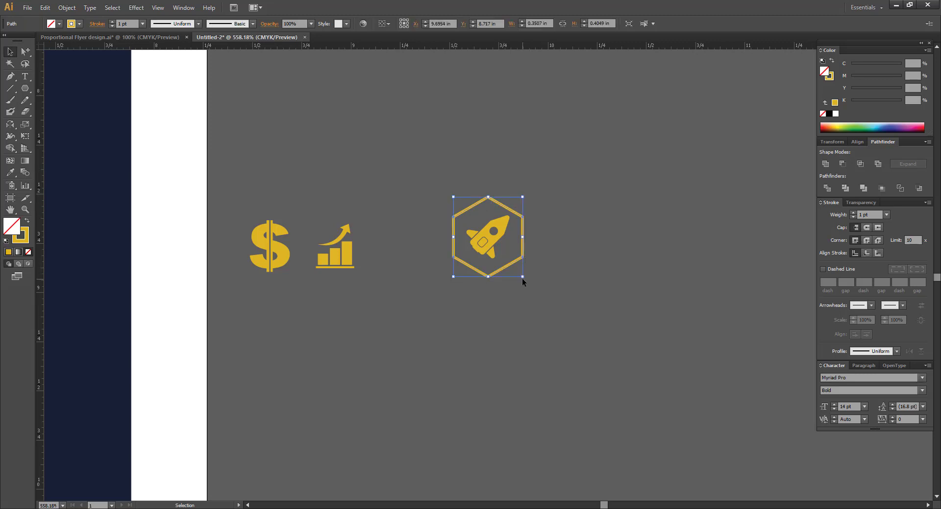
pyautogui.moveTo(522, 279); pyautogui.dragTo(539, 284)
pyautogui.click(505, 231)
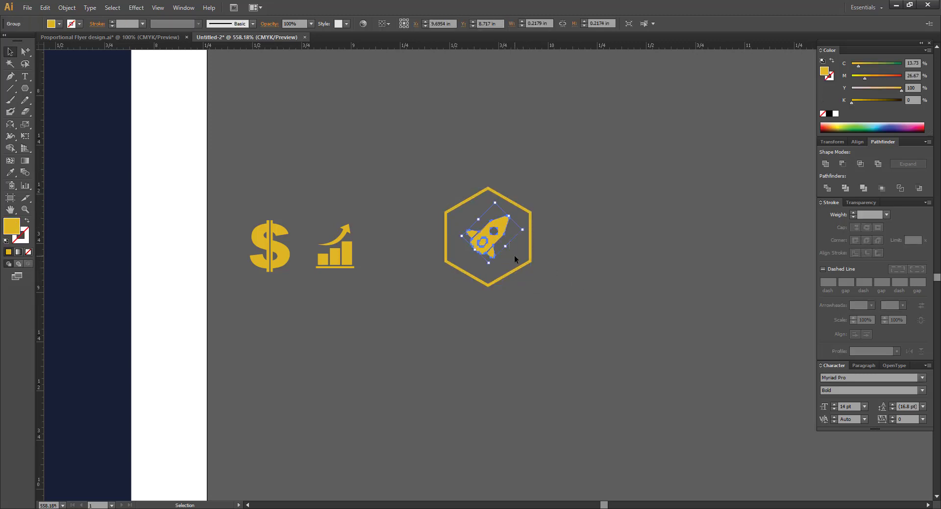
pyautogui.moveTo(505, 247); pyautogui.dragTo(500, 214)
pyautogui.hotkey('ctrl', 'z')
pyautogui.click(414, 24)
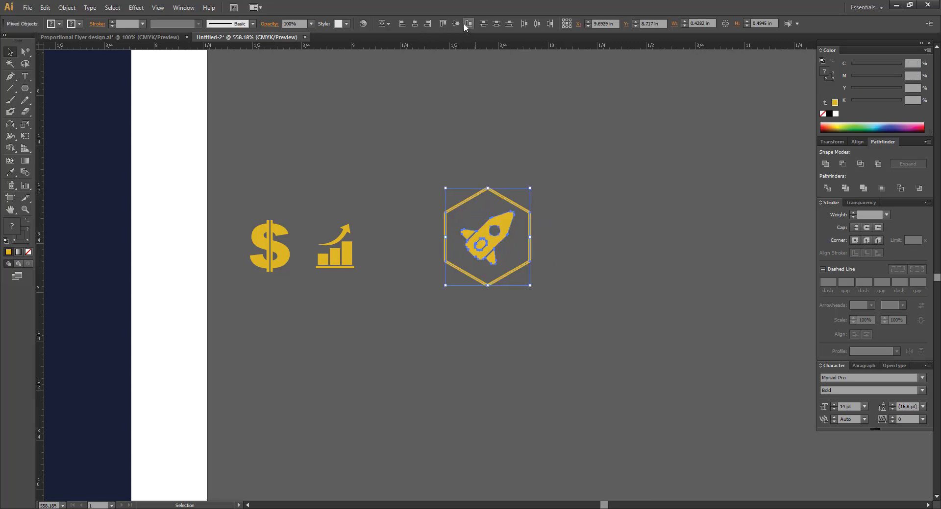
pyautogui.click(455, 25)
# Duplicate the hexagon outline twice in an evenly spaced row to its right and group the rocket with its hexagon
pyautogui.click(537, 215)
pyautogui.moveTo(535, 218); pyautogui.dragTo(620, 215)
pyautogui.hotkey('ctrl', 'd')
pyautogui.moveTo(520, 190); pyautogui.dragTo(460, 238)
pyautogui.rightClick(460, 239)
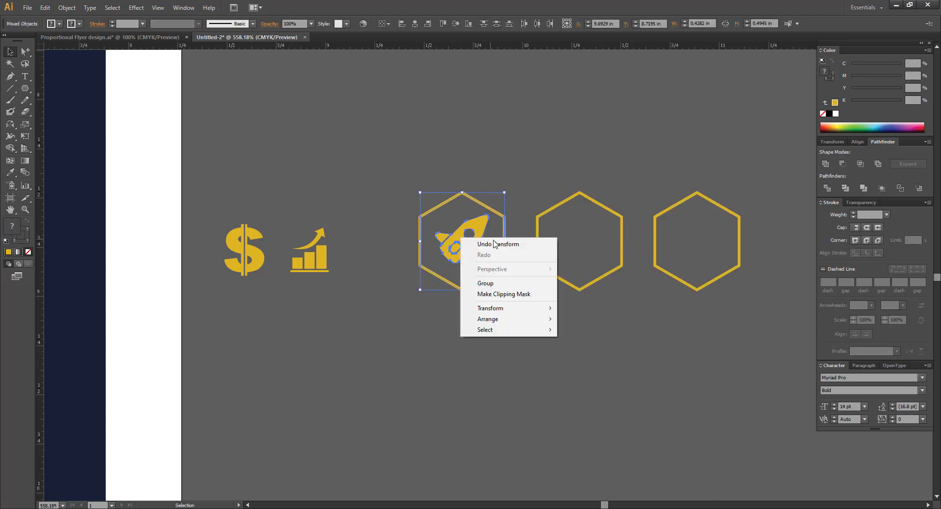
pyautogui.click(485, 283)
# Place the chart icon in the middle hexagon, enlarge it, center it and group it with that hexagon
pyautogui.click(344, 258)
pyautogui.moveTo(601, 253); pyautogui.dragTo(602, 252)
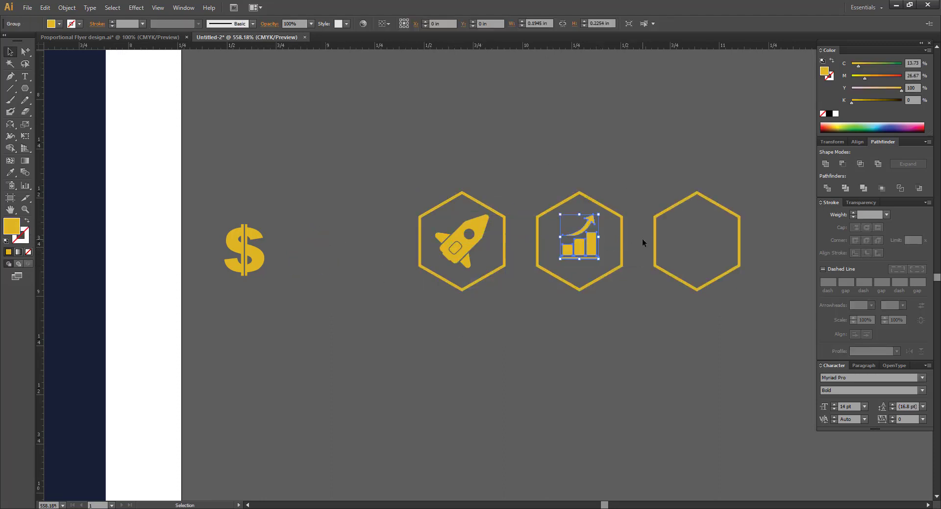
pyautogui.hscroll(3, 588, 250)
pyautogui.moveTo(516, 262); pyautogui.dragTo(522, 269)
pyautogui.moveTo(551, 178); pyautogui.dragTo(512, 241)
pyautogui.click(456, 24)
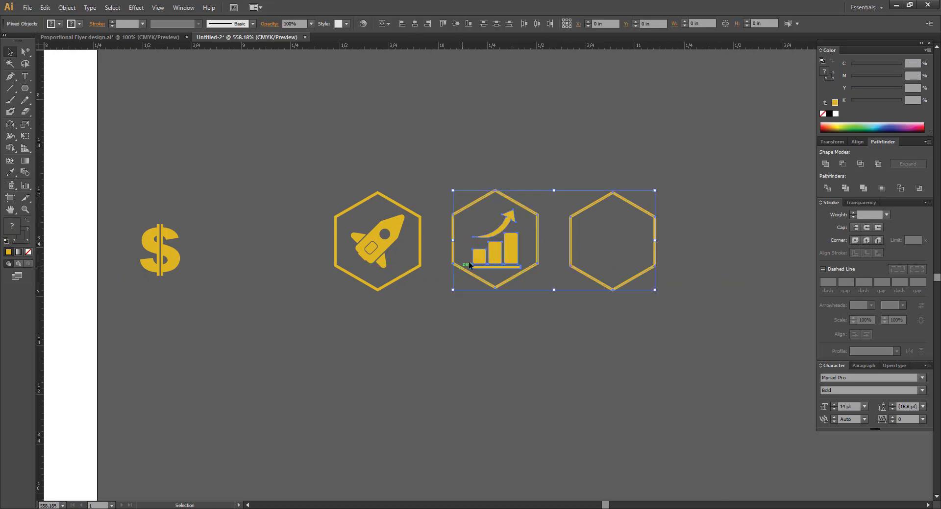
pyautogui.rightClick(484, 241)
pyautogui.click(515, 287)
pyautogui.click(533, 168)
# Place the dollar icon in the third hexagon, enlarge it, center it and group it with that hexagon
pyautogui.moveTo(174, 261); pyautogui.dragTo(638, 275)
pyautogui.moveTo(664, 191); pyautogui.dragTo(536, 270)
pyautogui.moveTo(642, 169); pyautogui.dragTo(607, 233)
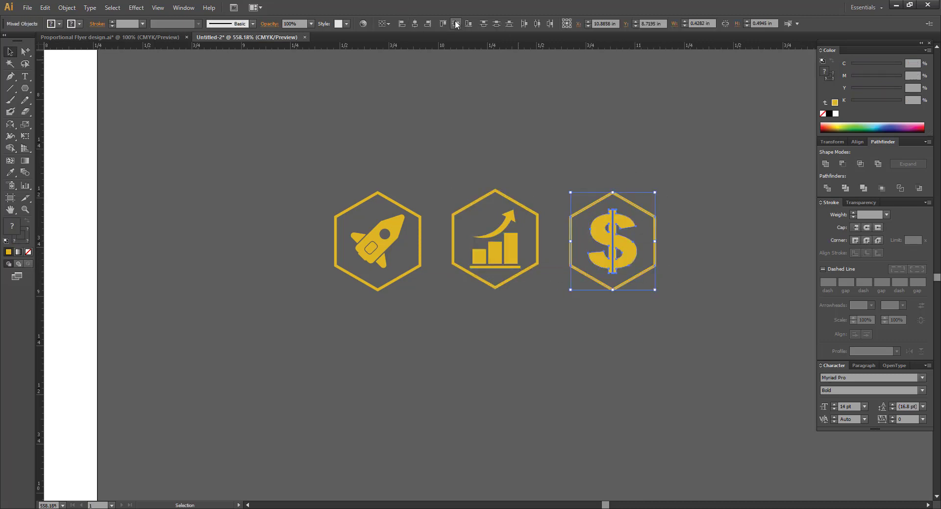
pyautogui.rightClick(621, 227)
pyautogui.click(632, 269)
# Cut the three hexagon icons from the area beside the artboard
pyautogui.moveTo(304, 157); pyautogui.dragTo(686, 298)
pyautogui.hotkey('ctrl', 'x')
pyautogui.hotkey('ctrl', '-')
pyautogui.hotkey('ctrl', '-')
pyautogui.hotkey('ctrl', '-')
pyautogui.hotkey('ctrl', '-')
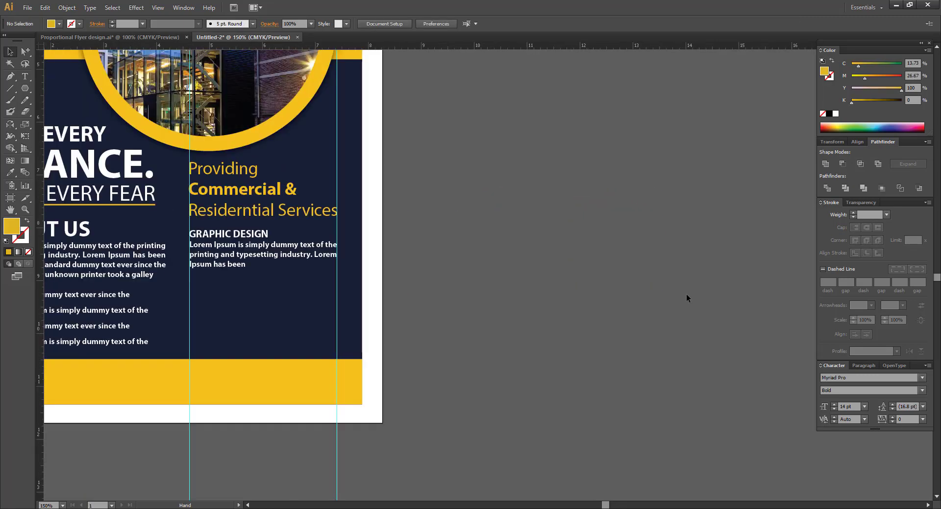
# Delete the words "Ipsum has been" from the end of the paragraph below "GRAPHIC DESIGN"
pyautogui.moveTo(372, 128); pyautogui.dragTo(477, 118)
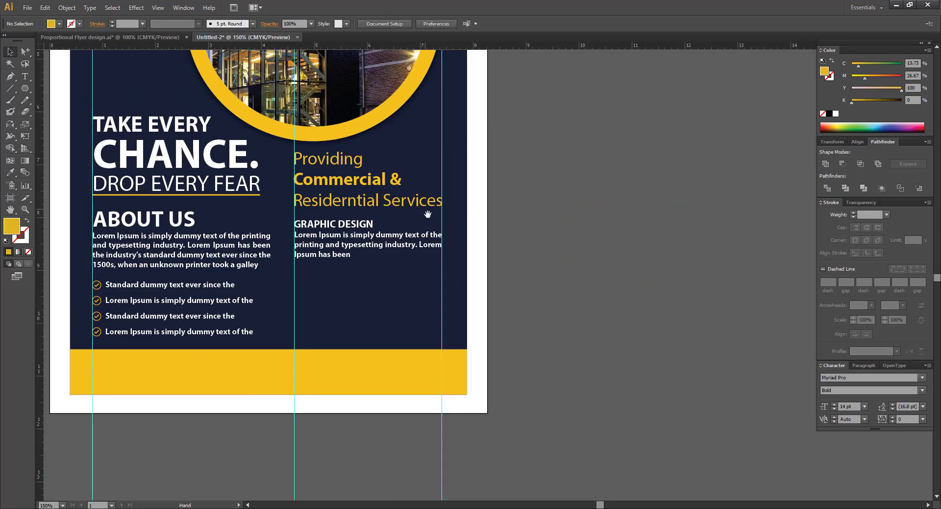
pyautogui.moveTo(200, 189); pyautogui.dragTo(500, 345)
pyautogui.moveTo(515, 292); pyautogui.dragTo(383, 334)
pyautogui.doubleClick(271, 308)
pyautogui.hotkey('ctrl', 'a')
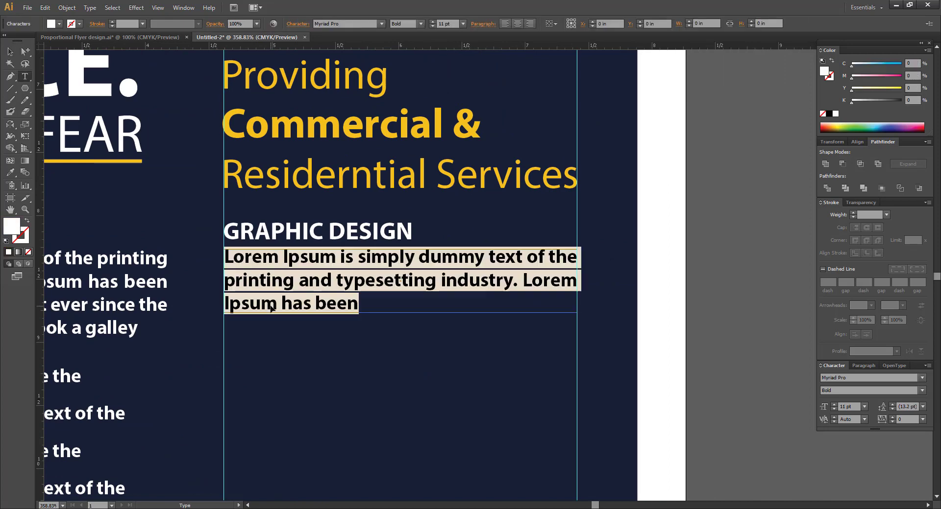
pyautogui.click(302, 304)
pyautogui.moveTo(359, 302); pyautogui.dragTo(225, 304)
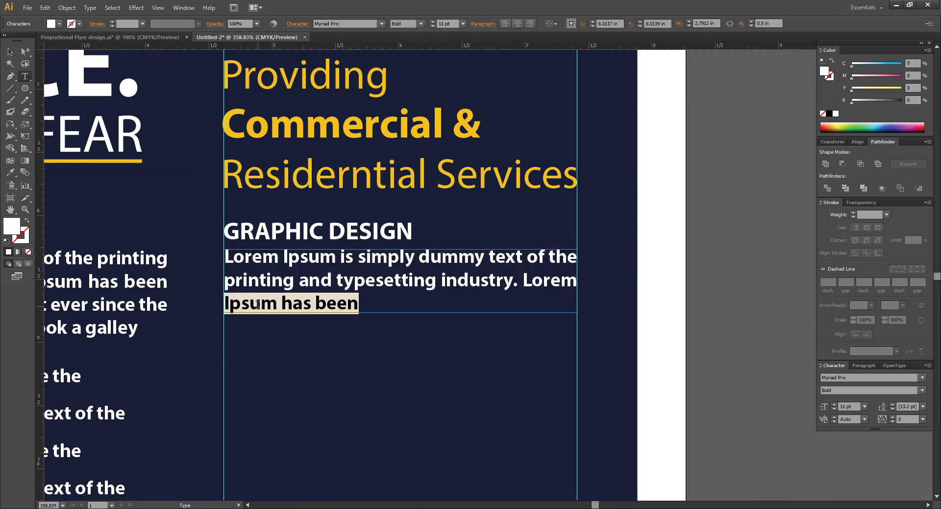
pyautogui.press('BackSpace')
# Narrow the paragraph's text frame to about 2.34 in and shift it with the "GRAPHIC DESIGN" heading to the right
pyautogui.click(10, 55)
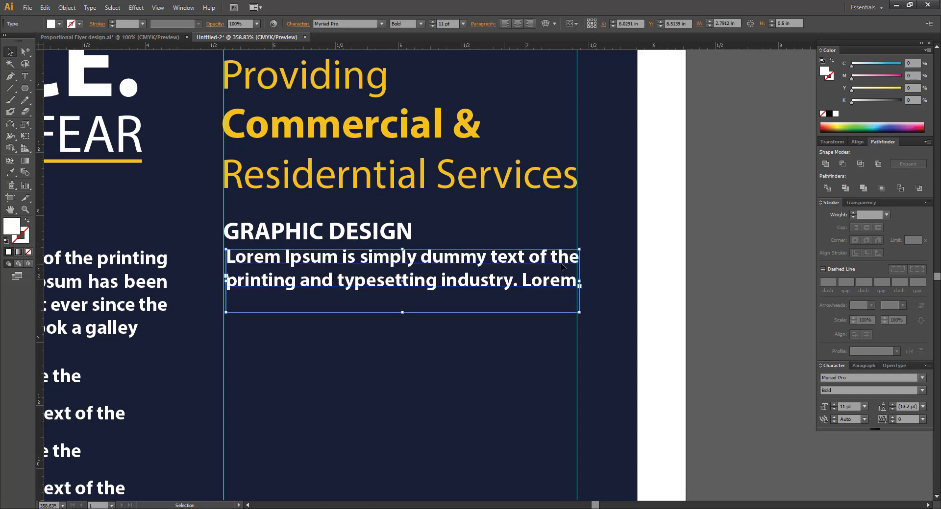
pyautogui.moveTo(581, 283); pyautogui.dragTo(522, 287)
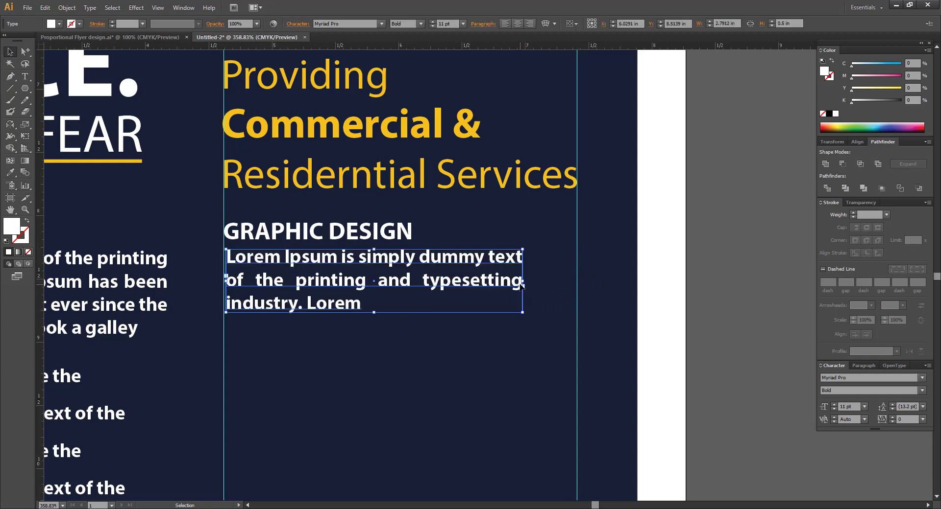
pyautogui.keyDown('shift'); pyautogui.click(382, 233); pyautogui.keyUp('shift')
pyautogui.moveTo(404, 259); pyautogui.dragTo(533, 260)
# Paste the three hexagon icons onto the flyer and place the rocket icon against the services column's left guide
pyautogui.click(338, 275)
pyautogui.hotkey('ctrl', 'v')
pyautogui.moveTo(420, 274); pyautogui.dragTo(258, 256)
pyautogui.hotkey('ctrl', 'shift', 'a')
pyautogui.moveTo(327, 262); pyautogui.dragTo(288, 262)
# Move the "GRAPHIC DESIGN" heading and its paragraph left, close to the rocket icon
pyautogui.click(350, 231)
pyautogui.keyDown('shift'); pyautogui.click(354, 258); pyautogui.keyUp('shift')
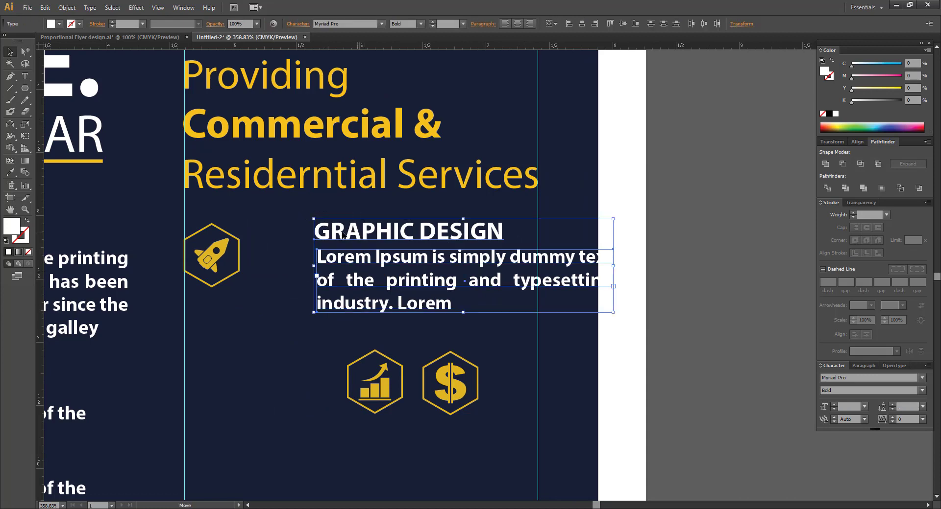
pyautogui.moveTo(359, 239); pyautogui.dragTo(295, 240)
pyautogui.moveTo(331, 272); pyautogui.dragTo(372, 271)
pyautogui.hotkey('ctrl', 'shift', 'a')
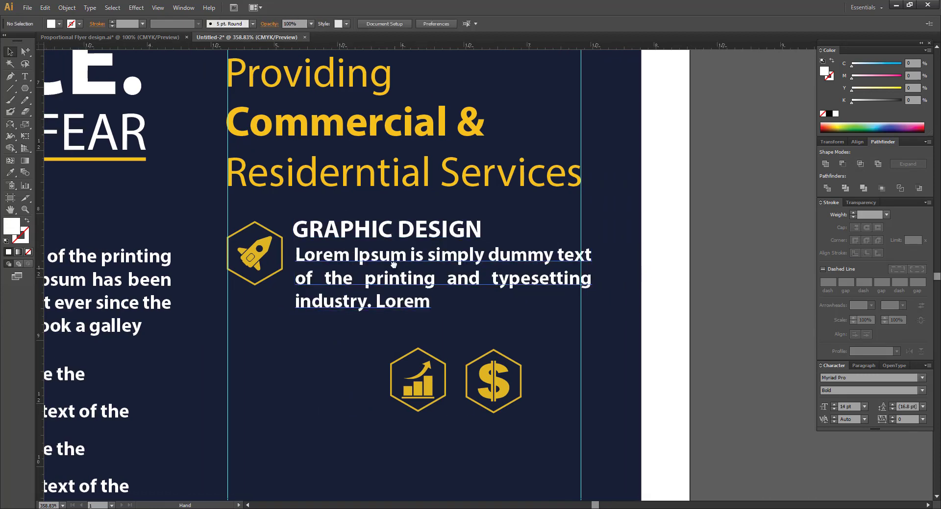
# Shorten the service paragraph to "Lorem Ipsum is simply dummy text of the printing and typesetting."
pyautogui.click(387, 273)
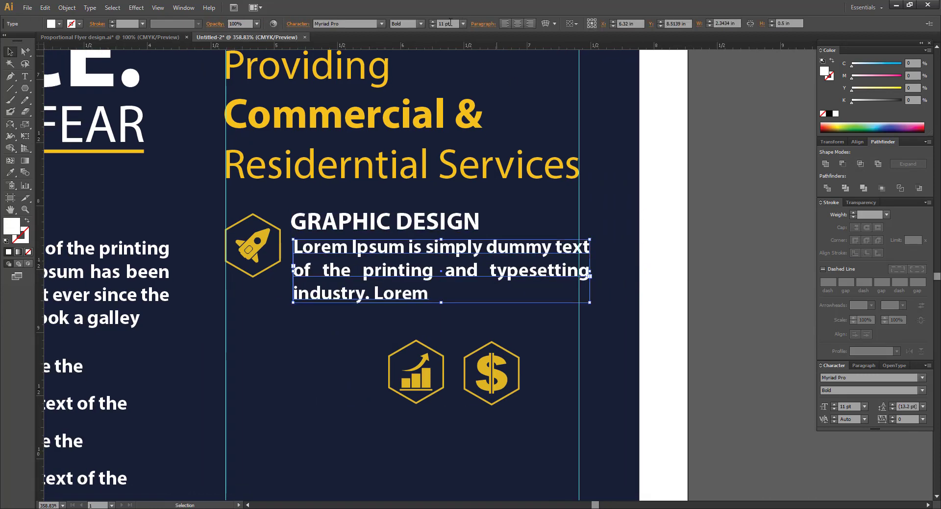
pyautogui.click(457, 316)
pyautogui.moveTo(457, 307); pyautogui.dragTo(297, 278)
pyautogui.click(354, 278)
pyautogui.doubleClick(354, 278)
pyautogui.hotkey('ctrl', 'a')
pyautogui.click(354, 278)
pyautogui.press('BackSpace')
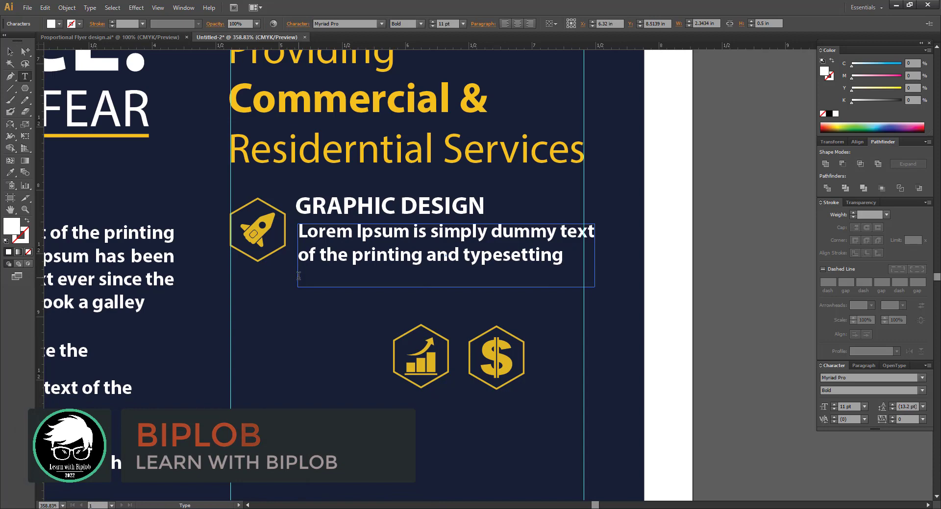
pyautogui.click(10, 52)
# Try to narrow the service paragraph's text frame towards the column's right guide
pyautogui.click(387, 159)
pyautogui.moveTo(395, 208); pyautogui.dragTo(391, 208)
pyautogui.click(454, 279)
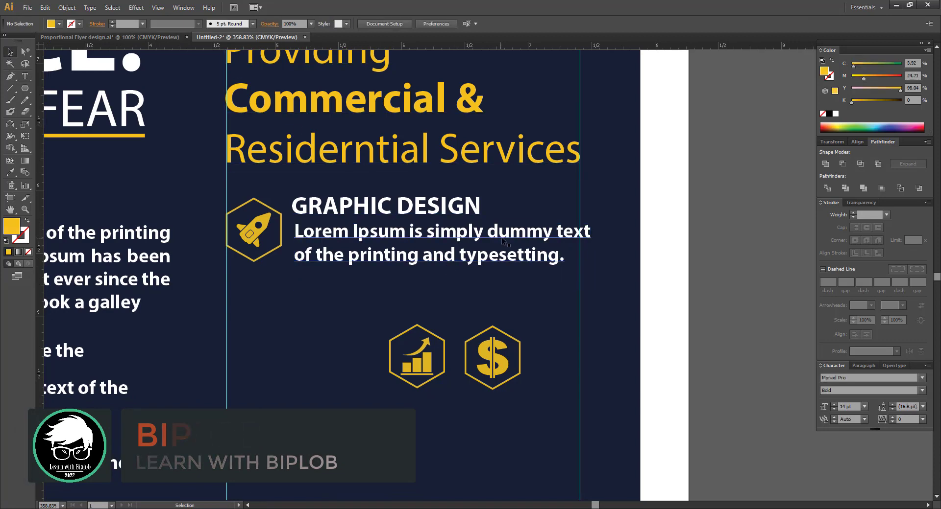
pyautogui.click(465, 256)
pyautogui.moveTo(588, 256); pyautogui.dragTo(571, 262)
pyautogui.hotkey('ctrl', 'shift', 'a')
pyautogui.moveTo(390, 258); pyautogui.dragTo(397, 258)
pyautogui.hotkey('ctrl', 'z')
pyautogui.click(542, 270)
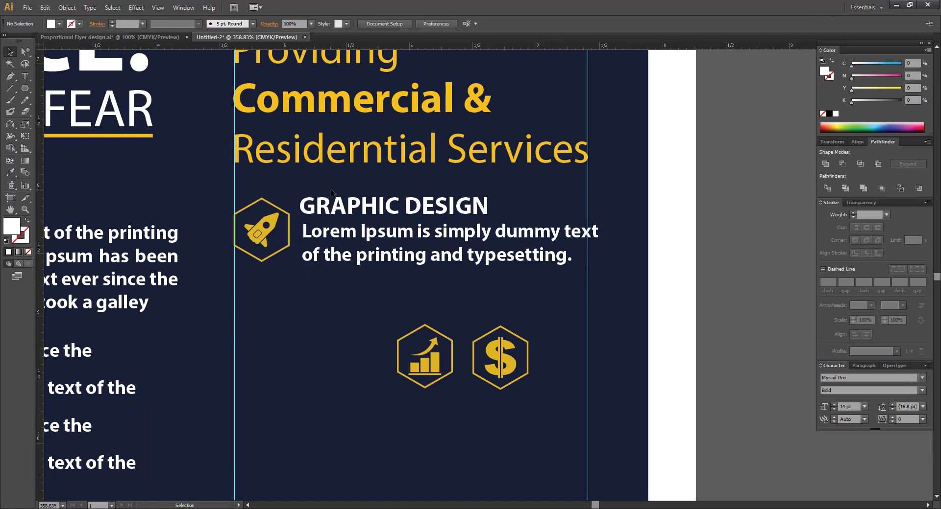
# Move the rocket icon, "GRAPHIC DESIGN" heading and paragraph together about 0.06 in down, away from the services title
pyautogui.moveTo(383, 205); pyautogui.dragTo(385, 188)
pyautogui.click(356, 223)
pyautogui.click(316, 197)
pyautogui.moveTo(318, 219); pyautogui.dragTo(319, 226)
pyautogui.click(416, 299)
pyautogui.moveTo(418, 299); pyautogui.dragTo(364, 247)
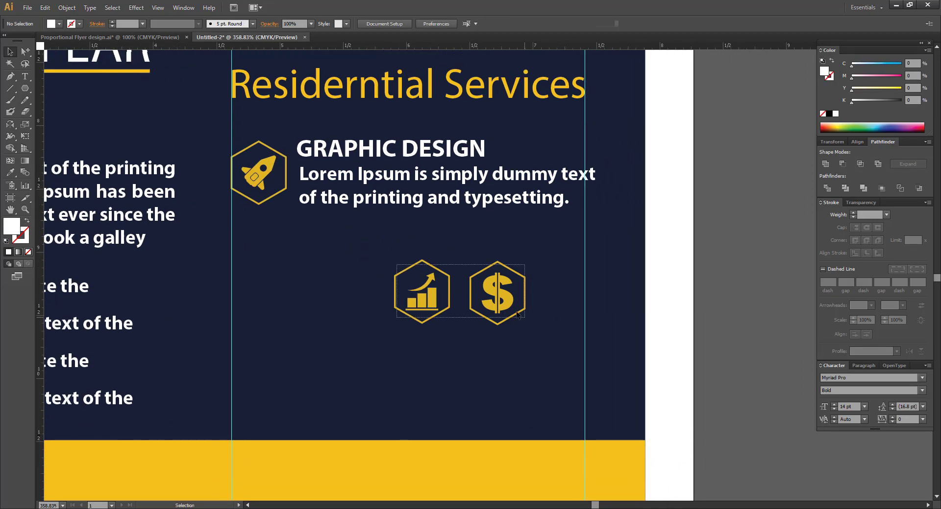
# Move the chart and dollar hexagon icons off the navy area to the flyer's right edge
pyautogui.moveTo(516, 312); pyautogui.dragTo(525, 318)
pyautogui.moveTo(499, 297); pyautogui.dragTo(770, 273)
pyautogui.click(644, 301)
pyautogui.moveTo(264, 223); pyautogui.dragTo(342, 159)
pyautogui.click(392, 266)
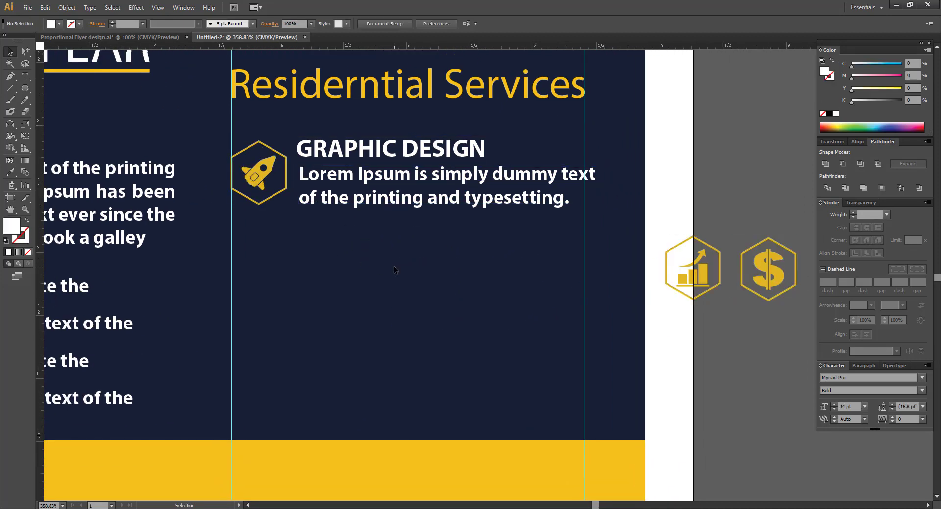
pyautogui.moveTo(270, 223); pyautogui.dragTo(342, 156)
pyautogui.click(521, 210)
# Unlock the guides and shift the services column's right guide slightly outward, past the end of the paragraph
pyautogui.hotkey('ctrl', '-')
pyautogui.hotkey('ctrl', '-')
pyautogui.hotkey('ctrl', '-')
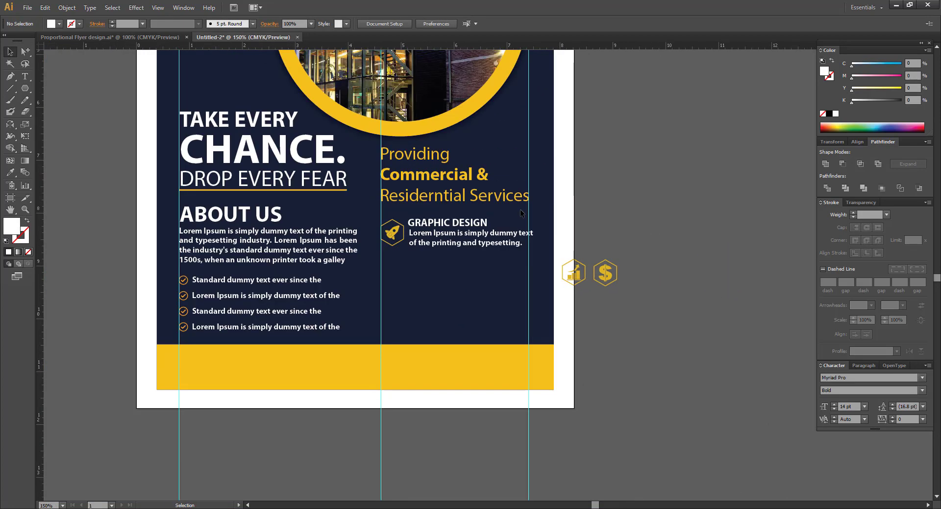
pyautogui.moveTo(519, 210); pyautogui.dragTo(496, 207)
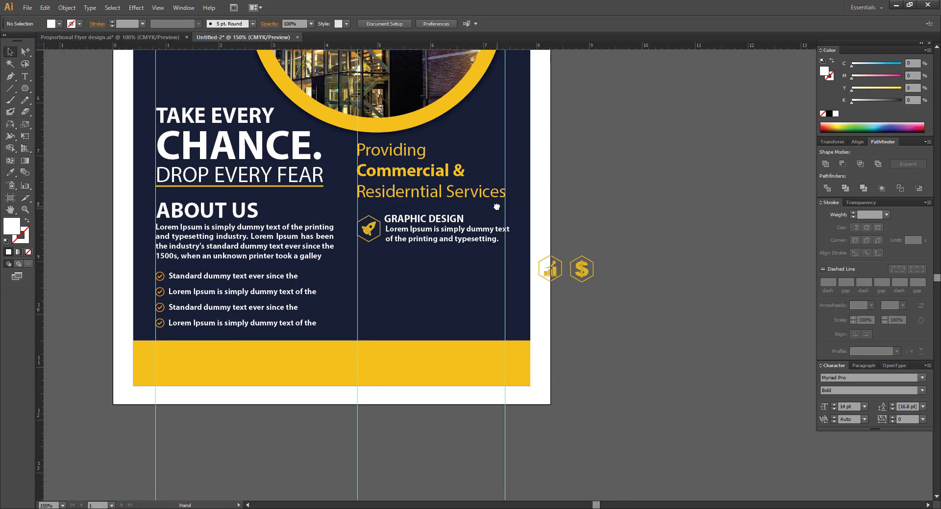
pyautogui.rightClick(500, 134)
pyautogui.click(533, 223)
pyautogui.moveTo(505, 155); pyautogui.dragTo(512, 154)
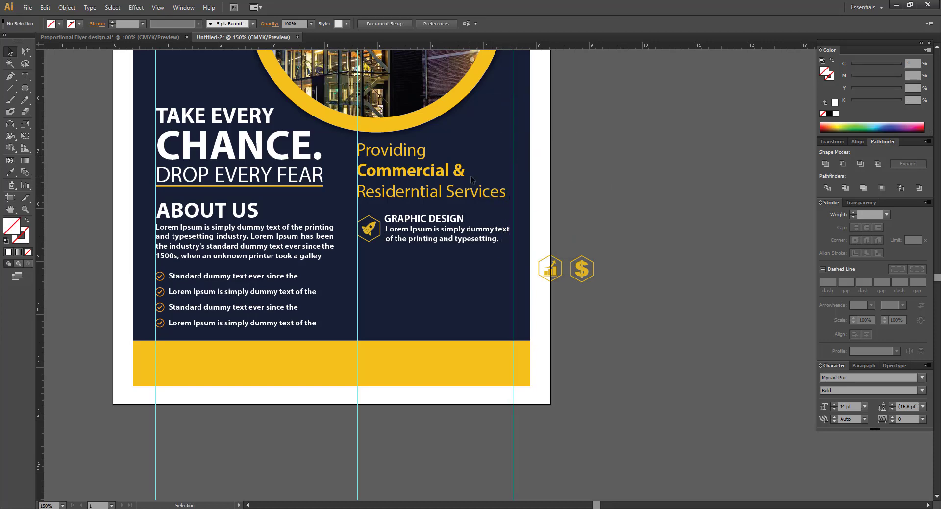
# Nudge the "Providing Commercial & Residerntial Services" title slightly to the right and lock the guides again
pyautogui.moveTo(463, 175); pyautogui.dragTo(464, 176)
pyautogui.click(605, 172)
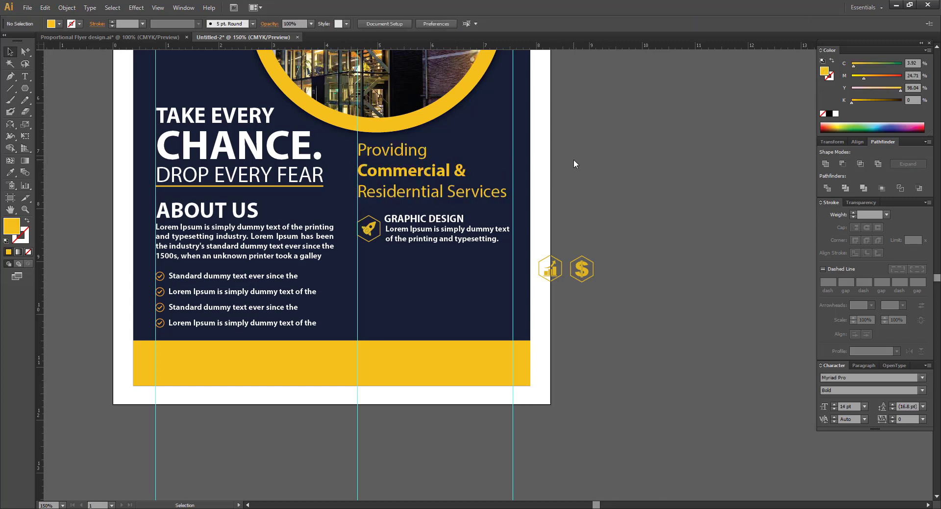
pyautogui.rightClick(573, 159)
pyautogui.click(606, 249)
# Widen the service paragraph's text frame to reach the shifted right guide
pyautogui.moveTo(288, 165); pyautogui.dragTo(525, 343)
pyautogui.moveTo(494, 315); pyautogui.dragTo(343, 301)
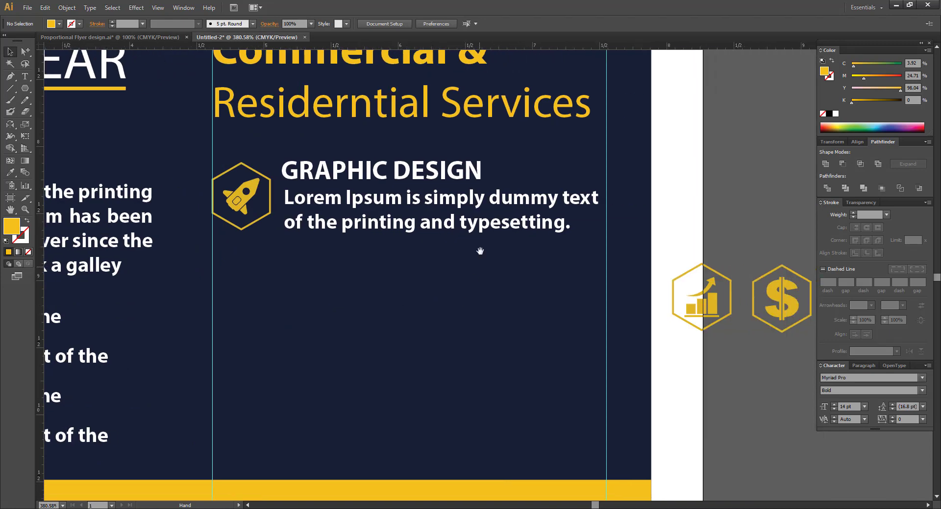
pyautogui.click(545, 227)
pyautogui.click(599, 230)
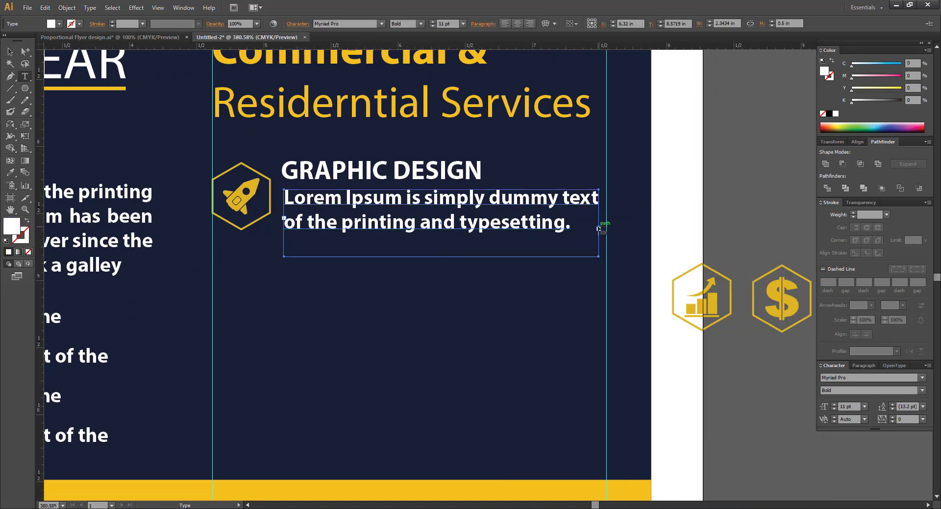
pyautogui.click(651, 238)
pyautogui.hotkey('ctrl', 'z')
pyautogui.click(598, 224)
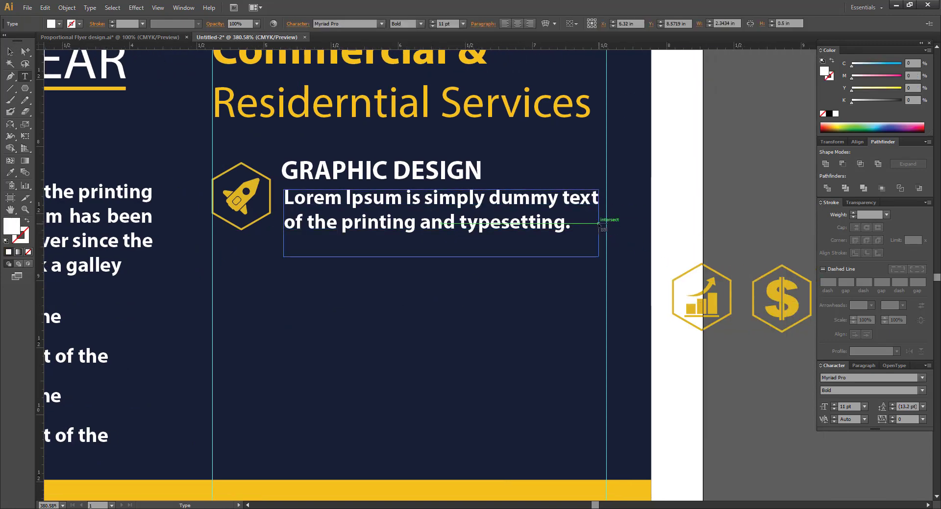
pyautogui.press('Escape')
pyautogui.moveTo(599, 223); pyautogui.dragTo(606, 224)
# Group the "GRAPHIC DESIGN" heading with its paragraph
pyautogui.moveTo(358, 242); pyautogui.dragTo(366, 214)
pyautogui.click(366, 214)
pyautogui.moveTo(337, 132); pyautogui.dragTo(393, 208)
pyautogui.hotkey('ctrl', 'z')
pyautogui.moveTo(350, 109); pyautogui.dragTo(447, 208)
pyautogui.rightClick(399, 172)
pyautogui.click(492, 250)
pyautogui.hotkey('ctrl', 'g')
pyautogui.click(453, 249)
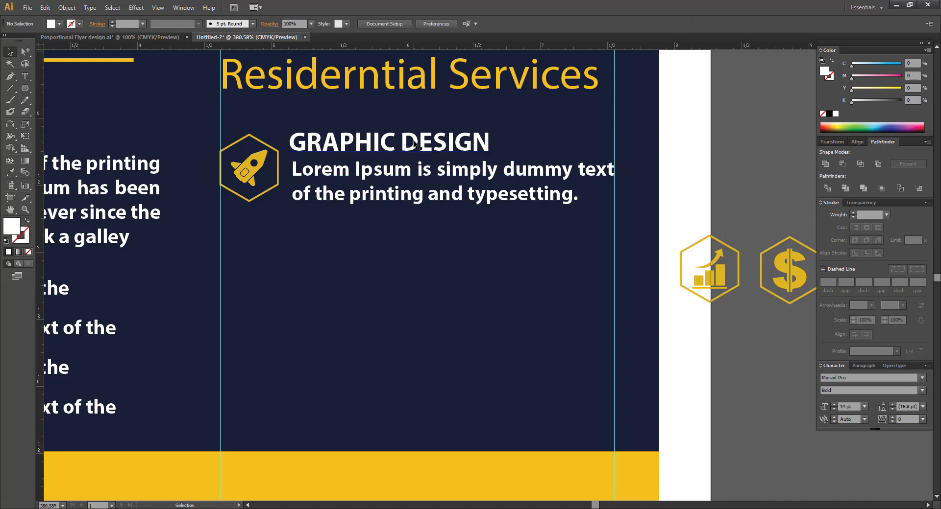
# Align the rocket icon and the grouped heading and paragraph on their vertical centers
pyautogui.click(416, 141)
pyautogui.moveTo(268, 118); pyautogui.dragTo(319, 159)
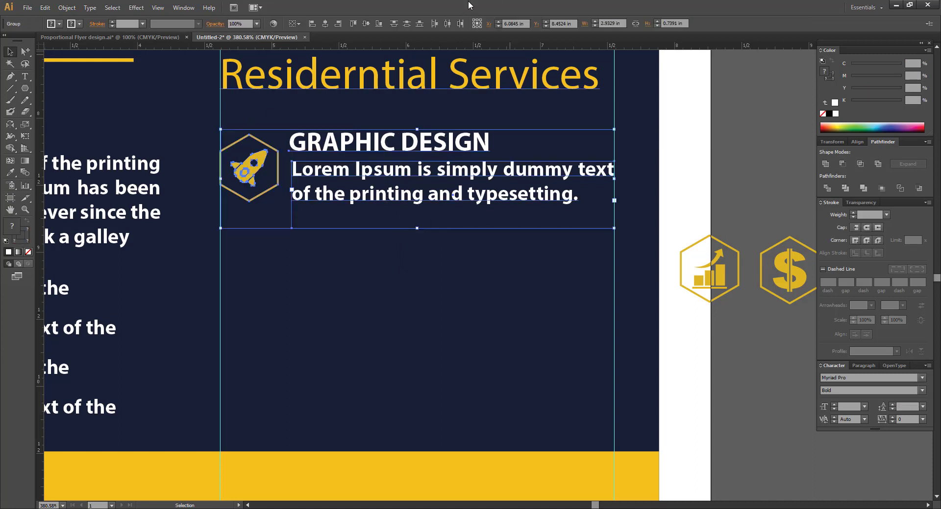
pyautogui.click(325, 23)
pyautogui.hotkey('ctrl', 'z')
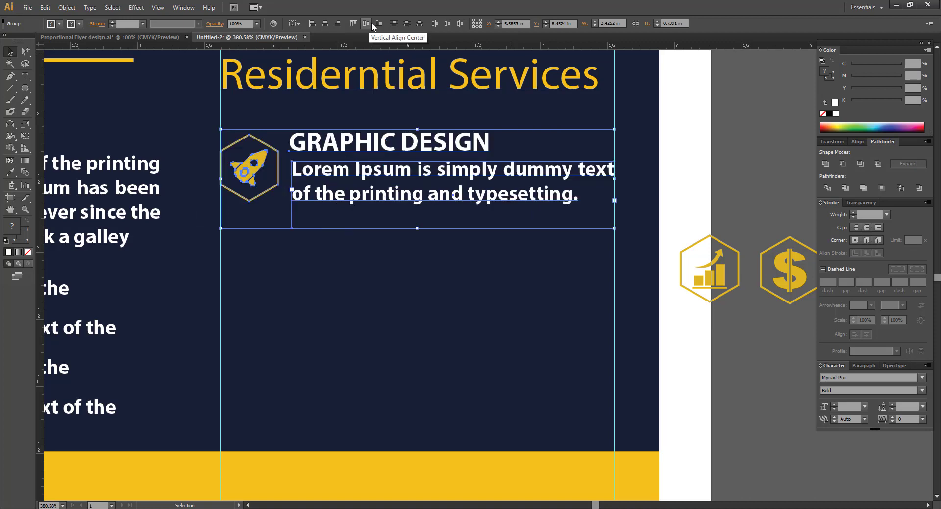
pyautogui.click(366, 24)
pyautogui.hscroll(1, 364, 170)
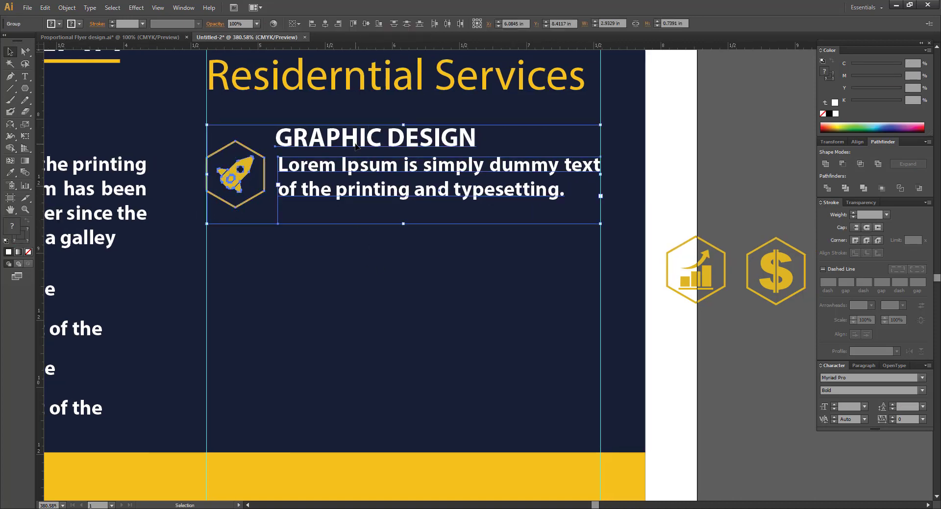
# Duplicate the GRAPHIC DESIGN service block twice downward about 0.91 in apart, and raise the last copy clear of the yellow footer band
pyautogui.moveTo(356, 145); pyautogui.dragTo(371, 269)
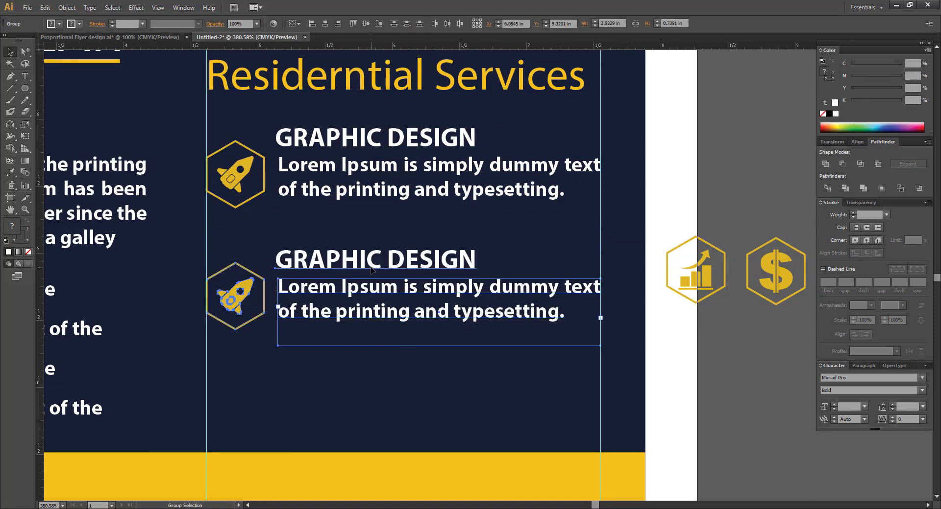
pyautogui.hotkey('ctrl', 'd')
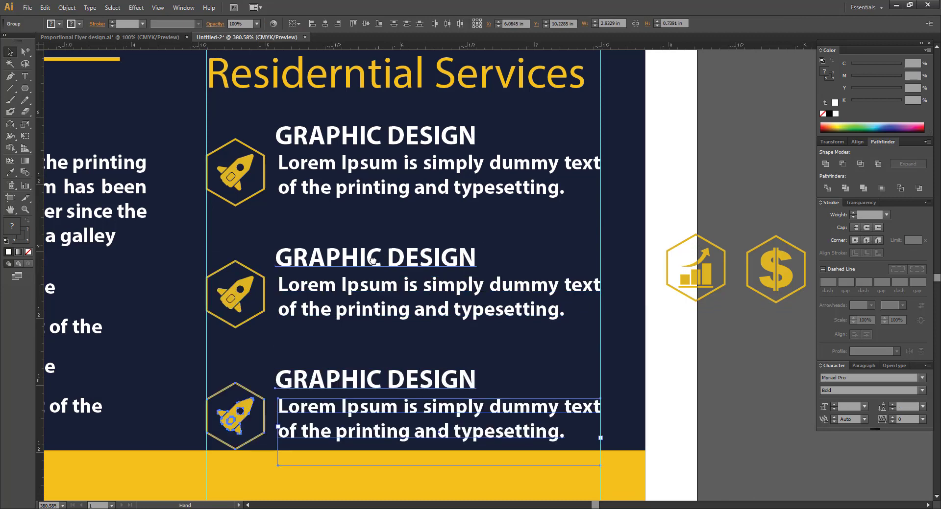
pyautogui.moveTo(372, 260); pyautogui.dragTo(392, 204)
pyautogui.moveTo(354, 326); pyautogui.dragTo(352, 291)
pyautogui.moveTo(353, 291); pyautogui.dragTo(390, 317)
pyautogui.click(289, 80)
pyautogui.moveTo(293, 156); pyautogui.dragTo(258, 132)
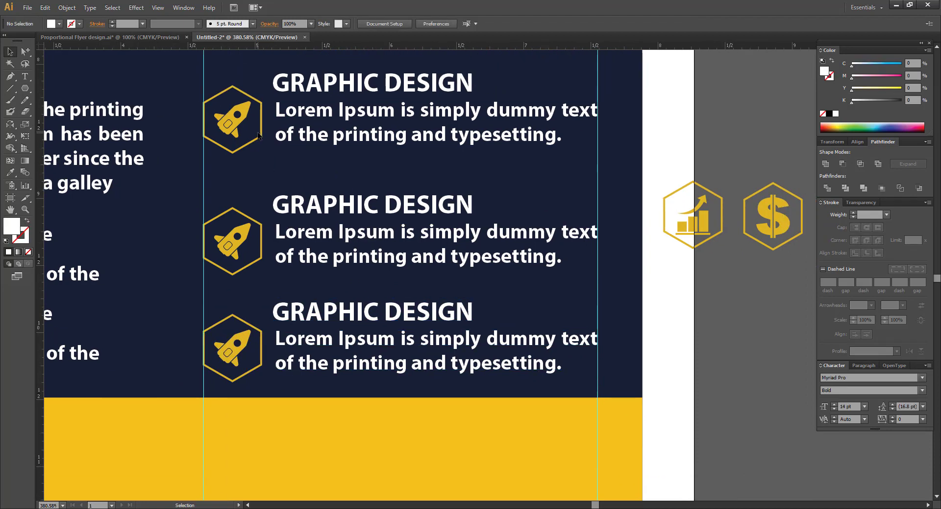
# Delete the rocket icons from the second and third service blocks
pyautogui.hotkey('ctrl', '-')
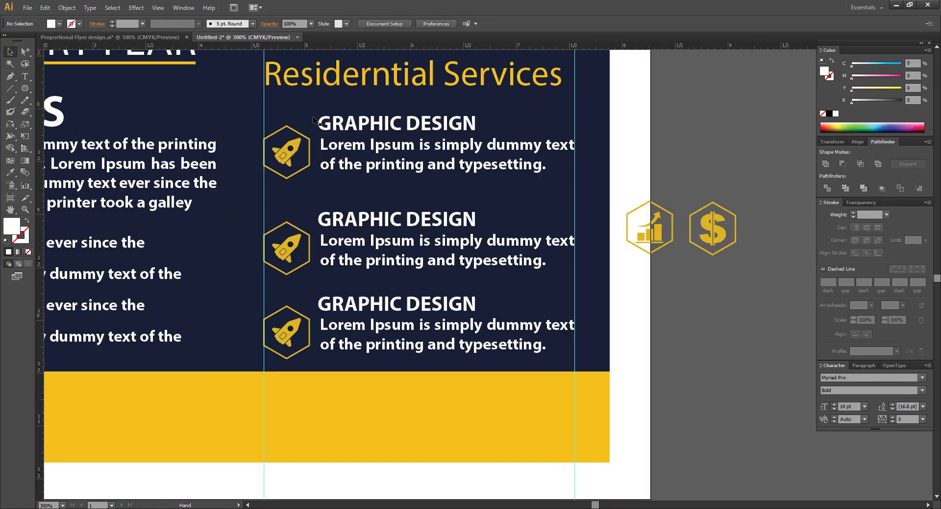
pyautogui.moveTo(313, 120); pyautogui.dragTo(309, 192)
pyautogui.hotkey('ctrl', 'shift', 'a')
pyautogui.moveTo(363, 201); pyautogui.dragTo(368, 201)
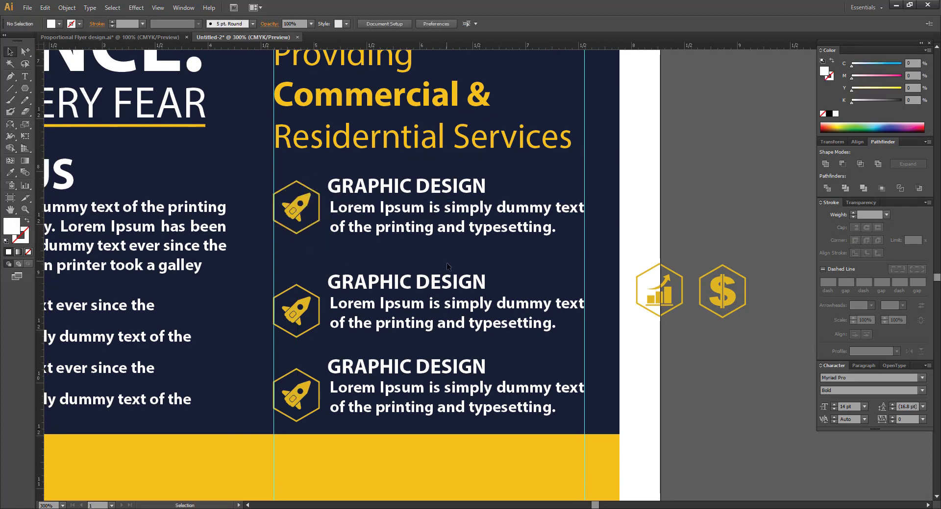
pyautogui.scroll(-2, 319, 235)
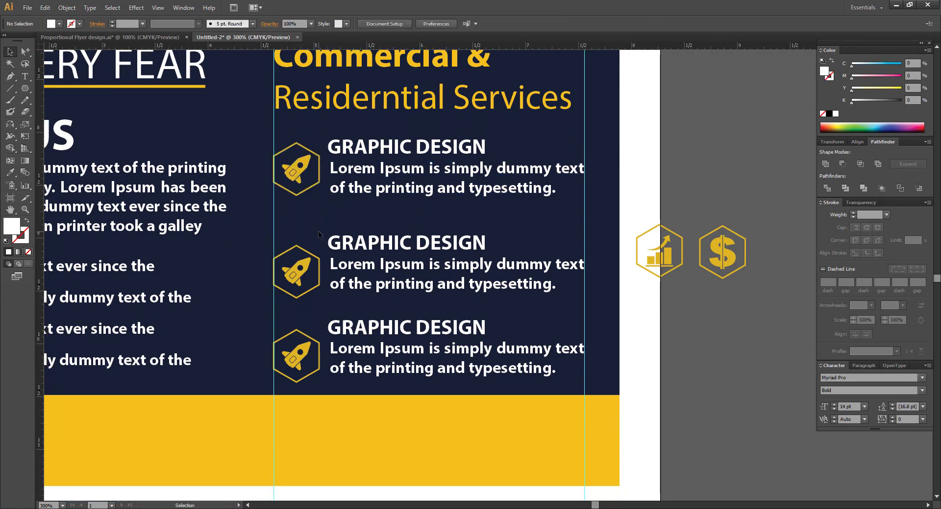
pyautogui.click(296, 262)
pyautogui.press('Delete')
pyautogui.click(297, 353)
pyautogui.press('Delete')
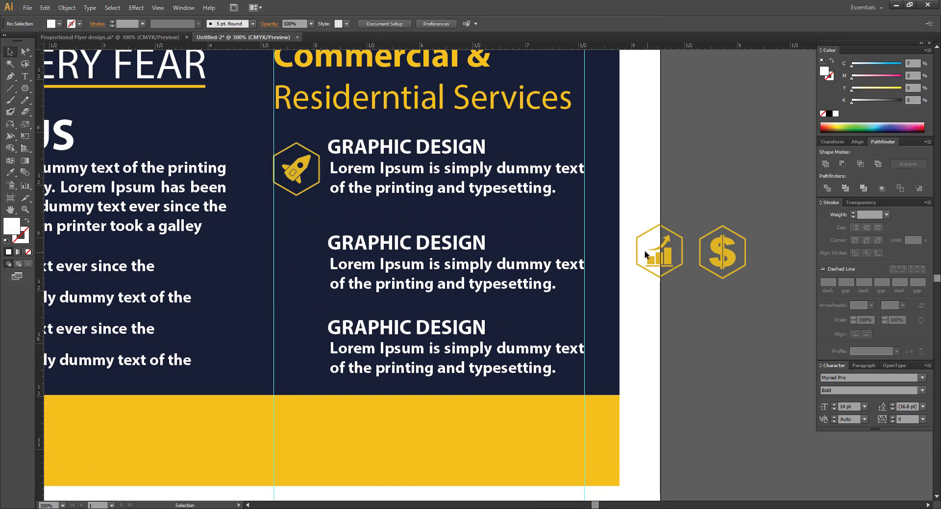
# Place the growth chart icon beside the second service block and the dollar icon beside the third
pyautogui.moveTo(657, 262); pyautogui.dragTo(305, 277)
pyautogui.moveTo(305, 278); pyautogui.dragTo(305, 279)
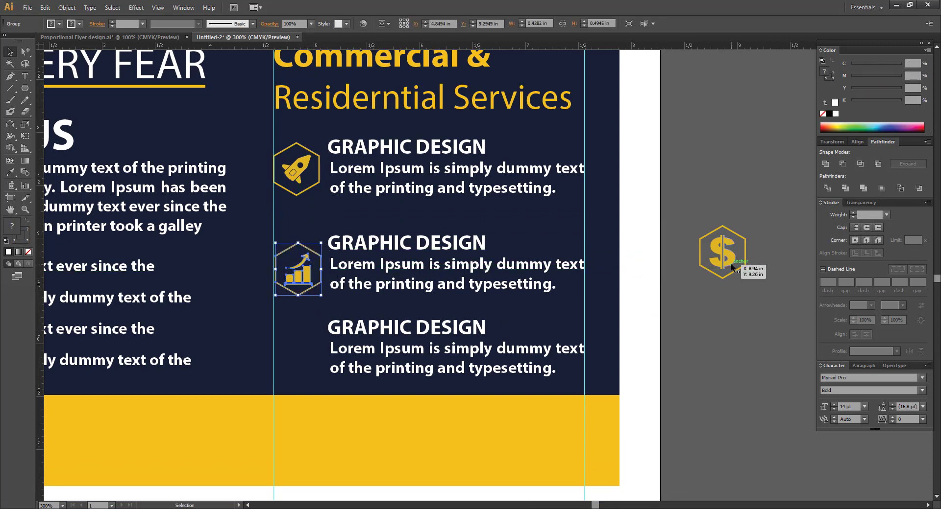
pyautogui.moveTo(724, 257); pyautogui.dragTo(300, 359)
pyautogui.click(402, 300)
pyautogui.moveTo(418, 312); pyautogui.dragTo(404, 313)
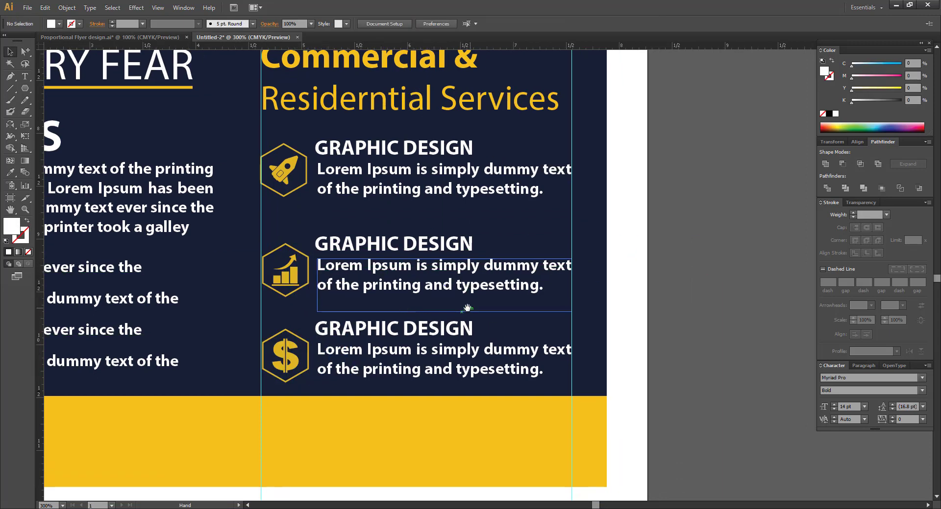
# Align the chart icon with the services column's left guide and the dollar icon directly beneath it
pyautogui.moveTo(223, 166); pyautogui.dragTo(414, 375)
pyautogui.click(439, 292)
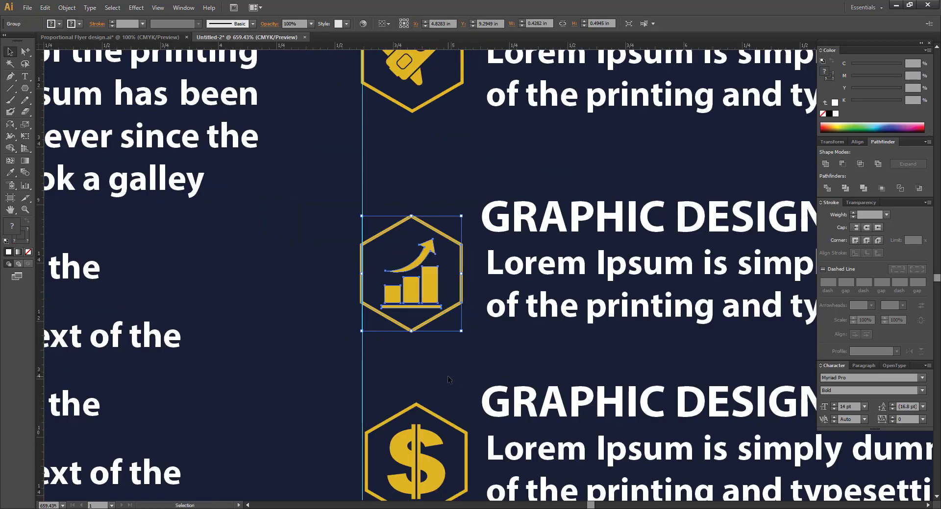
pyautogui.scroll(-3, 436, 392)
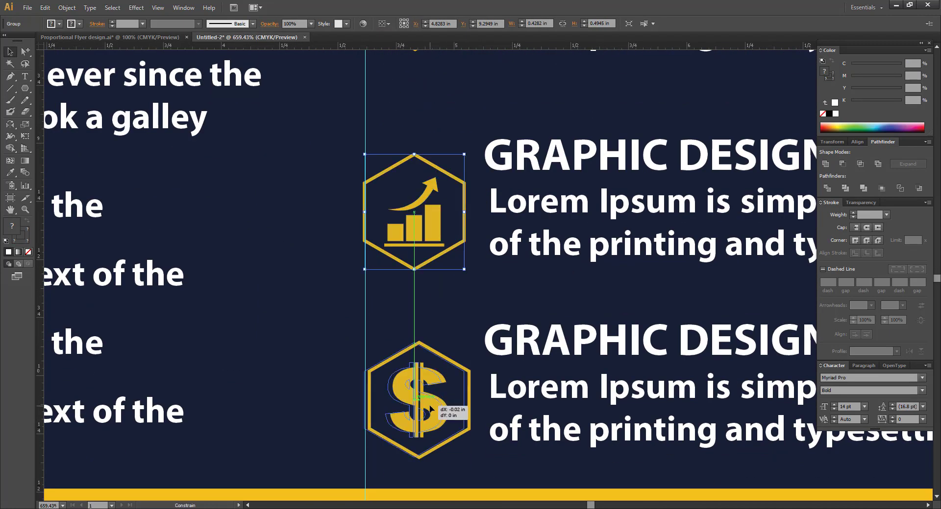
pyautogui.click(426, 317)
# Lower the top edge of the yellow footer band so it is about 0.75 in high
pyautogui.hotkey('ctrl', '1')
pyautogui.moveTo(355, 281); pyautogui.dragTo(637, 507)
pyautogui.moveTo(621, 356); pyautogui.dragTo(489, 298)
pyautogui.click(368, 266)
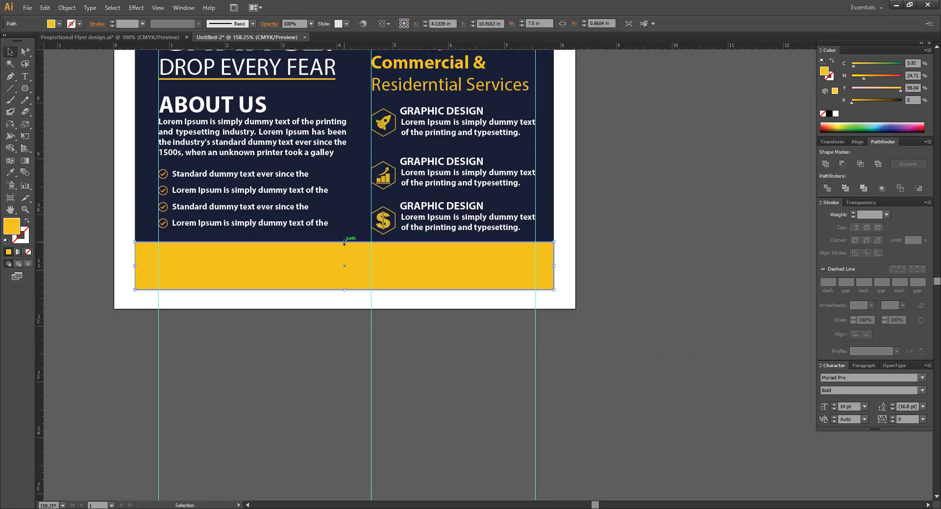
pyautogui.moveTo(344, 242); pyautogui.dragTo(344, 248)
pyautogui.click(677, 294)
# Cut the QR code from the pasteboard above the flyer
pyautogui.moveTo(666, 319); pyautogui.dragTo(684, 401)
pyautogui.moveTo(598, 281); pyautogui.dragTo(564, 391)
pyautogui.moveTo(563, 246); pyautogui.dragTo(571, 387)
pyautogui.moveTo(541, 168); pyautogui.dragTo(559, 385)
pyautogui.moveTo(288, 215); pyautogui.dragTo(356, 271)
pyautogui.press('Delete')
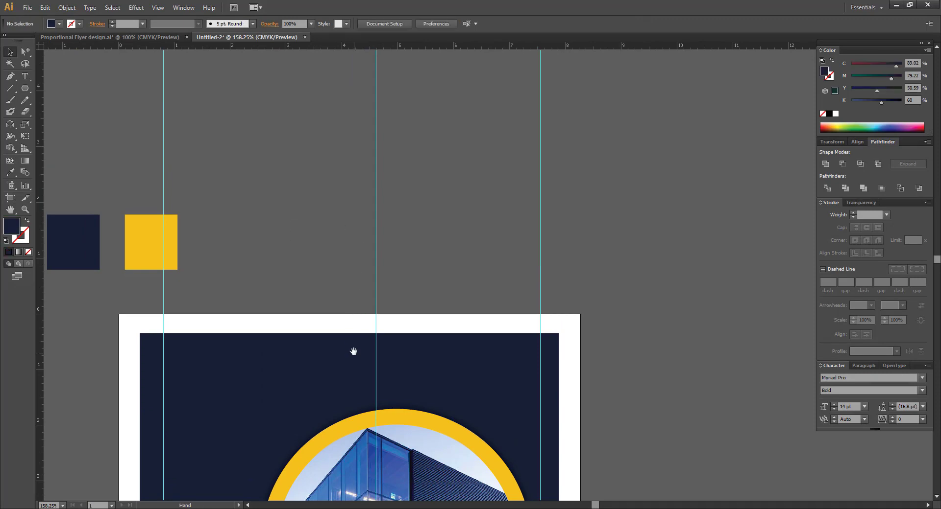
# Paste the QR code and position it near the left end of the yellow footer band
pyautogui.moveTo(354, 352); pyautogui.dragTo(370, 92)
pyautogui.moveTo(299, 427); pyautogui.dragTo(370, 62)
pyautogui.moveTo(138, 265); pyautogui.dragTo(382, 355)
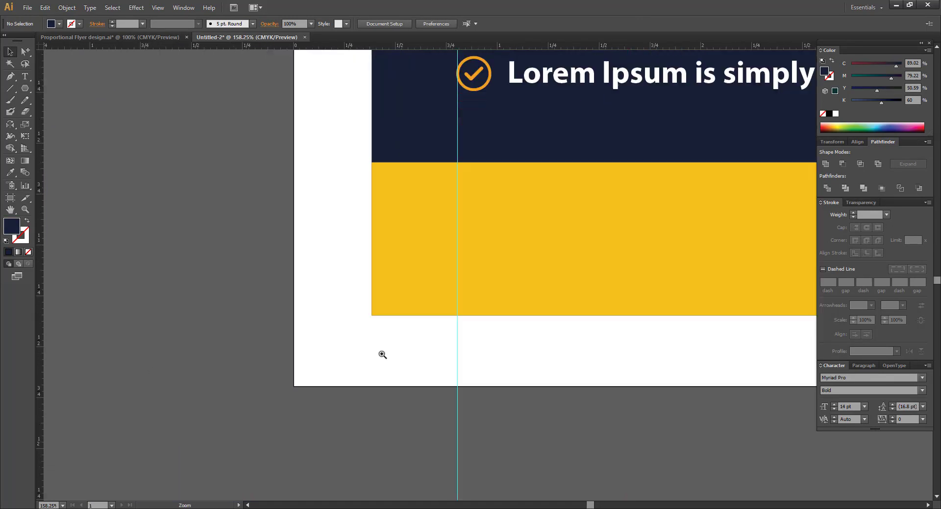
pyautogui.hotkey('ctrl', 'v')
pyautogui.moveTo(491, 333); pyautogui.dragTo(340, 360)
pyautogui.moveTo(384, 279); pyautogui.dragTo(375, 236)
pyautogui.click(434, 277)
# Add a vertical guide at the left edge of the logo's diamond symbol
pyautogui.hotkey('ctrl', '-')
pyautogui.hotkey('ctrl', '-')
pyautogui.hotkey('ctrl', '-')
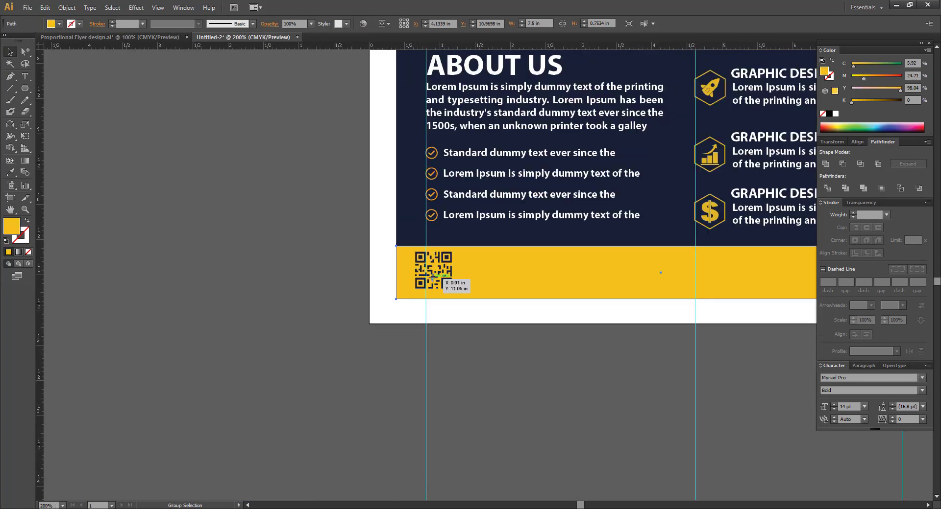
pyautogui.moveTo(437, 278); pyautogui.dragTo(341, 360)
pyautogui.moveTo(354, 192); pyautogui.dragTo(326, 452)
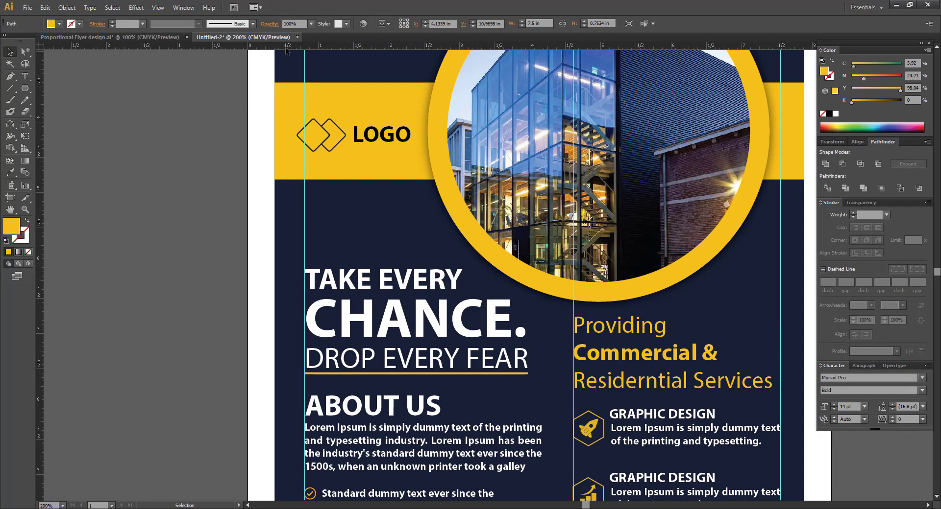
pyautogui.moveTo(286, 46); pyautogui.dragTo(297, 136)
pyautogui.moveTo(333, 431); pyautogui.dragTo(337, 88)
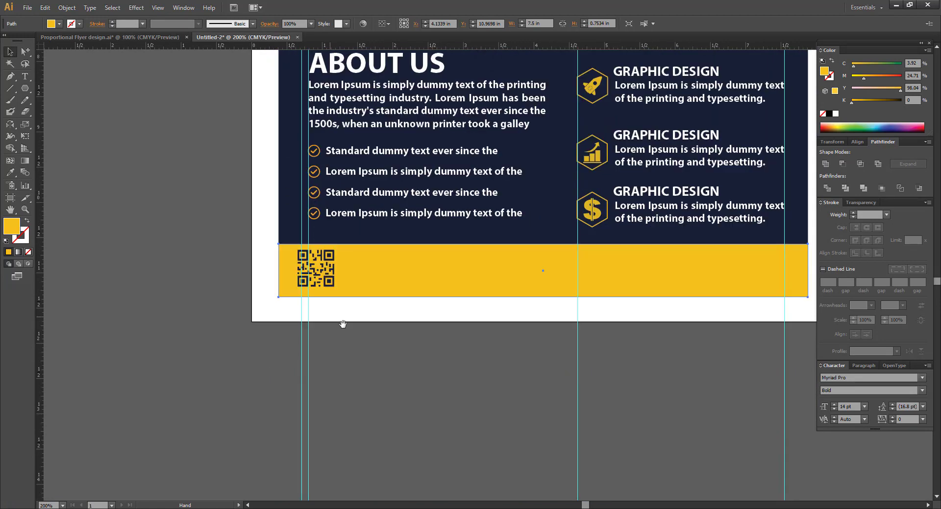
# Shift the QR code sideways so its left edge meets the guide under the logo
pyautogui.moveTo(254, 219); pyautogui.dragTo(417, 374)
pyautogui.moveTo(427, 342); pyautogui.dragTo(317, 454)
pyautogui.moveTo(361, 363); pyautogui.dragTo(375, 363)
pyautogui.keyDown('shift'); pyautogui.click(456, 349); pyautogui.keyUp('shift')
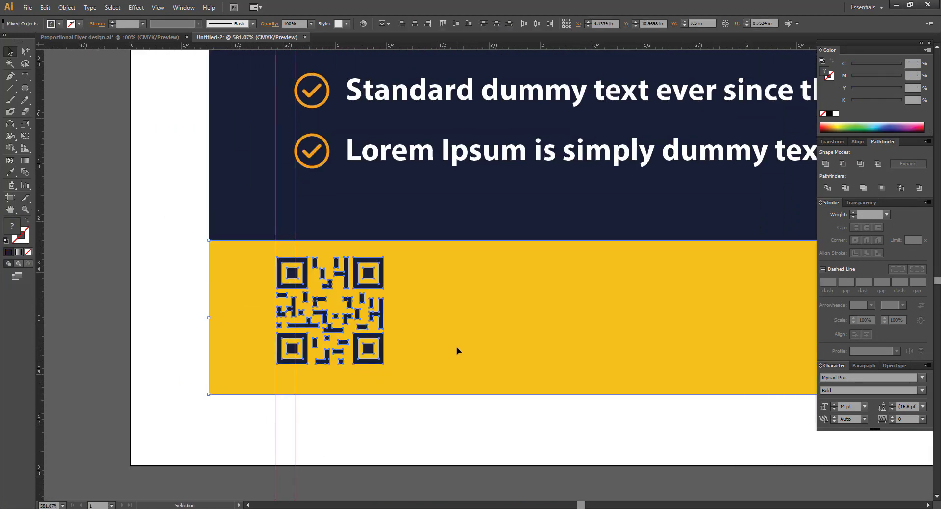
pyautogui.moveTo(451, 350); pyautogui.dragTo(407, 377)
pyautogui.moveTo(656, 396); pyautogui.dragTo(413, 424)
# Add the text "Contact NO:" to the yellow footer band and place it near the band's upper edge, before the services column
pyautogui.hotkey('ctrl', '-')
pyautogui.hotkey('ctrl', '-')
pyautogui.moveTo(448, 346); pyautogui.dragTo(286, 328)
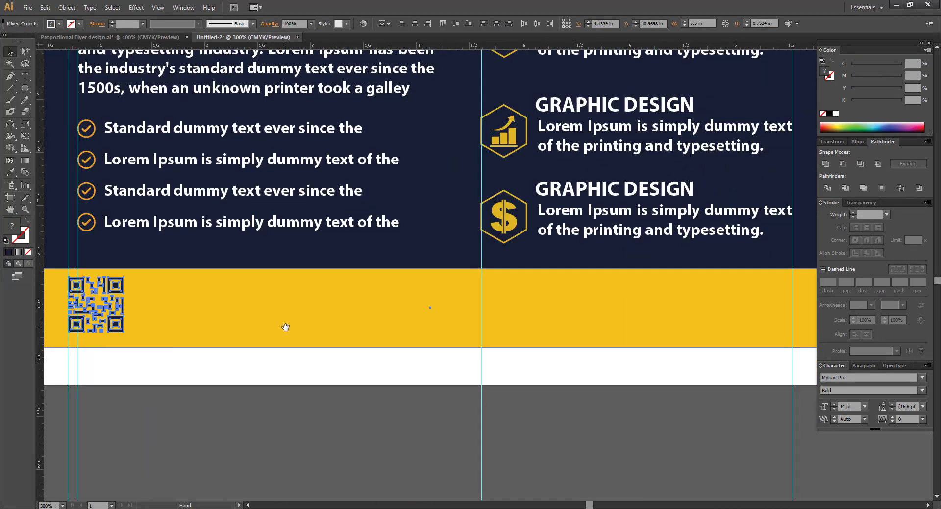
pyautogui.press('t')
pyautogui.click(363, 314)
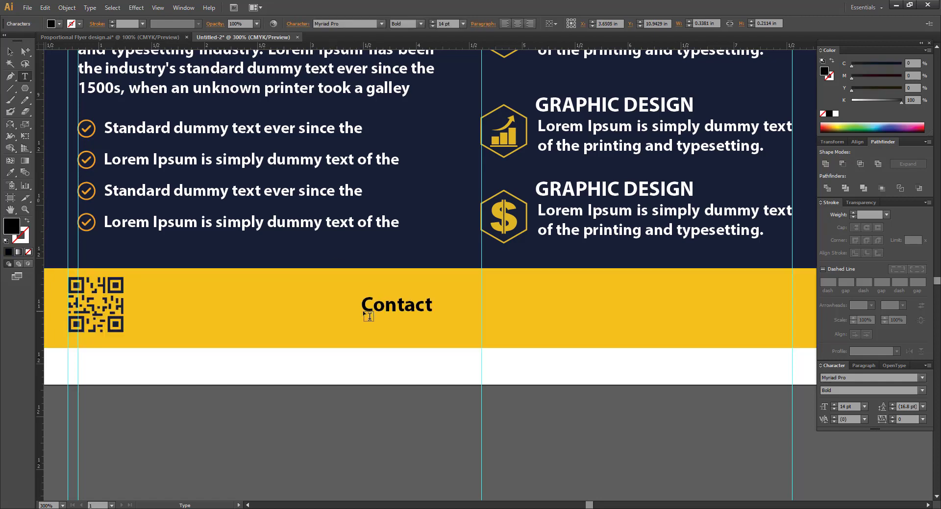
pyautogui.click(11, 51)
pyautogui.moveTo(491, 281); pyautogui.dragTo(289, 287)
pyautogui.moveTo(226, 317); pyautogui.dragTo(225, 306)
pyautogui.moveTo(260, 401); pyautogui.dragTo(258, 408)
pyautogui.click(303, 384)
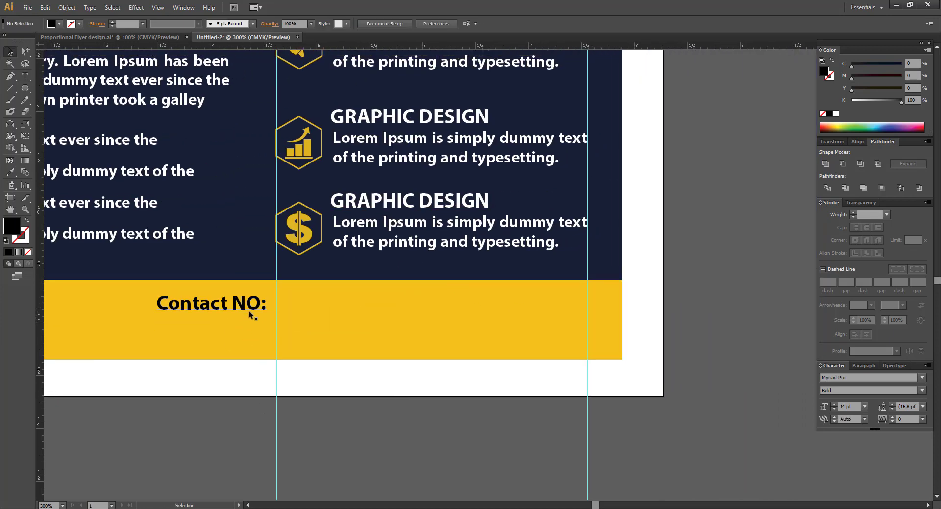
pyautogui.click(251, 310)
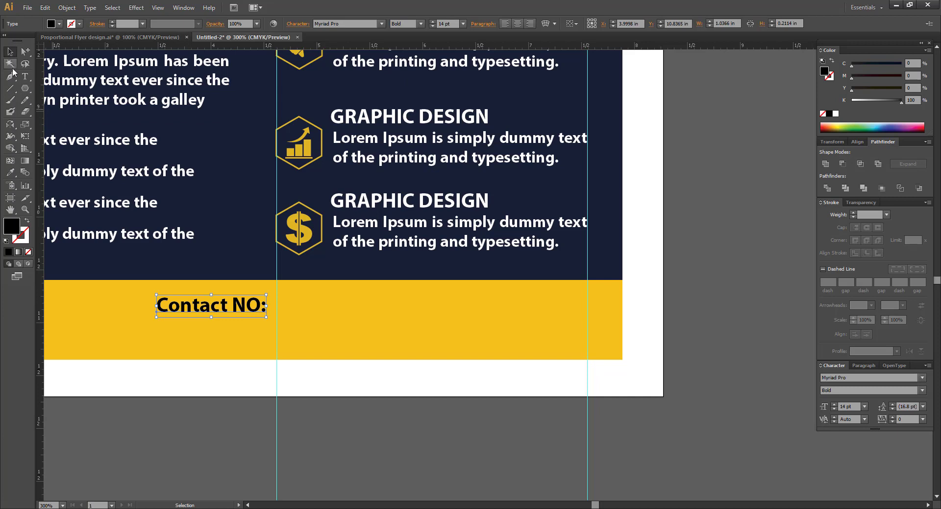
# Draw a horizontal line about 3.02 in long from the end of "Contact NO:" to the right guide
pyautogui.click(11, 88)
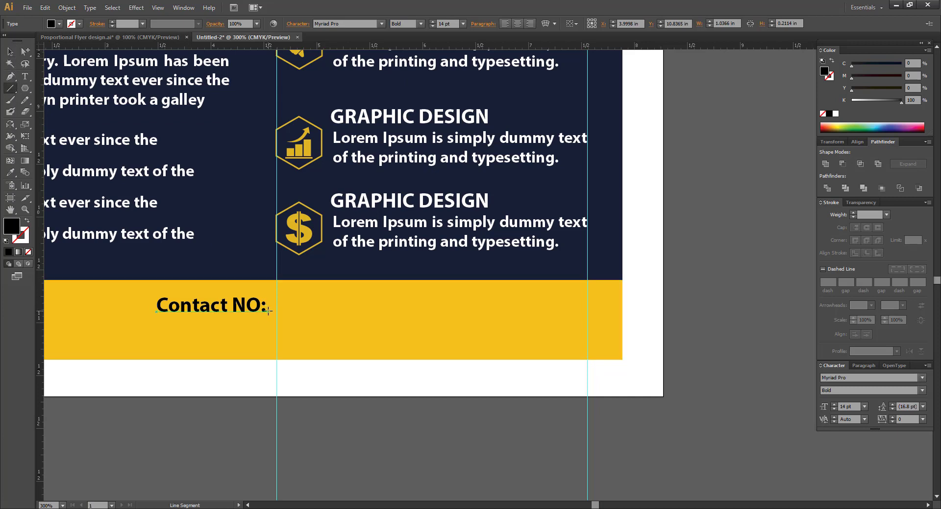
pyautogui.moveTo(268, 312); pyautogui.dragTo(588, 312)
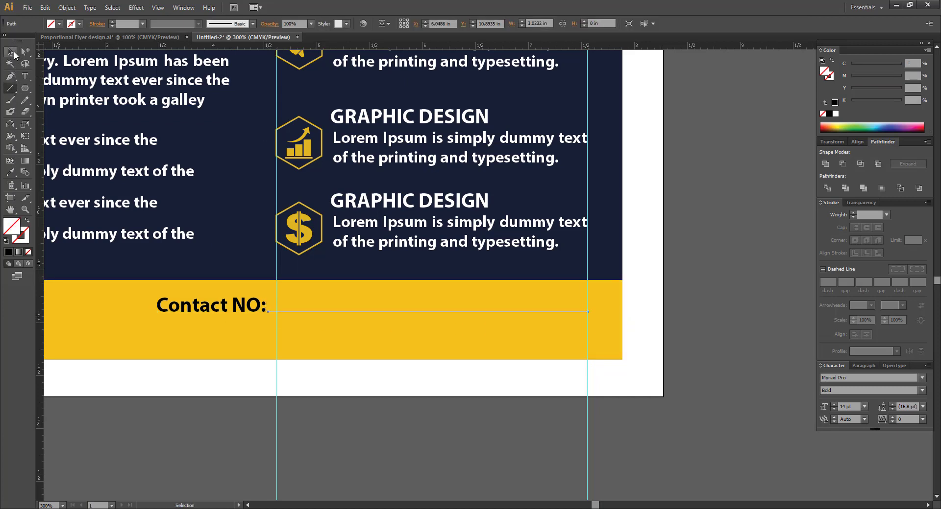
pyautogui.click(14, 53)
# Sample the navy background colour and apply it to the contact line as its stroke, with no fill
pyautogui.press('i')
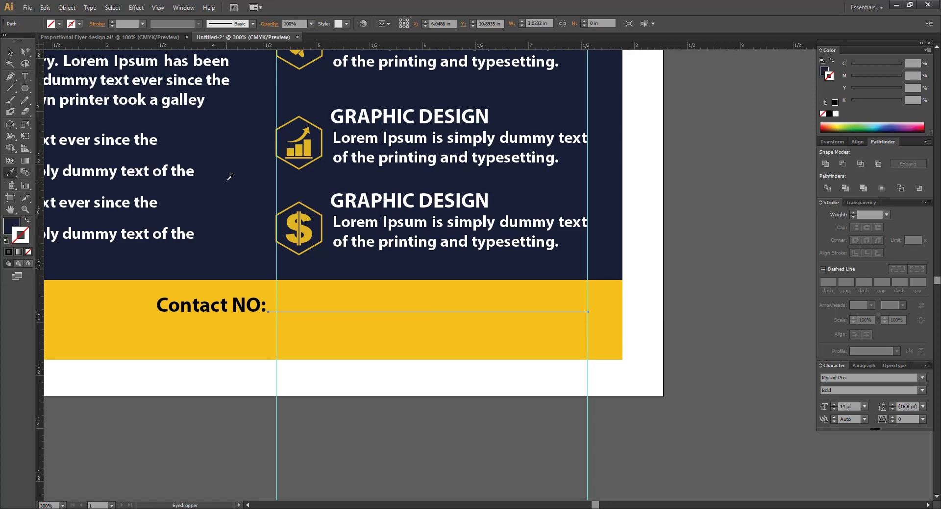
pyautogui.click(28, 222)
pyautogui.click(11, 53)
pyautogui.click(651, 295)
pyautogui.moveTo(595, 329); pyautogui.dragTo(627, 332)
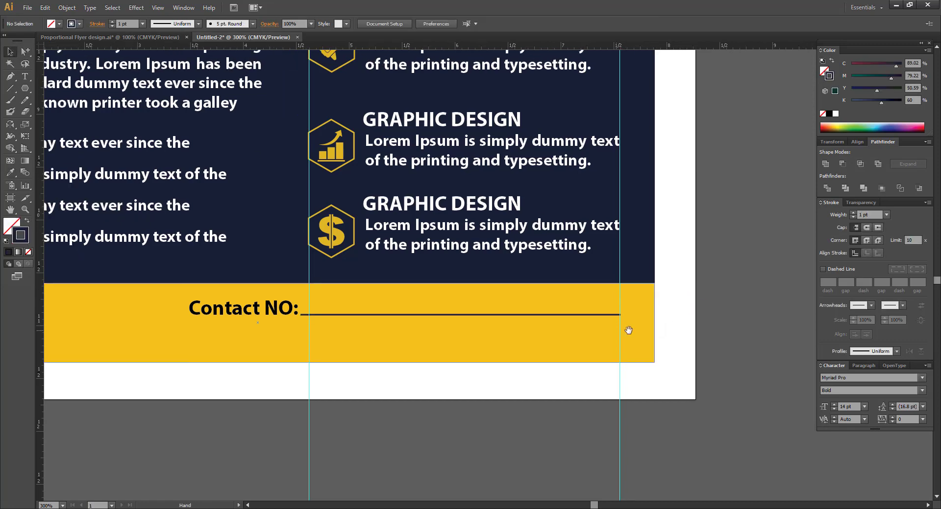
pyautogui.moveTo(462, 323); pyautogui.dragTo(471, 304)
pyautogui.moveTo(434, 339); pyautogui.dragTo(481, 342)
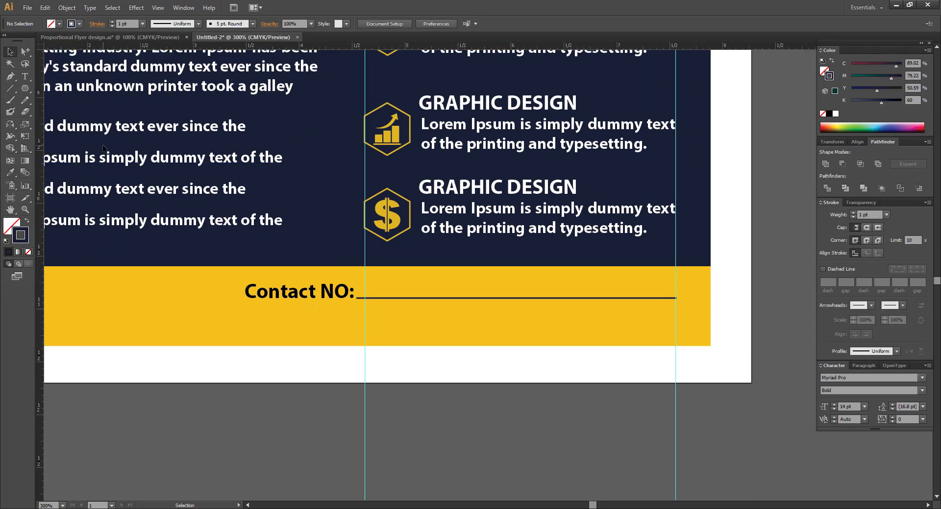
# Add a placeholder phone number as text below the "Contact NO:" line
pyautogui.click(24, 76)
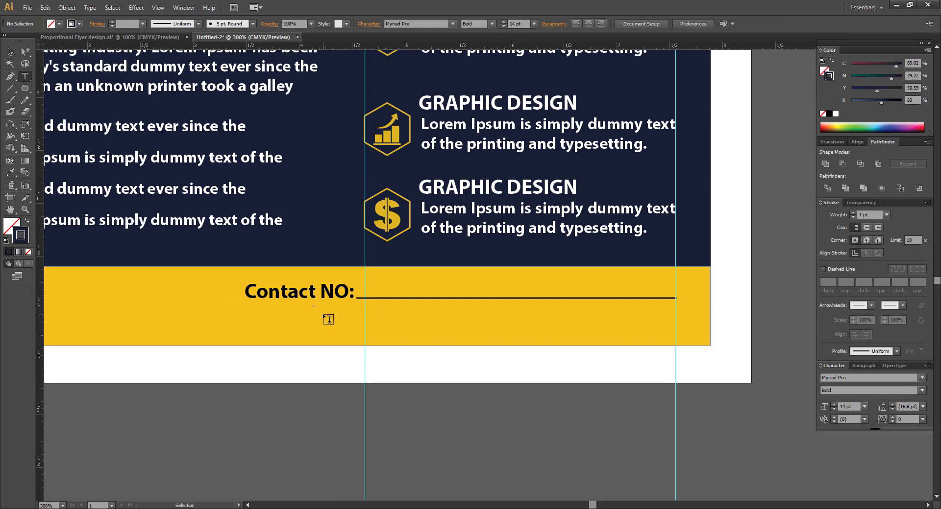
pyautogui.click(326, 322)
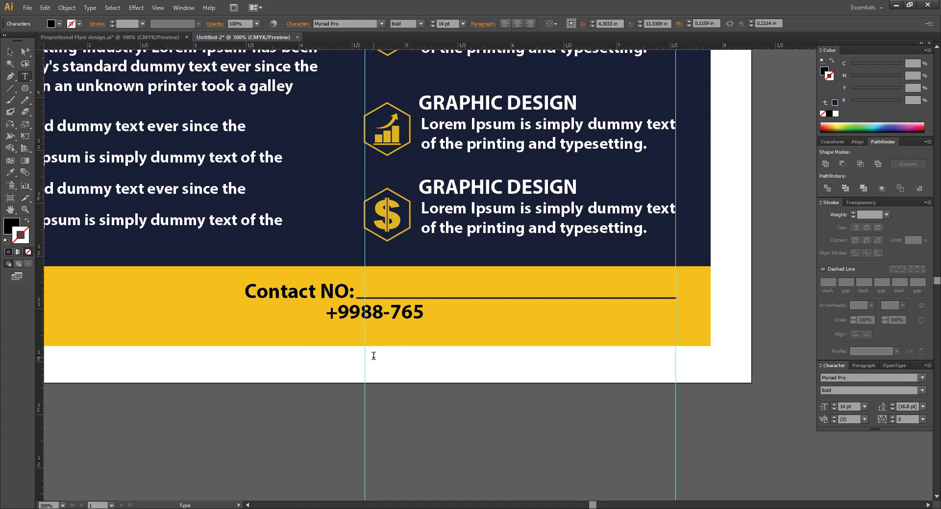
pyautogui.click(383, 311)
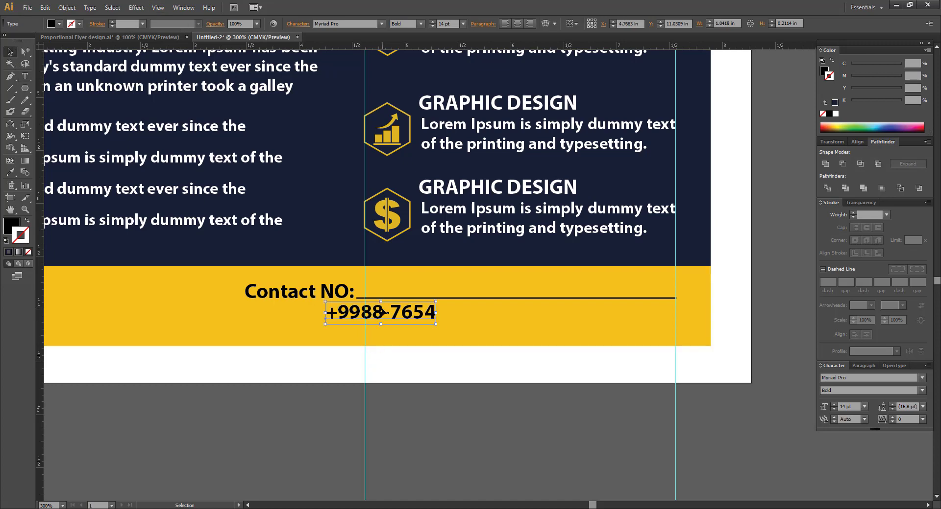
# Change the phone number's font style to Regular, keeping Myriad Pro
pyautogui.click(381, 24)
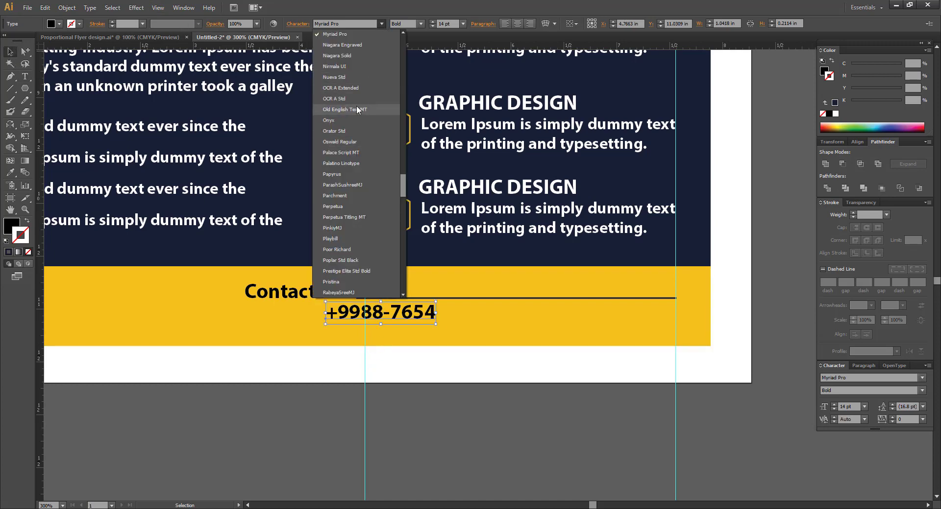
pyautogui.click(417, 24)
pyautogui.click(422, 115)
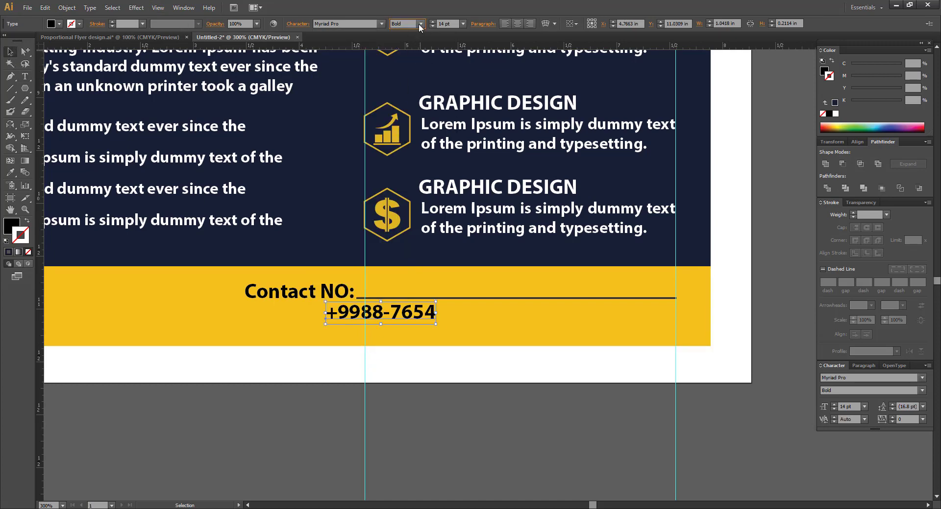
pyautogui.click(420, 25)
pyautogui.click(414, 78)
pyautogui.click(336, 357)
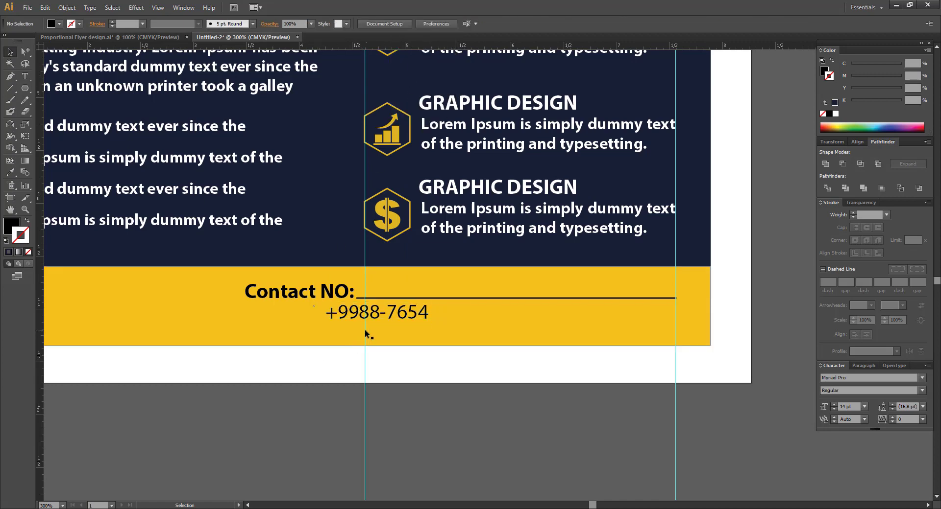
# Nudge the phone number slightly down and duplicate it horizontally to the right of the original
pyautogui.moveTo(373, 316); pyautogui.dragTo(372, 322)
pyautogui.click(386, 360)
pyautogui.moveTo(414, 350); pyautogui.dragTo(492, 337)
pyautogui.click(328, 337)
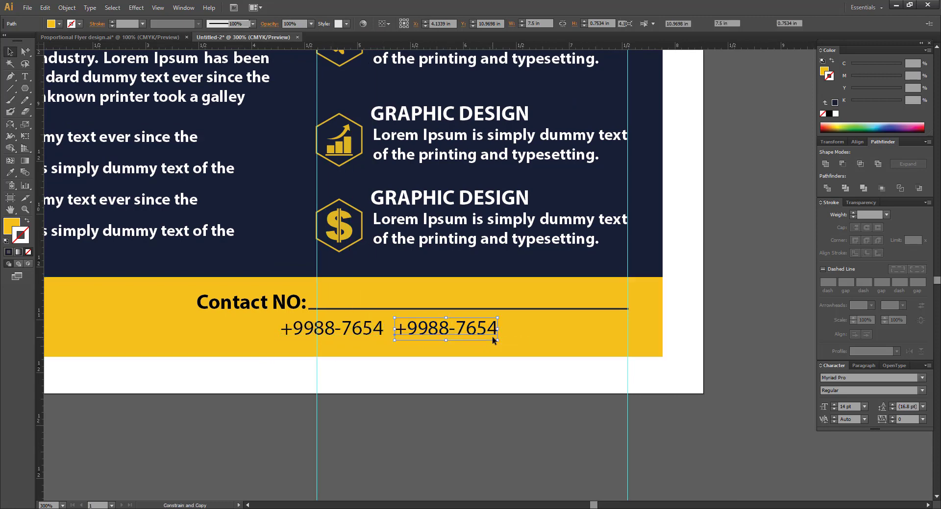
pyautogui.doubleClick(443, 332)
pyautogui.hotkey('ctrl', 'a')
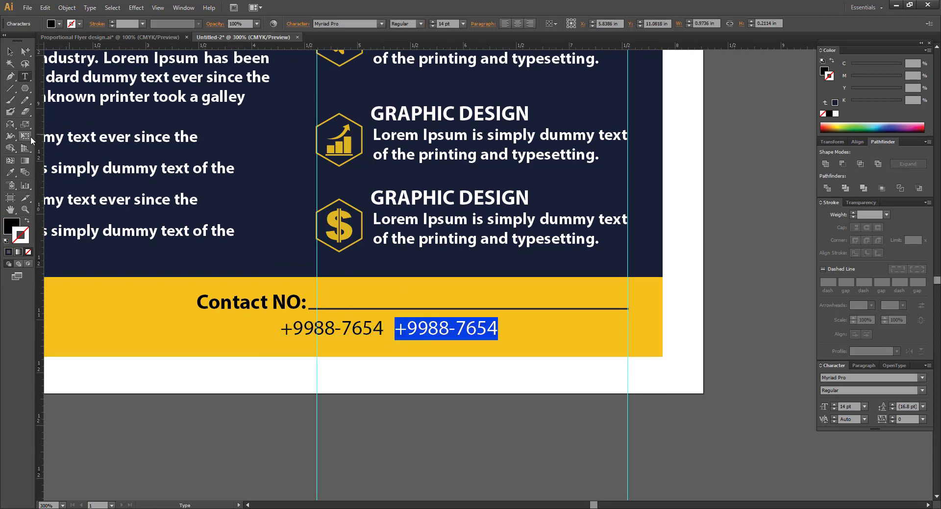
pyautogui.press('Escape')
pyautogui.click(424, 333)
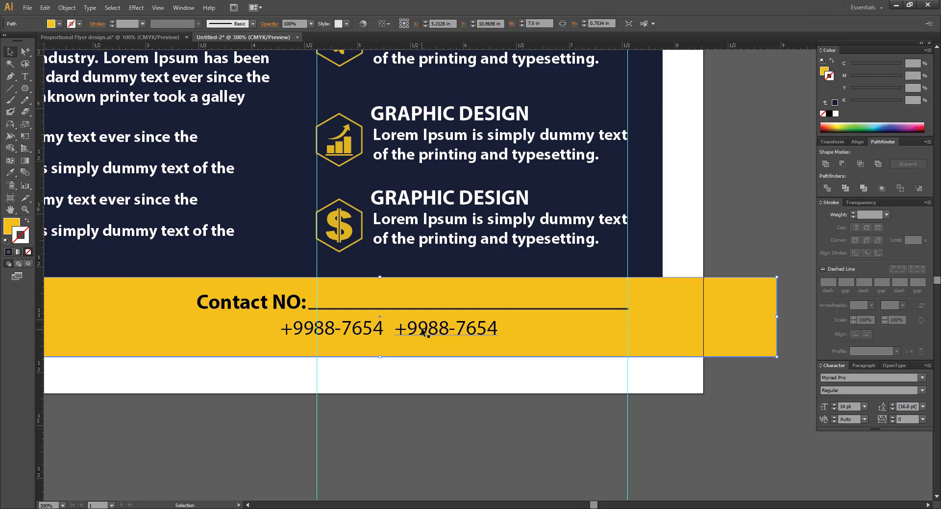
pyautogui.hotkey('ctrl', 'z')
# Undo the phone number's first copy and duplicate it twice to the right of the original at equal spacing
pyautogui.hotkey('ctrl', 'z')
pyautogui.keyDown('alt'); pyautogui.moveTo(370, 334); pyautogui.dragTo(487, 334); pyautogui.keyUp('alt')
pyautogui.hotkey('ctrl', 'd')
pyautogui.click(483, 361)
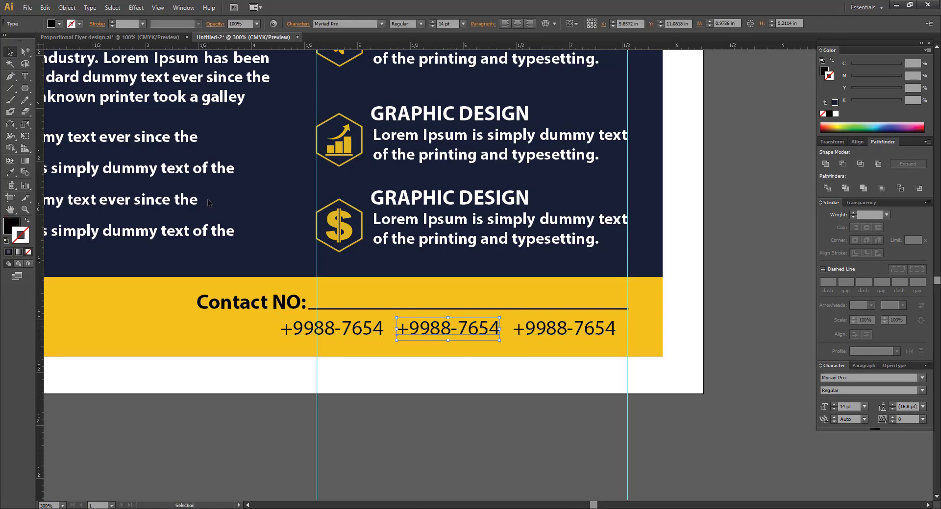
# Replace the middle phone number in the footer with a placeholder e-mail address
pyautogui.press('t')
pyautogui.tripleClick(441, 332)
pyautogui.write('your@mail.com')
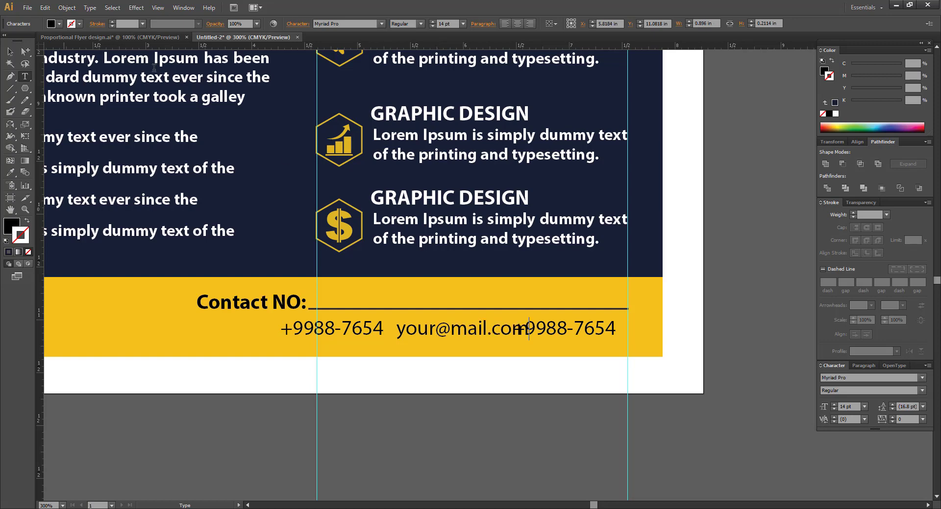
pyautogui.click(10, 51)
pyautogui.moveTo(567, 332); pyautogui.dragTo(597, 335)
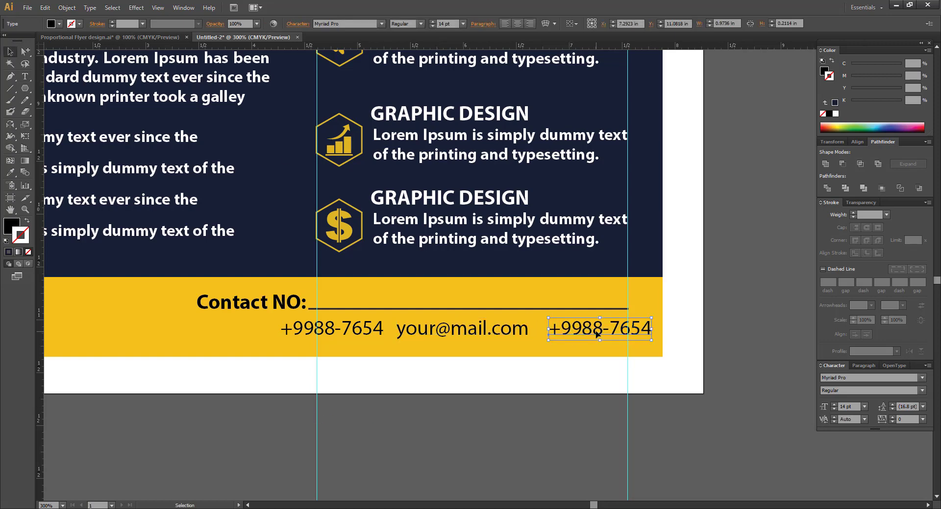
pyautogui.doubleClick(595, 331)
pyautogui.hotkey('ctrl', 'a')
pyautogui.write('you')
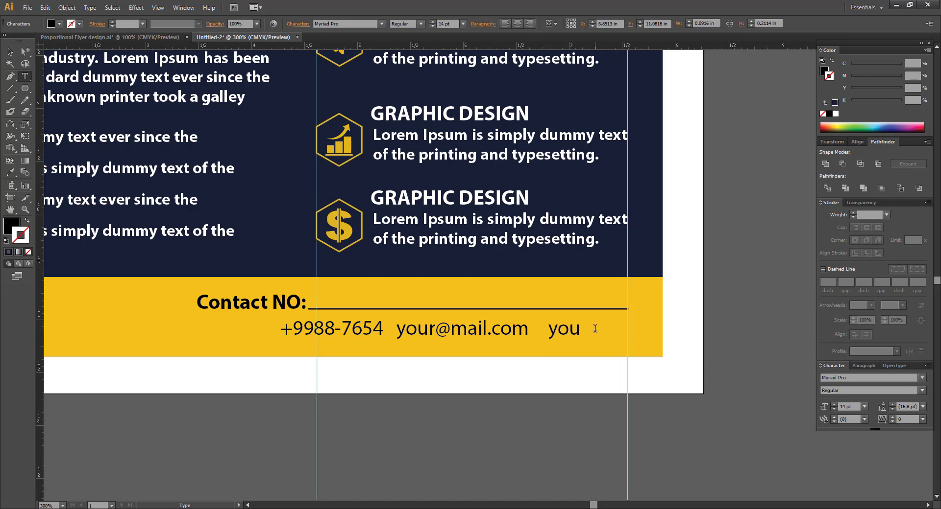
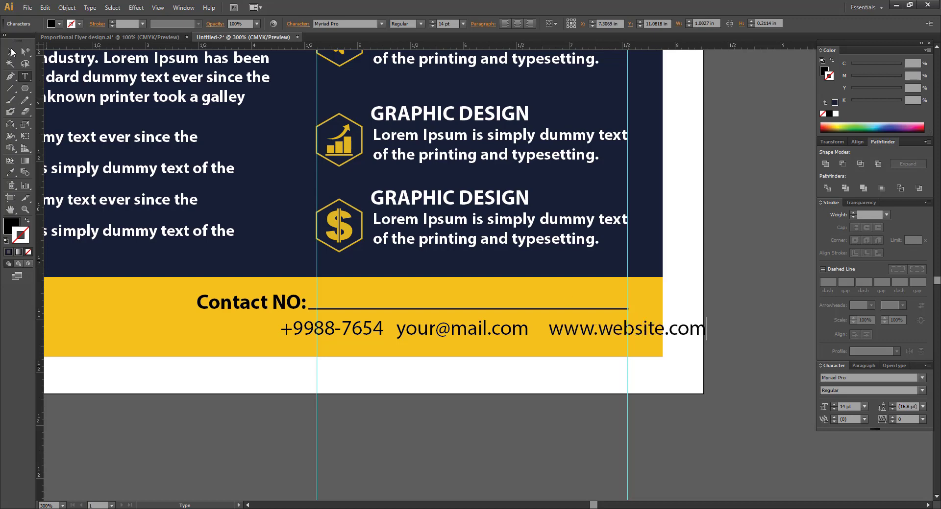
pyautogui.click(11, 52)
pyautogui.click(266, 391)
pyautogui.moveTo(274, 325); pyautogui.dragTo(428, 347)
pyautogui.hotkey('ctrl', 'z')
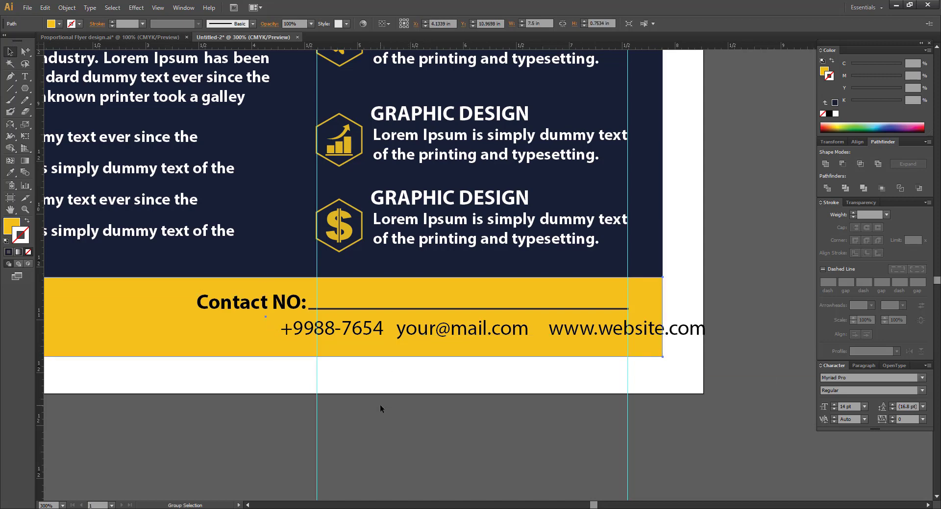
# Move the phone number, e-mail and website texts left together so the website ends at the right margin guide
pyautogui.click(380, 405)
pyautogui.click(699, 336)
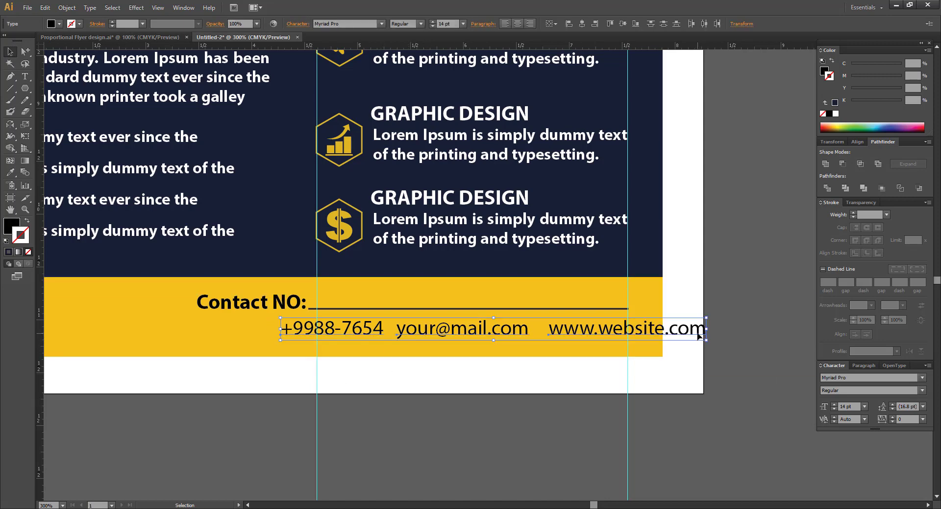
pyautogui.moveTo(698, 336); pyautogui.dragTo(622, 336)
pyautogui.click(612, 376)
# Move the "Contact NO:" label left along its row so it starts well before the phone number
pyautogui.moveTo(508, 399); pyautogui.dragTo(459, 399)
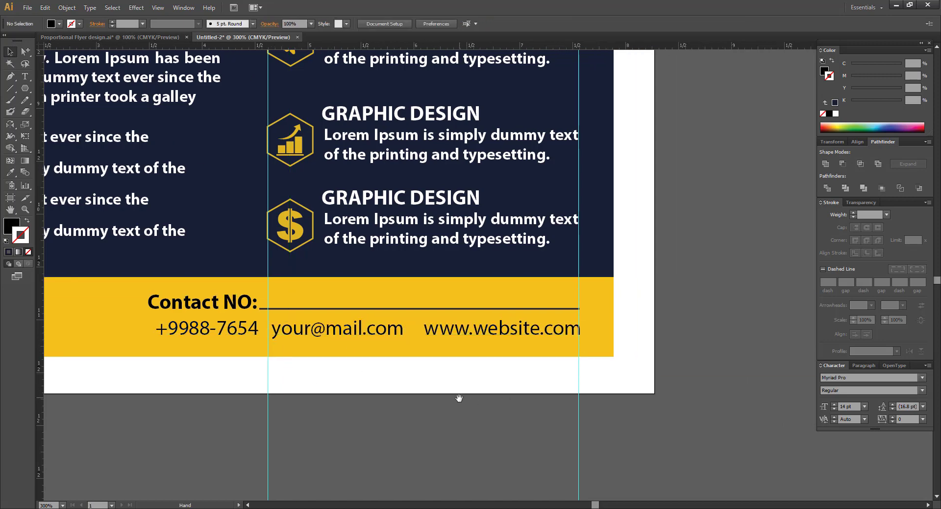
pyautogui.moveTo(220, 282); pyautogui.dragTo(144, 305)
pyautogui.moveTo(204, 382); pyautogui.dragTo(272, 402)
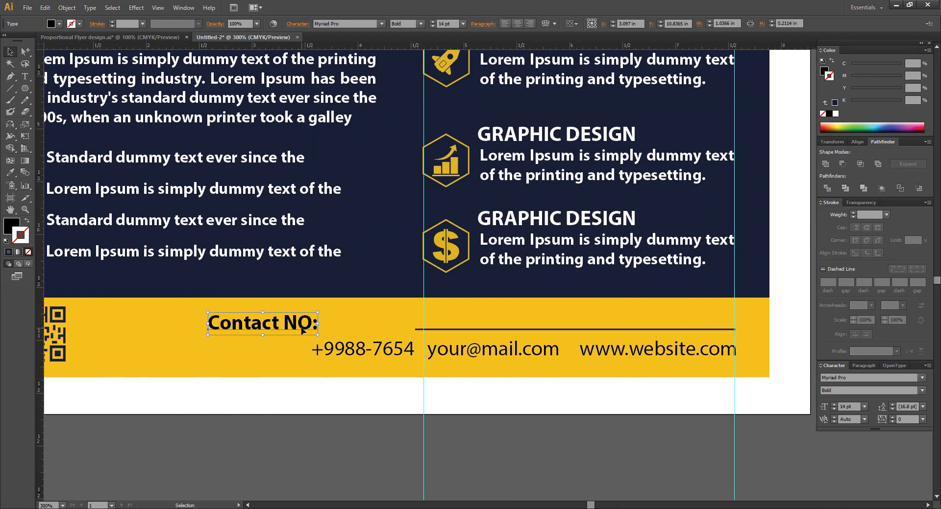
pyautogui.moveTo(316, 321); pyautogui.dragTo(333, 319)
pyautogui.click(414, 332)
pyautogui.moveTo(414, 332); pyautogui.dragTo(331, 329)
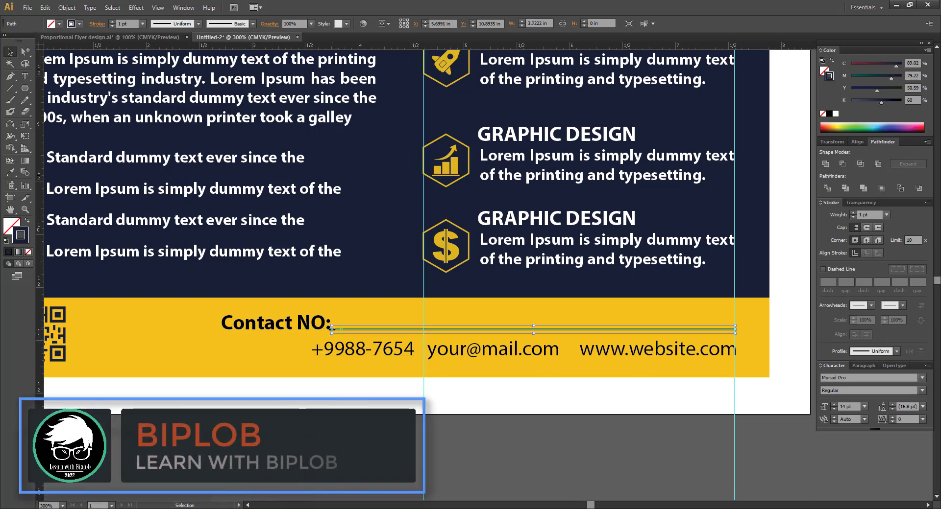
pyautogui.click(327, 394)
pyautogui.moveTo(328, 395); pyautogui.dragTo(309, 370)
pyautogui.hotkey('ctrl', 'z')
pyautogui.hotkey('ctrl', 'z')
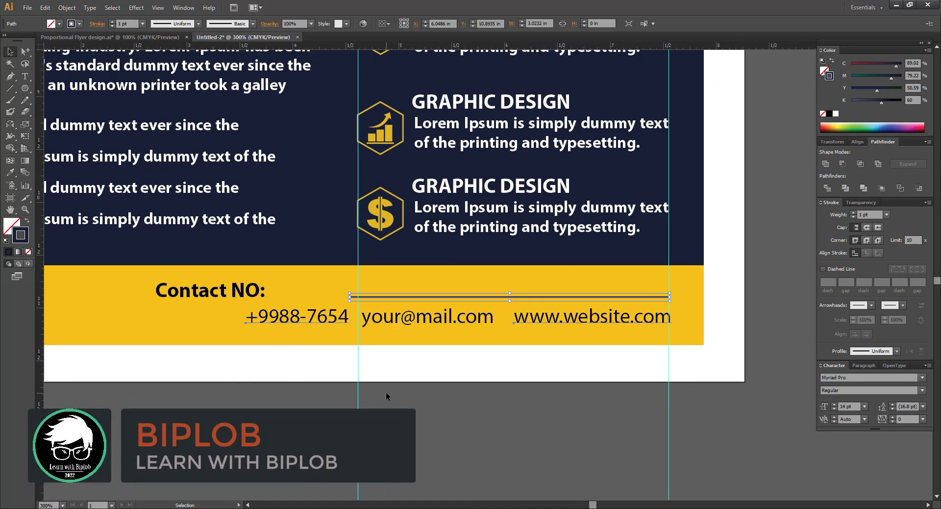
# Extend the navy contact line leftward until it nearly meets the end of the "Contact NO:" label
pyautogui.click(386, 392)
pyautogui.click(370, 296)
pyautogui.moveTo(349, 298); pyautogui.dragTo(269, 301)
pyautogui.click(383, 407)
pyautogui.moveTo(421, 321); pyautogui.dragTo(398, 278)
pyautogui.click(401, 380)
# Align the phone number, e-mail and website texts with each other by their vertical centres
pyautogui.click(381, 293)
pyautogui.keyDown('shift'); pyautogui.click(300, 292); pyautogui.keyUp('shift')
pyautogui.keyDown('shift'); pyautogui.click(578, 293); pyautogui.keyUp('shift')
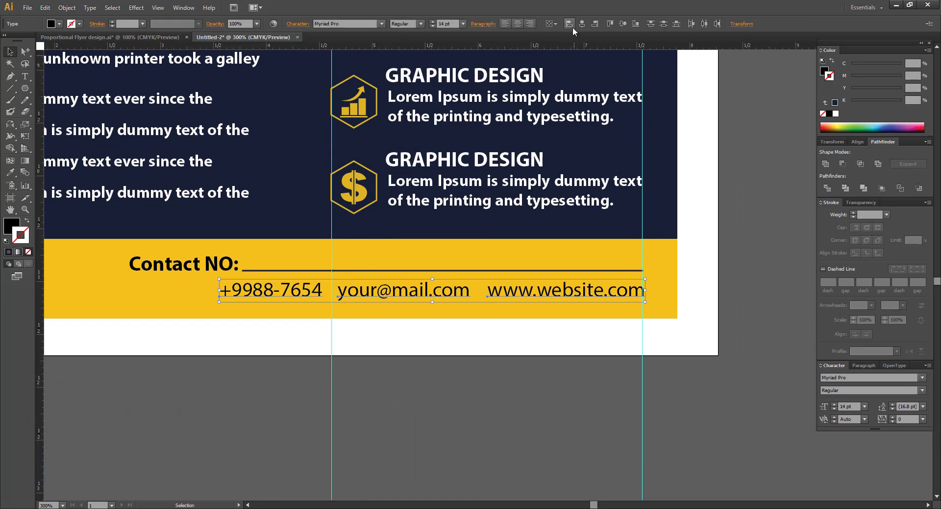
pyautogui.click(621, 24)
pyautogui.click(449, 345)
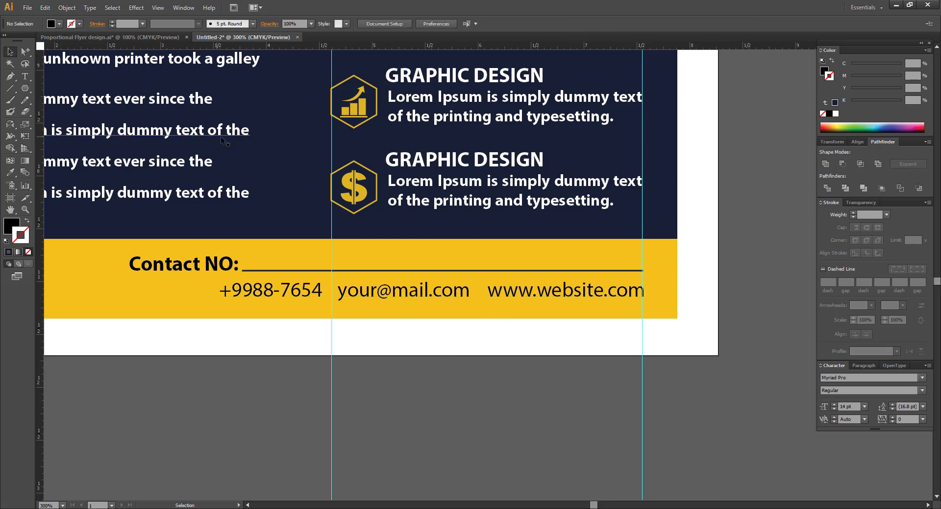
# Draw a vertical divider about 0.17 in tall between the phone number and e-mail, with a 1 pt navy stroke
pyautogui.click(14, 86)
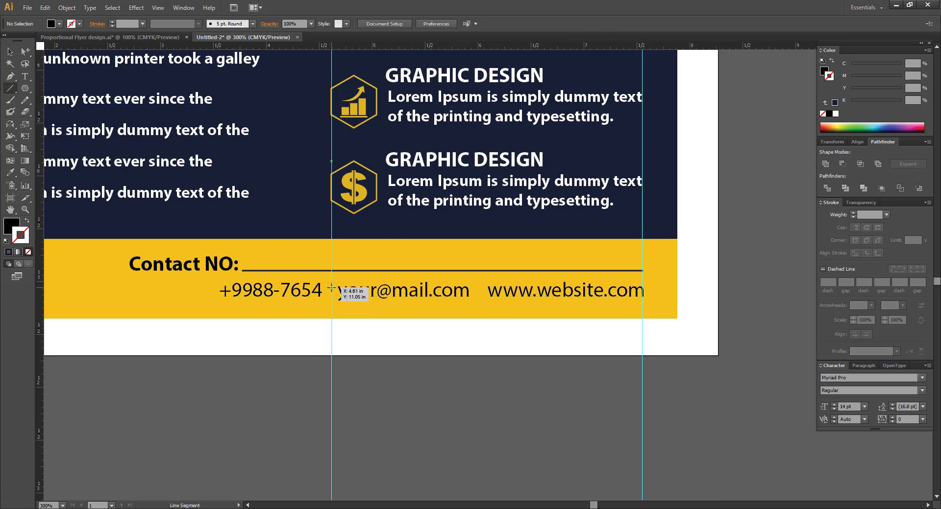
pyautogui.moveTo(331, 288); pyautogui.dragTo(332, 299)
pyautogui.press('v')
pyautogui.click(373, 321)
pyautogui.moveTo(282, 243); pyautogui.dragTo(370, 316)
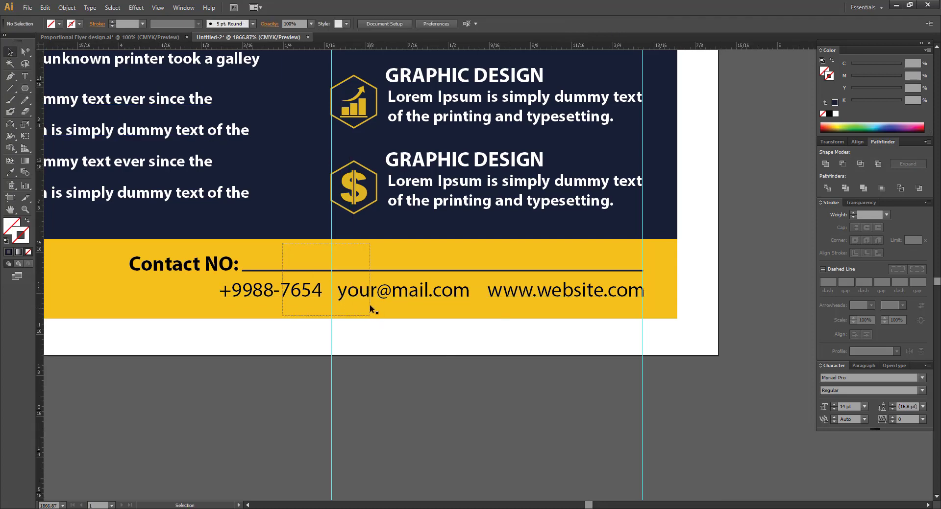
pyautogui.click(524, 297)
pyautogui.click(886, 214)
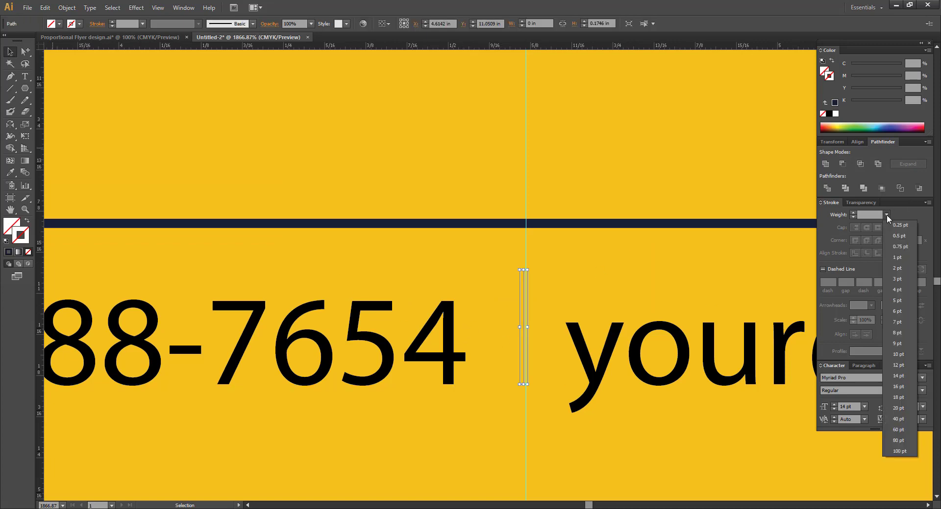
pyautogui.click(896, 264)
# Nudge the e-mail text slightly up and shorten the divider beside it to about 0.14 in
pyautogui.click(585, 313)
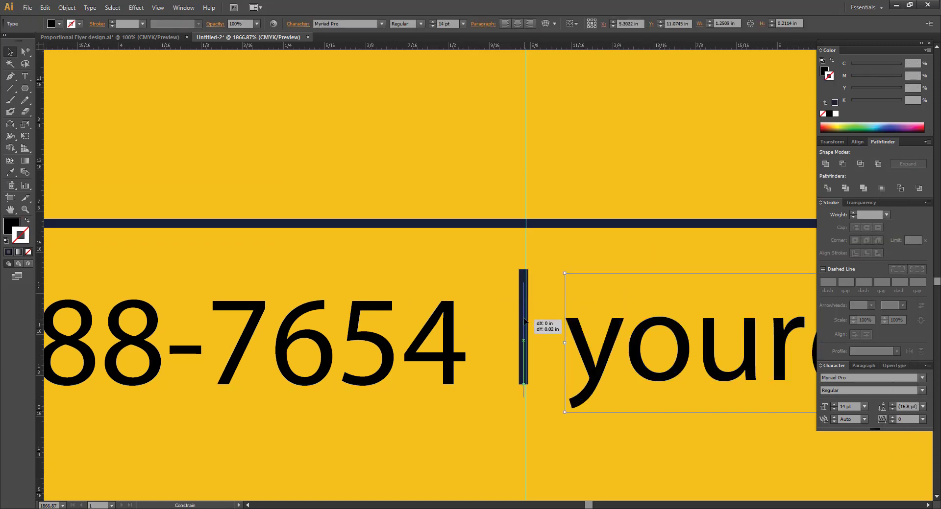
pyautogui.click(552, 299)
pyautogui.moveTo(552, 300); pyautogui.dragTo(214, 293)
pyautogui.hotkey('ctrl', '-')
pyautogui.hotkey('ctrl', '-')
pyautogui.hotkey('ctrl', '-')
pyautogui.hotkey('ctrl', '-')
pyautogui.moveTo(323, 301); pyautogui.dragTo(268, 310)
pyautogui.click(258, 305)
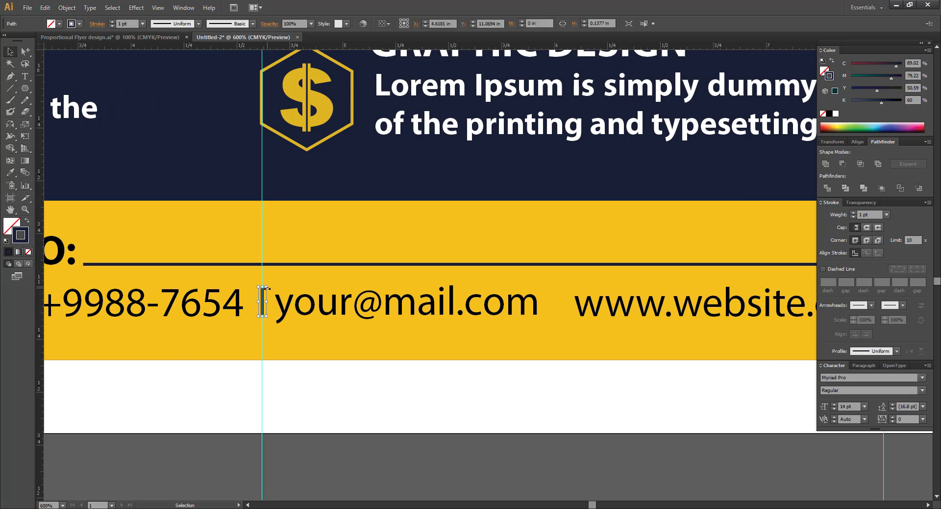
# Lengthen the divider to about 0.17 in and centre it in the gap between the phone number and e-mail
pyautogui.moveTo(220, 253); pyautogui.dragTo(341, 369)
pyautogui.moveTo(426, 276)
pyautogui.mouseDown()
pyautogui.moveTo(399, 282)
pyautogui.moveTo(417, 284)
pyautogui.mouseUp()
pyautogui.click(402, 198)
pyautogui.click(414, 197)
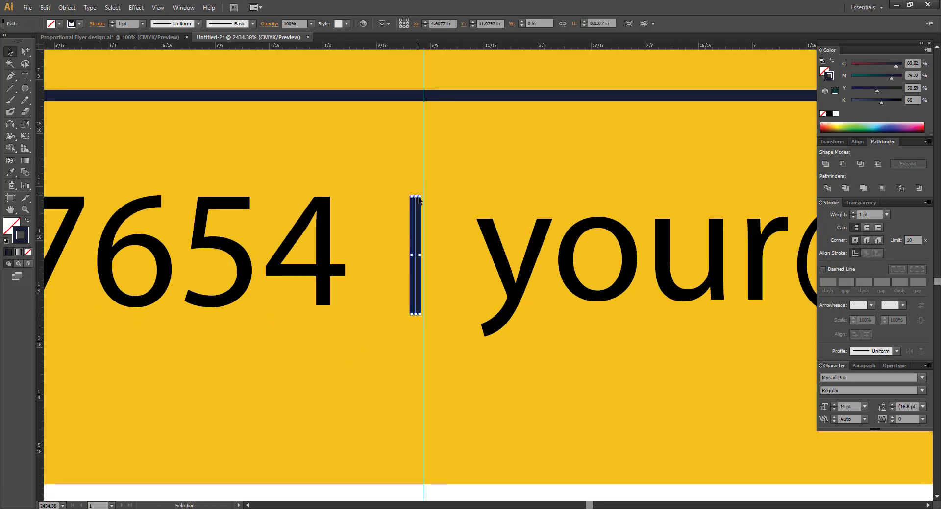
pyautogui.moveTo(414, 198); pyautogui.dragTo(415, 165)
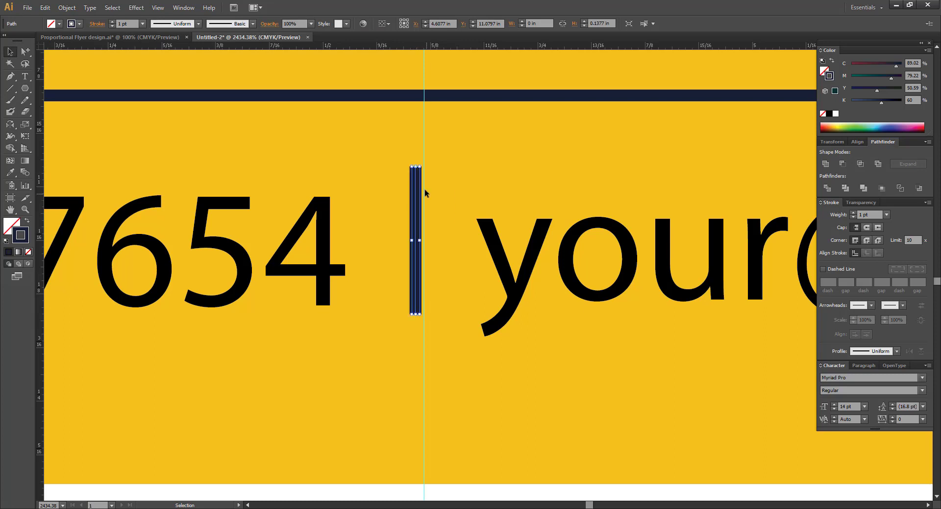
pyautogui.moveTo(417, 267)
pyautogui.mouseDown()
pyautogui.moveTo(418, 296)
pyautogui.moveTo(415, 272)
pyautogui.mouseUp()
# Duplicate the divider horizontally into the gap between the e-mail and the website text
pyautogui.hotkey('ctrl', '-')
pyautogui.hotkey('ctrl', '-')
pyautogui.hotkey('ctrl', '-')
pyautogui.hotkey('ctrl', '-')
pyautogui.hotkey('ctrl', '-')
pyautogui.hotkey('ctrl', '-')
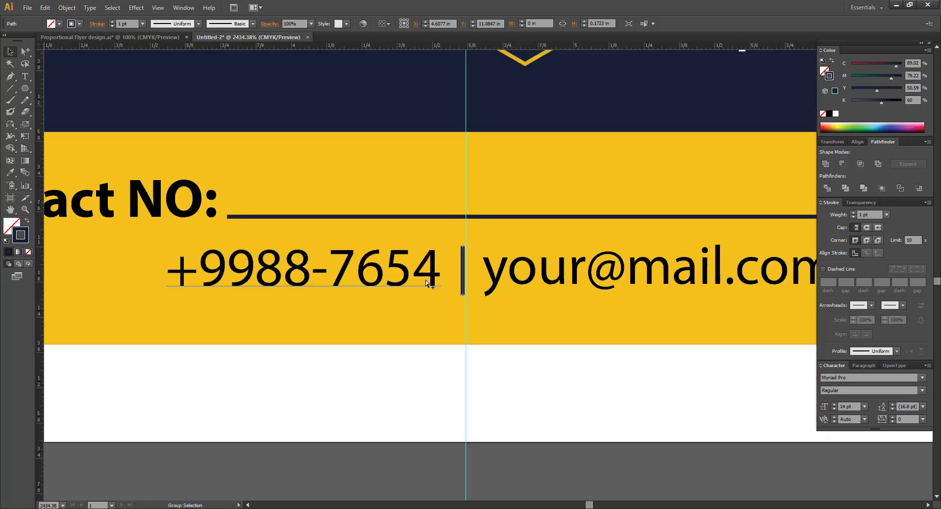
pyautogui.moveTo(589, 275); pyautogui.dragTo(269, 296)
pyautogui.moveTo(160, 297); pyautogui.dragTo(356, 302)
pyautogui.click(400, 362)
pyautogui.hotkey('ctrl', '-')
pyautogui.hotkey('ctrl', '-')
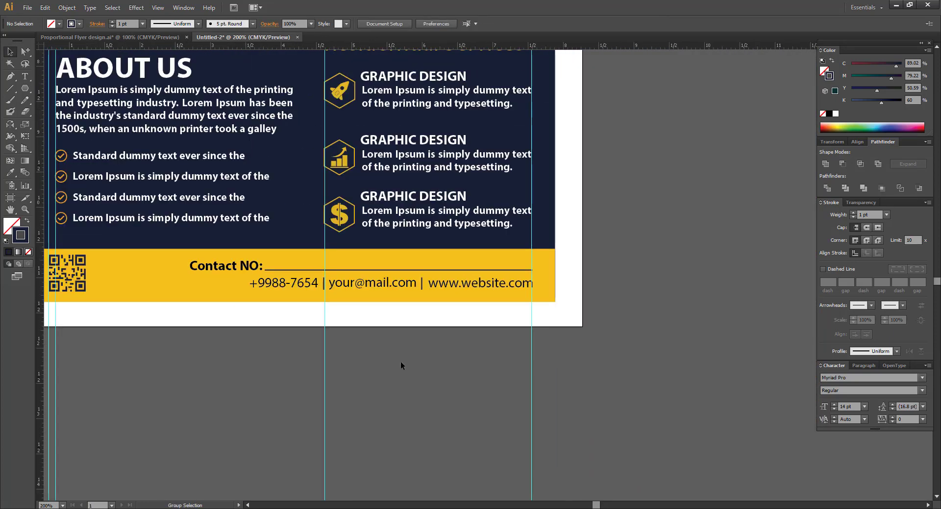
# Unlock the guides and delete all the vertical guides from the flyer
pyautogui.moveTo(197, 228); pyautogui.dragTo(575, 333)
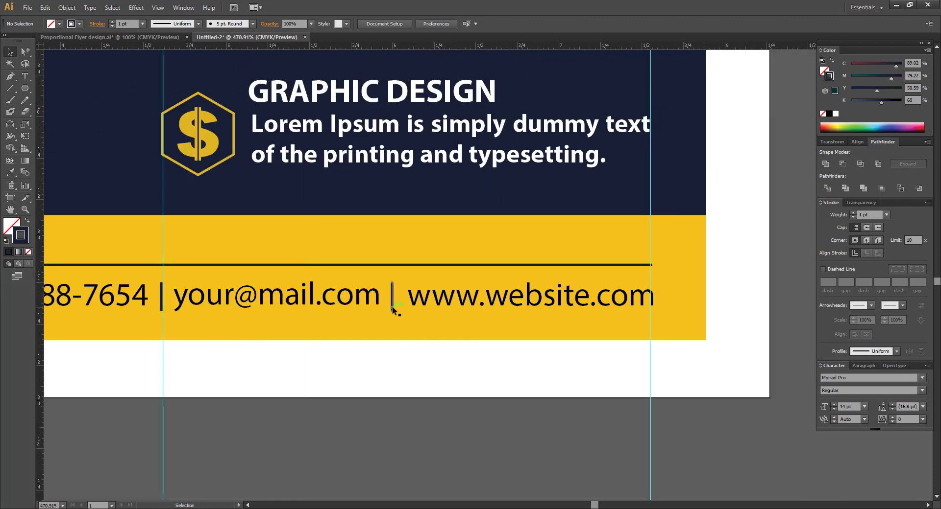
pyautogui.hotkey('ctrl', '-')
pyautogui.hotkey('ctrl', '-')
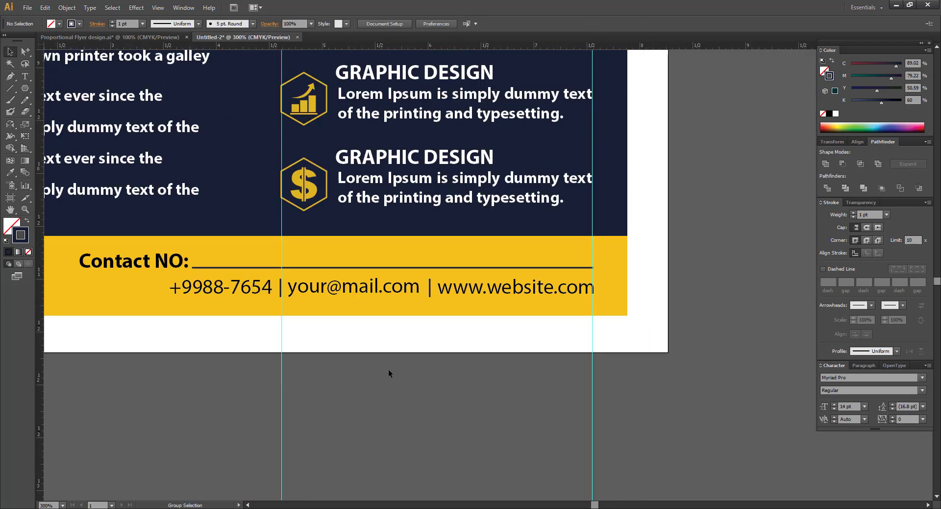
pyautogui.hotkey('ctrl', '1')
pyautogui.moveTo(390, 295); pyautogui.dragTo(348, 287)
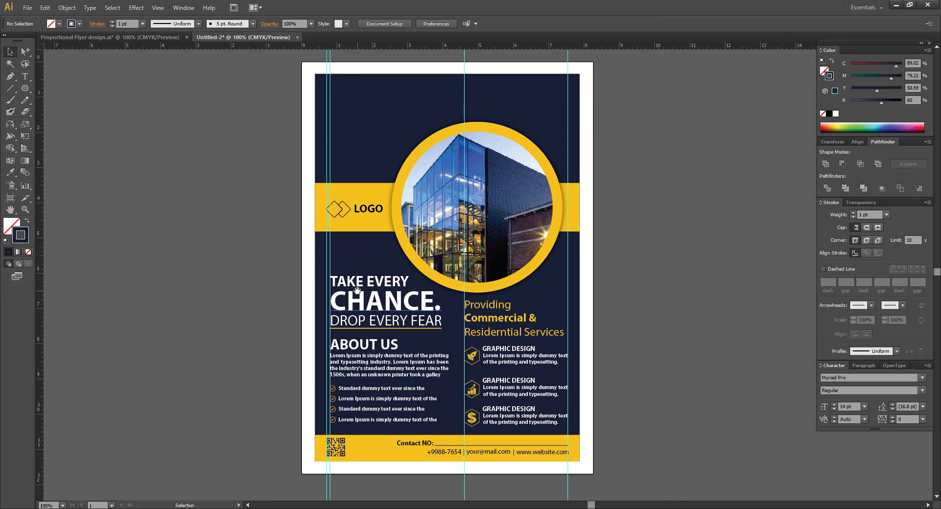
pyautogui.rightClick(663, 255)
pyautogui.click(679, 345)
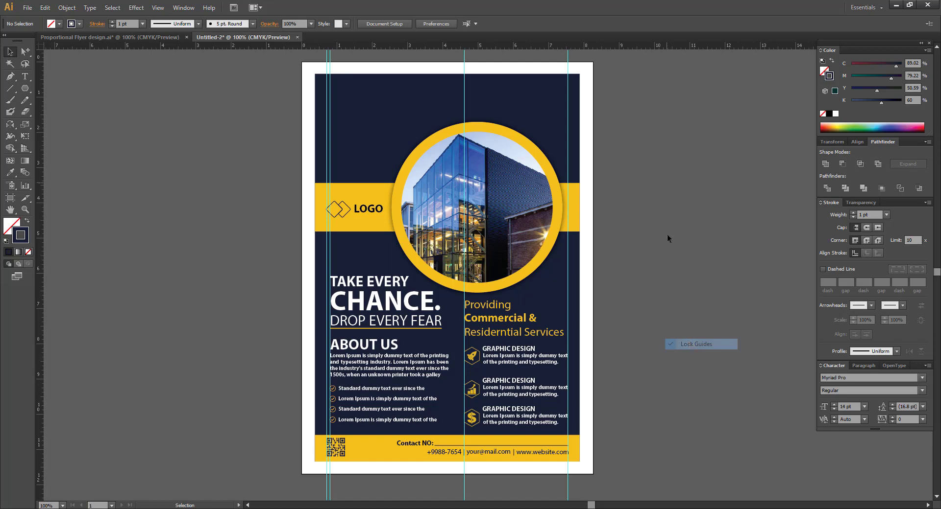
pyautogui.moveTo(319, 485); pyautogui.dragTo(320, 420)
pyautogui.moveTo(320, 420); pyautogui.dragTo(601, 480)
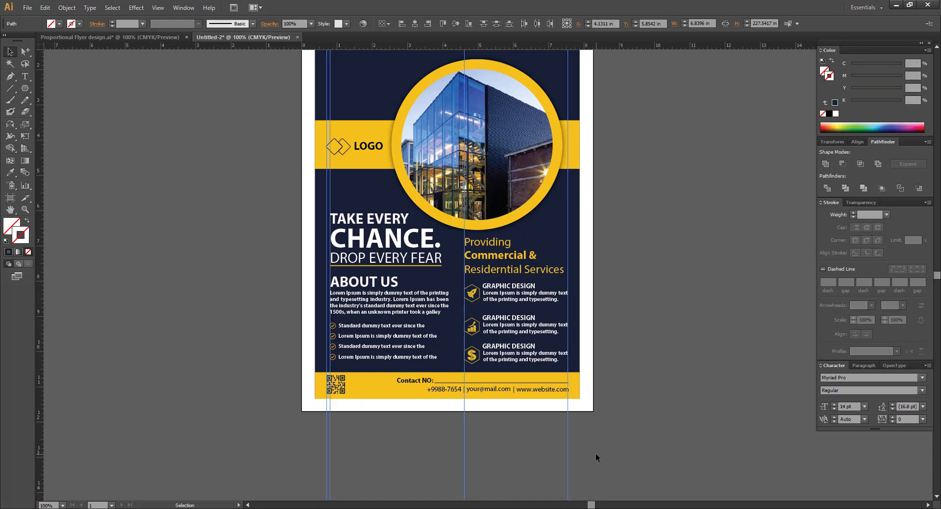
pyautogui.press('Delete')
# Examine the alignment and spacing of the icons and texts in the services column and footer
pyautogui.moveTo(643, 318); pyautogui.dragTo(582, 362)
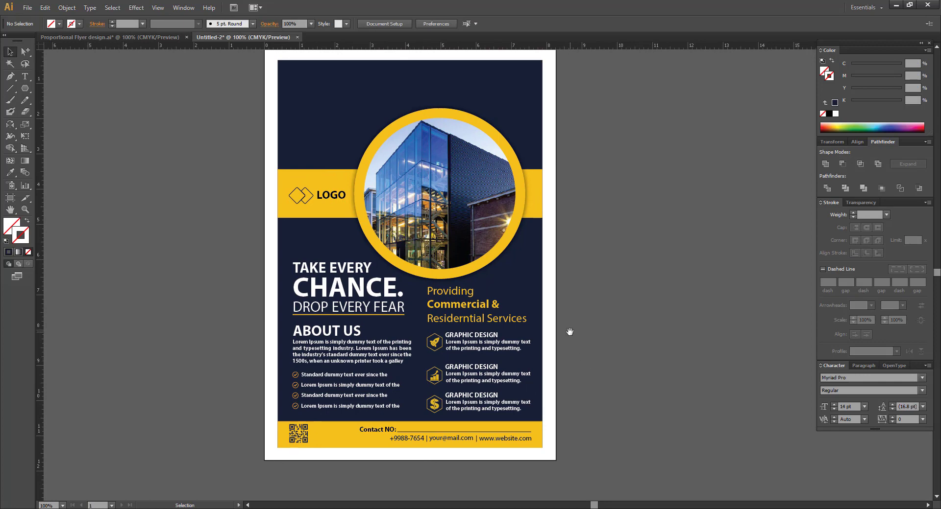
pyautogui.moveTo(447, 326); pyautogui.dragTo(433, 268)
pyautogui.moveTo(374, 241); pyautogui.dragTo(585, 416)
pyautogui.moveTo(523, 344); pyautogui.dragTo(566, 370)
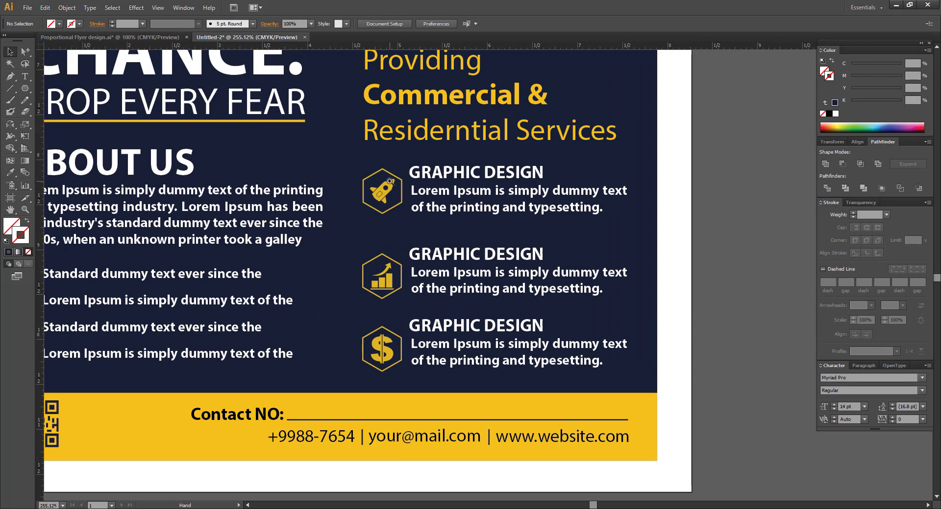
pyautogui.moveTo(390, 190); pyautogui.dragTo(390, 186)
pyautogui.click(416, 233)
pyautogui.moveTo(416, 233); pyautogui.dragTo(422, 214)
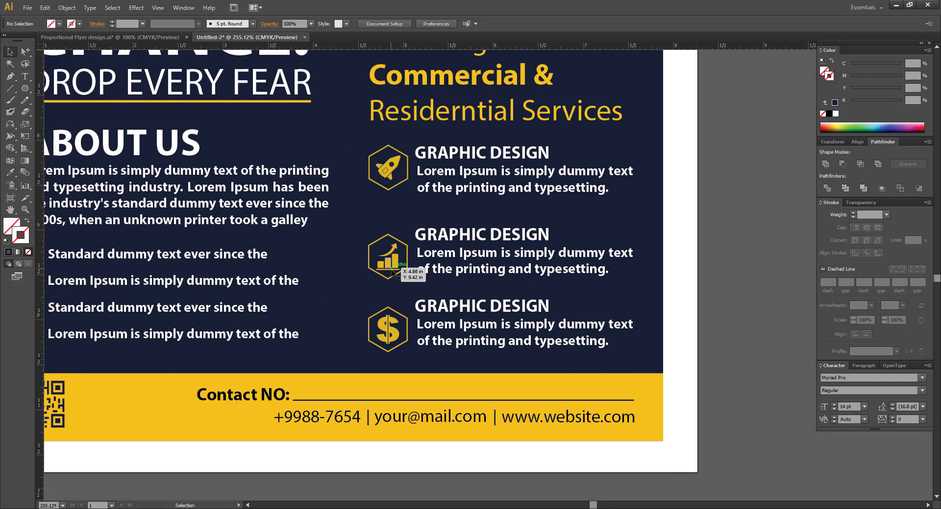
pyautogui.moveTo(391, 266); pyautogui.dragTo(392, 264)
pyautogui.scroll(-1, 392, 265)
pyautogui.moveTo(388, 308); pyautogui.dragTo(391, 304)
pyautogui.click(432, 337)
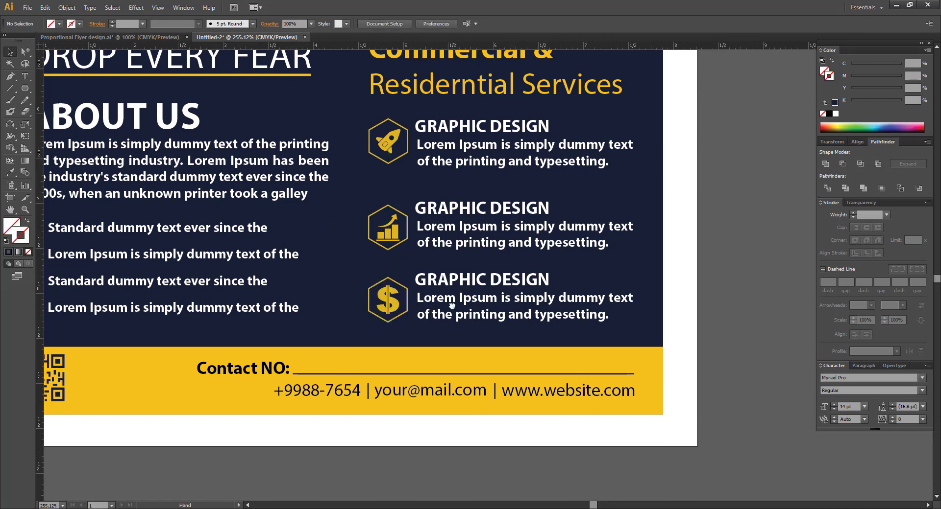
pyautogui.moveTo(451, 299); pyautogui.dragTo(440, 320)
pyautogui.moveTo(621, 248); pyautogui.dragTo(575, 322)
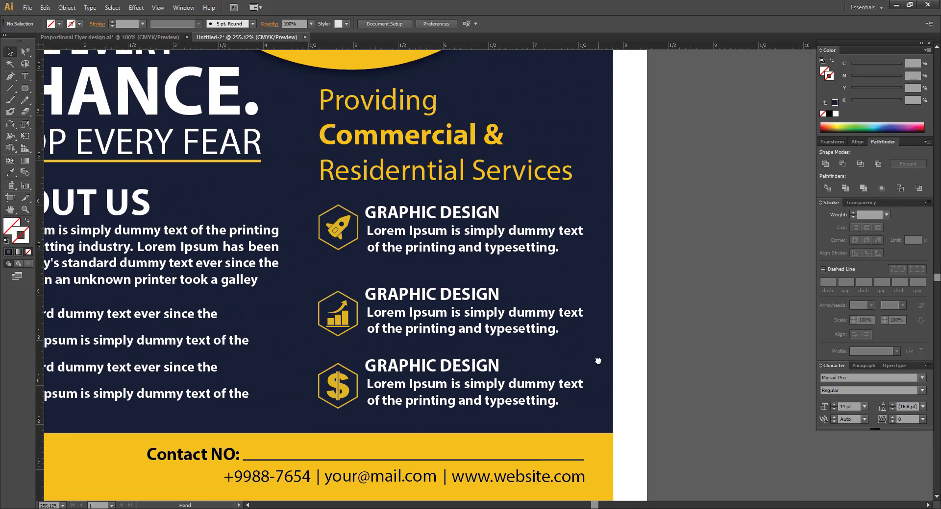
pyautogui.click(337, 230)
pyautogui.click(426, 270)
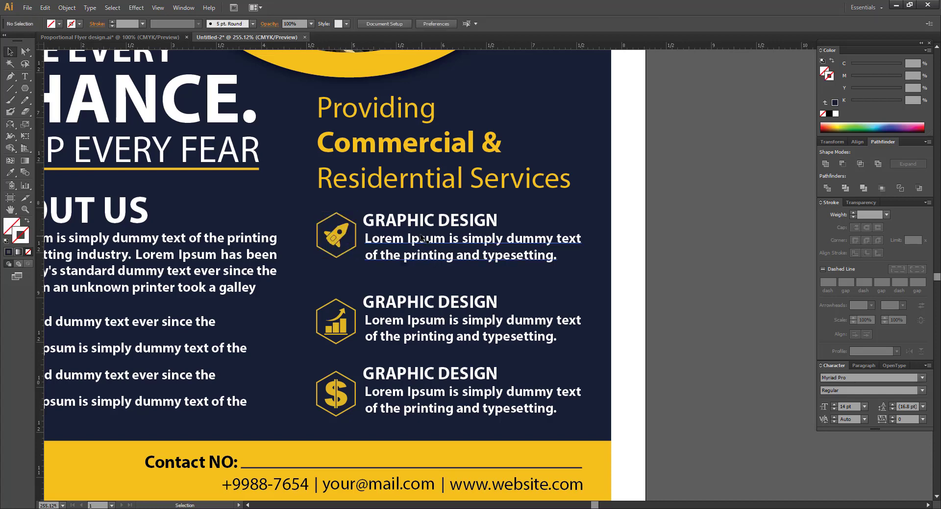
# Nudge the dollar and growth-chart icons slightly upward beside their service texts
pyautogui.moveTo(286, 274); pyautogui.dragTo(463, 456)
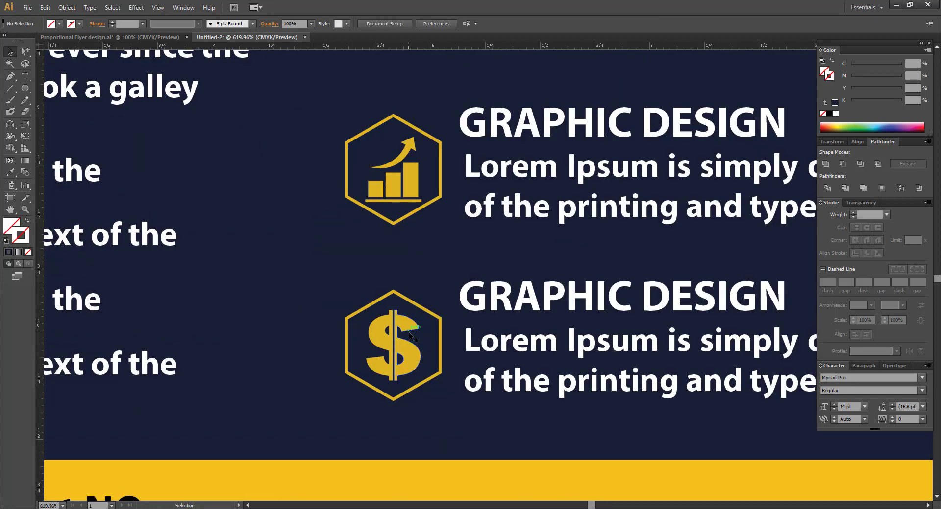
pyautogui.moveTo(404, 328); pyautogui.dragTo(404, 317)
pyautogui.moveTo(404, 178); pyautogui.dragTo(405, 172)
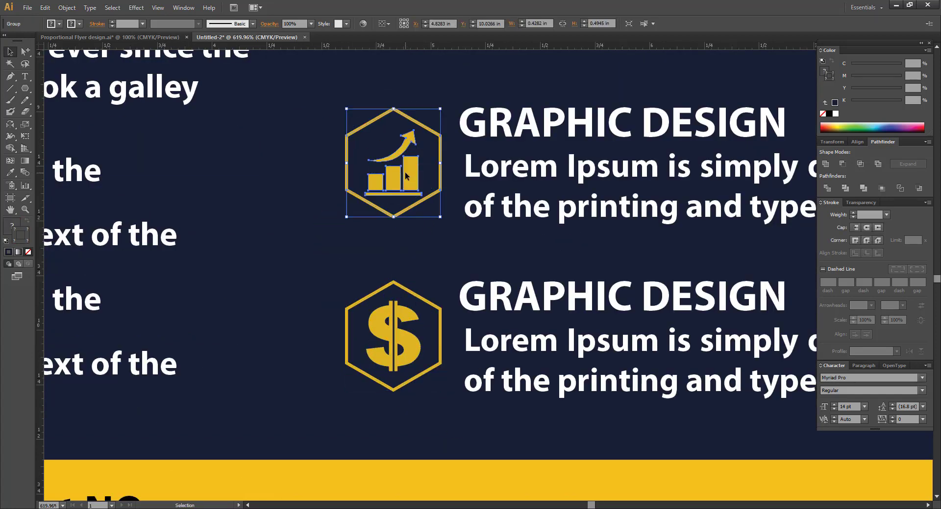
# Shift the three service headings with their descriptions together slightly away from the hexagon icons
pyautogui.hotkey('ctrl', '-')
pyautogui.hotkey('ctrl', '-')
pyautogui.hotkey('ctrl', '-')
pyautogui.hotkey('ctrl', '-')
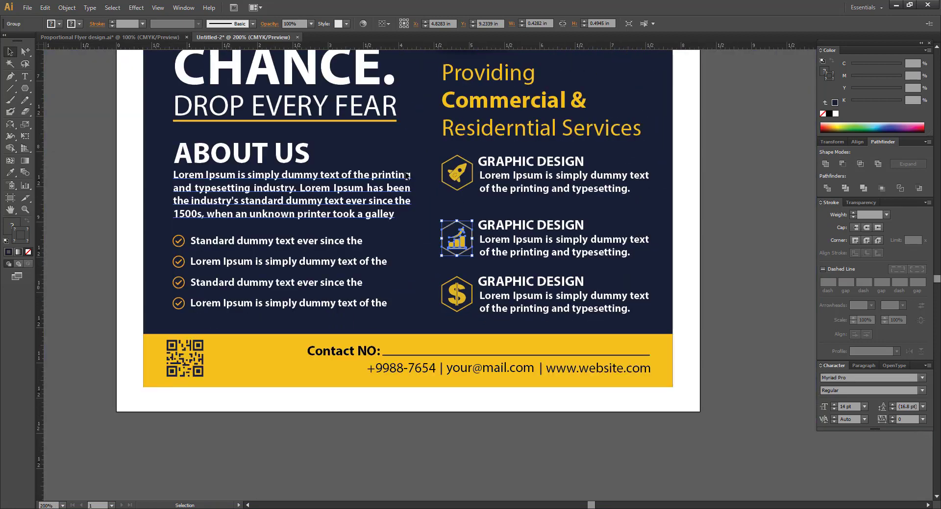
pyautogui.hscroll(2, 407, 176)
pyautogui.click(471, 181)
pyautogui.keyDown('shift'); pyautogui.click(449, 238); pyautogui.keyUp('shift')
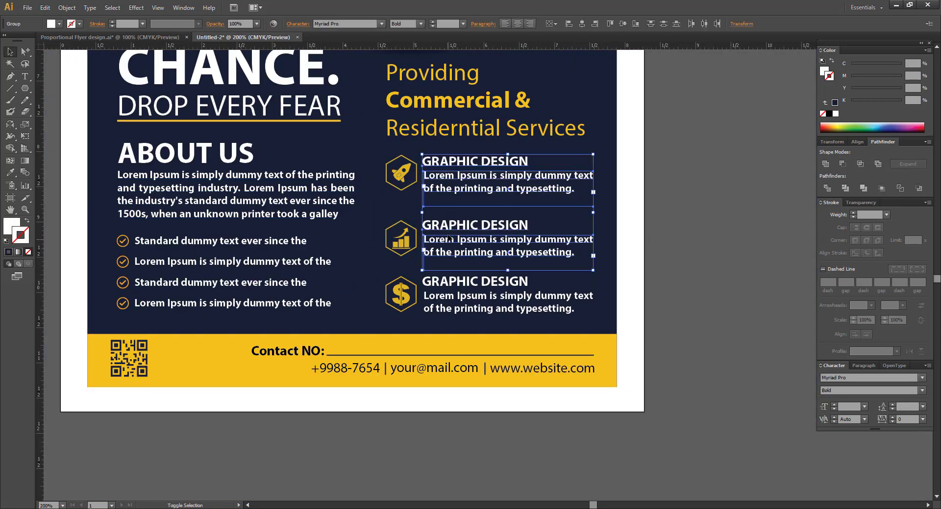
pyautogui.keyDown('shift'); pyautogui.click(449, 296); pyautogui.keyUp('shift')
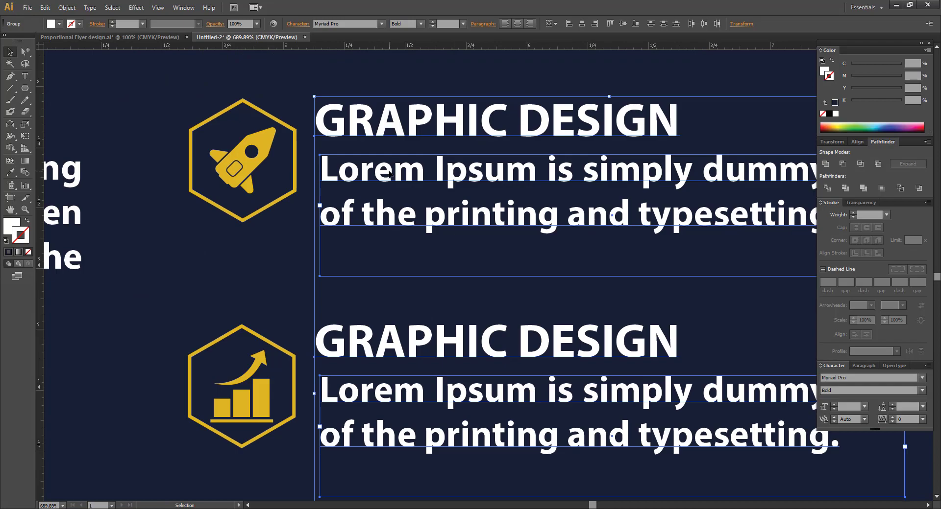
pyautogui.moveTo(389, 174); pyautogui.dragTo(398, 177)
pyautogui.click(397, 290)
# Move the yellow band, logo and circular building photo together slightly upward on the flyer
pyautogui.hotkey('ctrl', '-')
pyautogui.hotkey('ctrl', '-')
pyautogui.hotkey('ctrl', '-')
pyautogui.hotkey('ctrl', '-')
pyautogui.hotkey('ctrl', '-')
pyautogui.moveTo(406, 257); pyautogui.dragTo(383, 302)
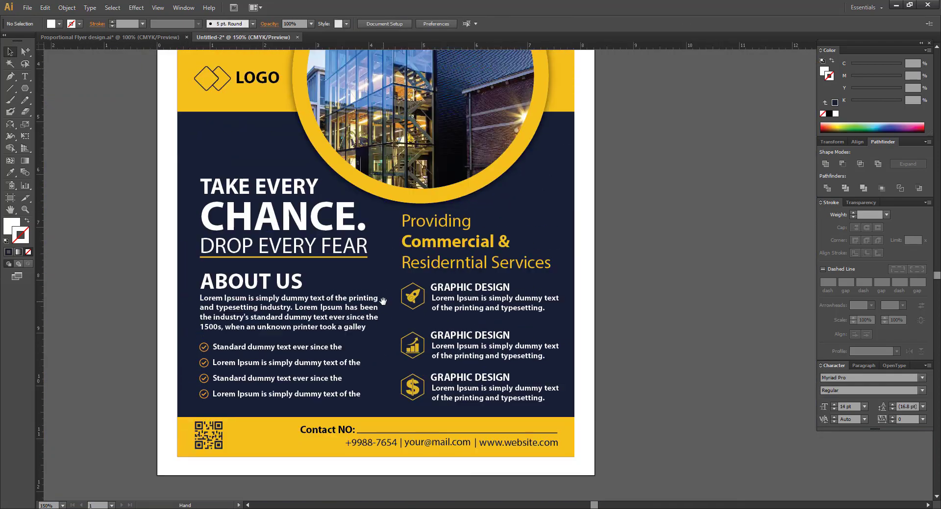
pyautogui.moveTo(373, 252); pyautogui.dragTo(380, 442)
pyautogui.moveTo(643, 228); pyautogui.dragTo(643, 203)
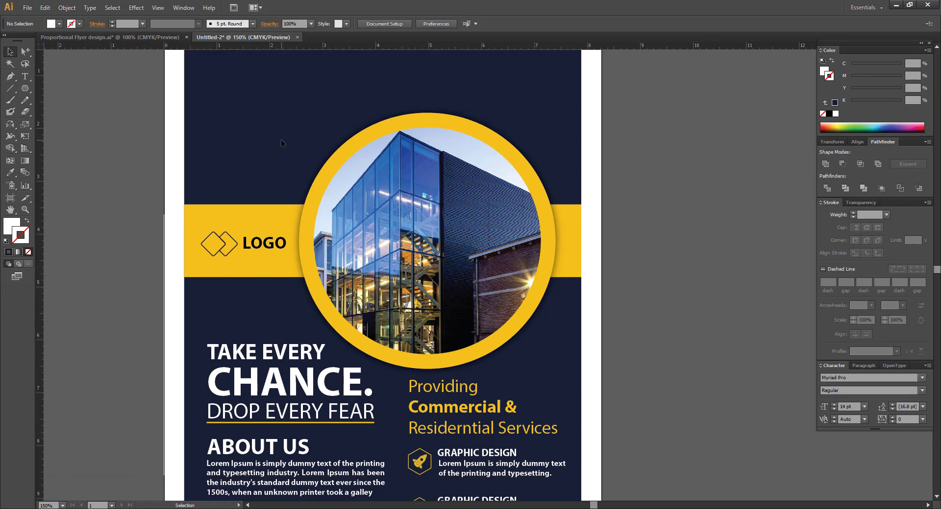
pyautogui.moveTo(281, 140); pyautogui.dragTo(353, 250)
pyautogui.moveTo(424, 244); pyautogui.dragTo(424, 232)
pyautogui.click(641, 223)
pyautogui.hotkey('ctrl', '-')
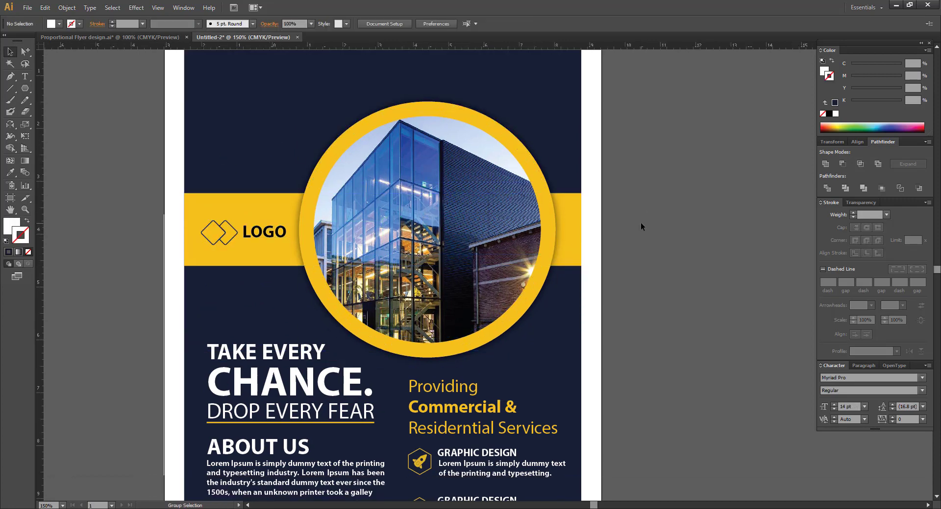
pyautogui.hotkey('ctrl', '-')
pyautogui.moveTo(610, 161); pyautogui.dragTo(607, 155)
pyautogui.moveTo(342, 159); pyautogui.dragTo(534, 435)
pyautogui.moveTo(580, 392); pyautogui.dragTo(522, 391)
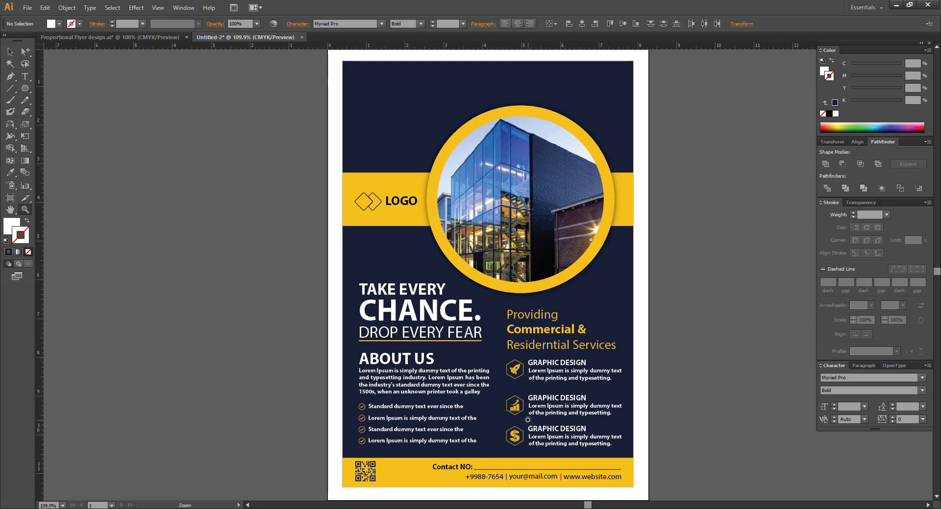
# Recolour the footer's QR code with a white fill and no stroke
pyautogui.moveTo(358, 359); pyautogui.dragTo(326, 240)
pyautogui.moveTo(294, 317); pyautogui.dragTo(524, 407)
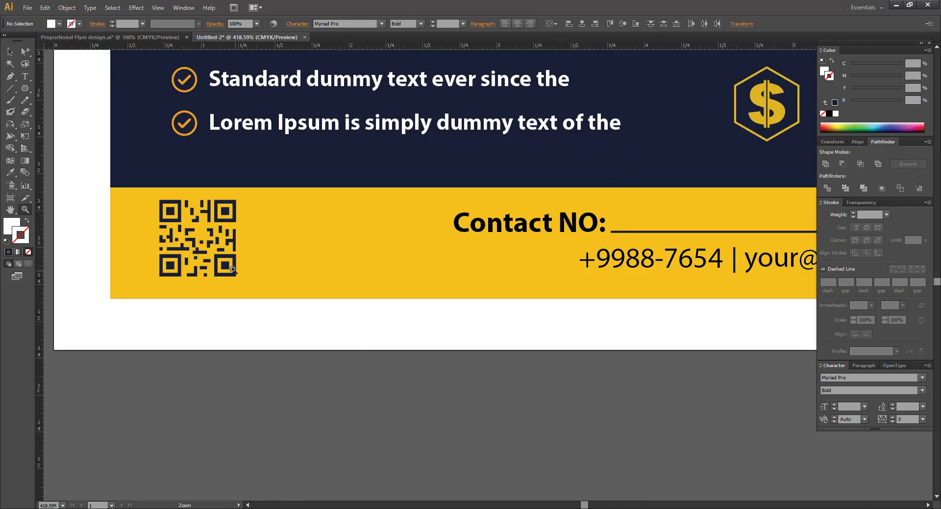
pyautogui.click(229, 265)
pyautogui.click(12, 51)
pyautogui.click(397, 196)
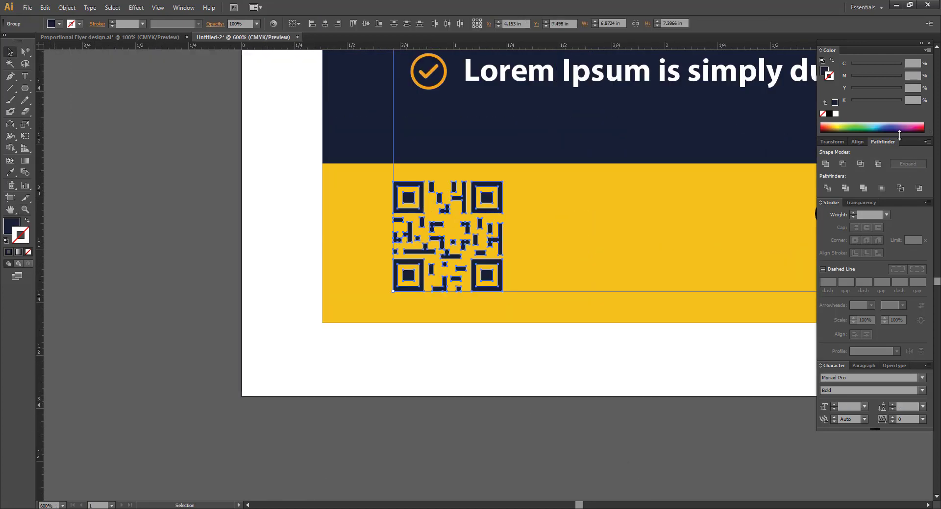
pyautogui.click(550, 396)
pyautogui.click(416, 251)
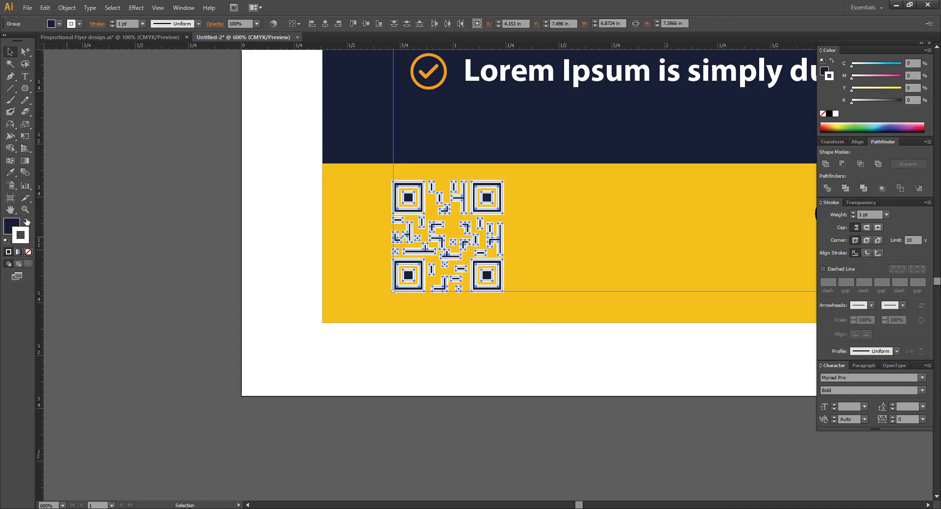
pyautogui.click(27, 222)
pyautogui.click(27, 251)
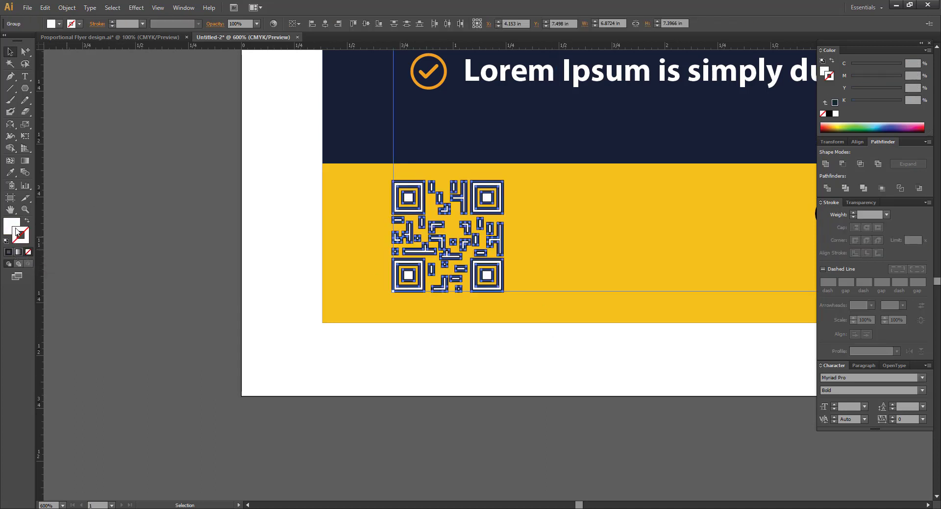
pyautogui.click(84, 239)
# Recolour the slogan word "CHANCE." with the yellow sampled from the logo band
pyautogui.scroll(-3, 83, 239)
pyautogui.moveTo(756, 240); pyautogui.dragTo(765, 321)
pyautogui.moveTo(733, 196); pyautogui.dragTo(745, 327)
pyautogui.moveTo(741, 74); pyautogui.dragTo(749, 302)
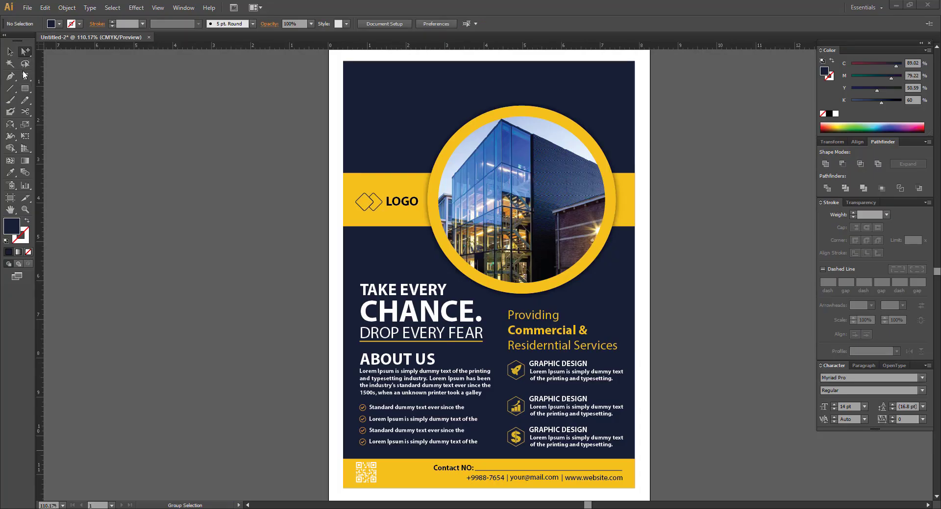
pyautogui.click(25, 76)
pyautogui.tripleClick(394, 314)
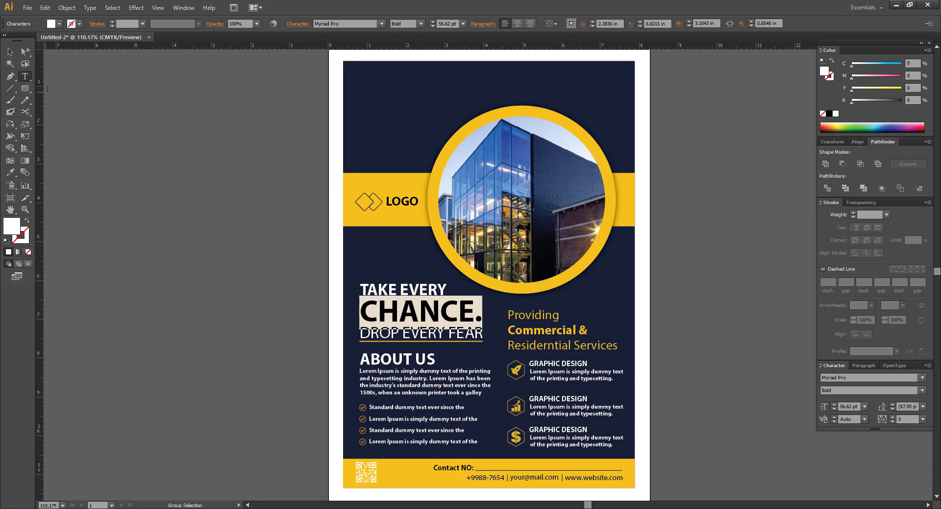
pyautogui.click(11, 173)
pyautogui.click(381, 205)
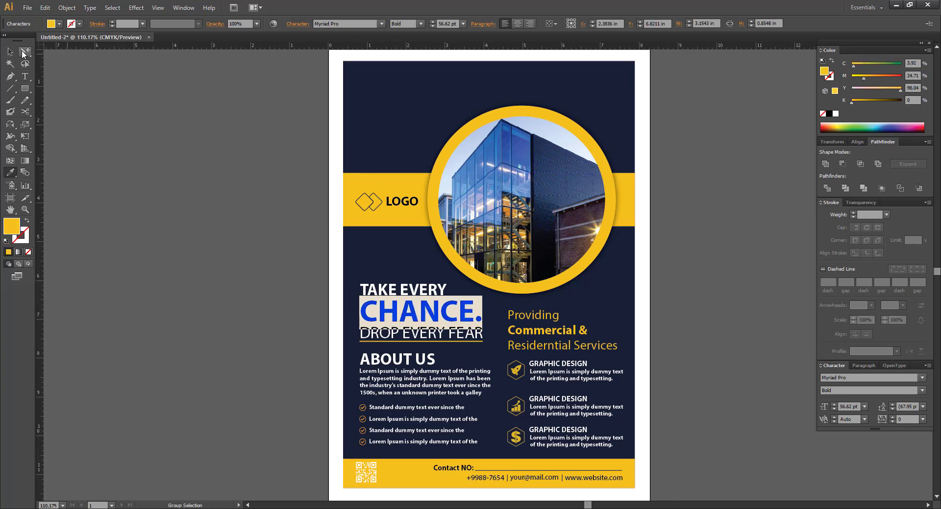
pyautogui.click(173, 165)
pyautogui.moveTo(176, 168); pyautogui.dragTo(154, 134)
pyautogui.click(490, 299)
pyautogui.click(296, 259)
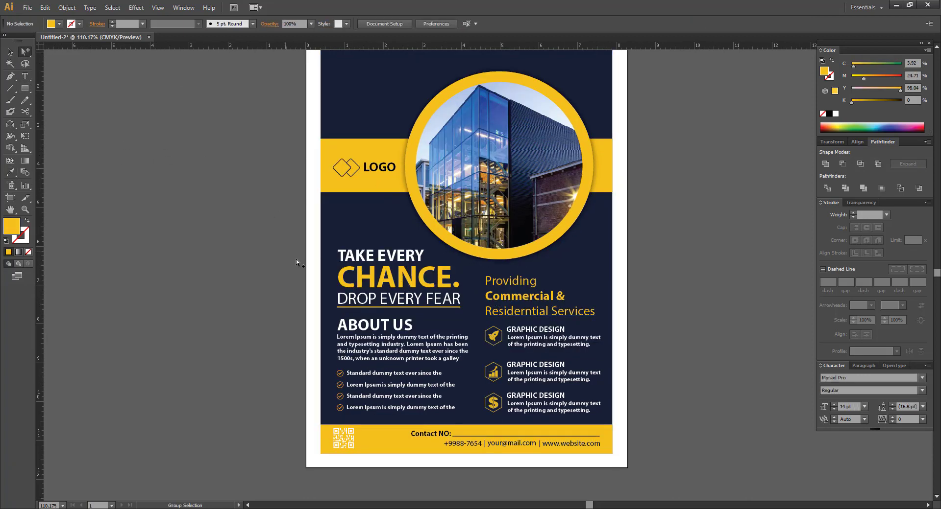
pyautogui.click(25, 76)
pyautogui.tripleClick(500, 298)
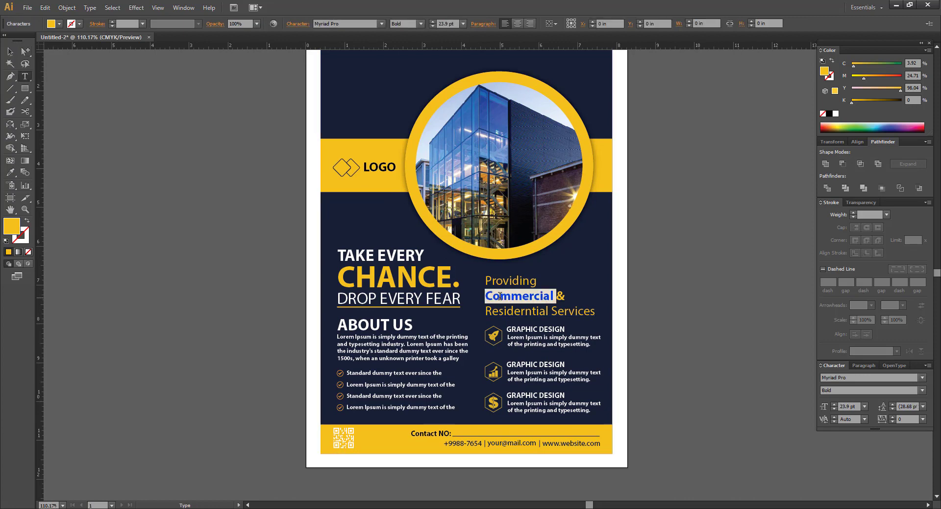
pyautogui.click(10, 173)
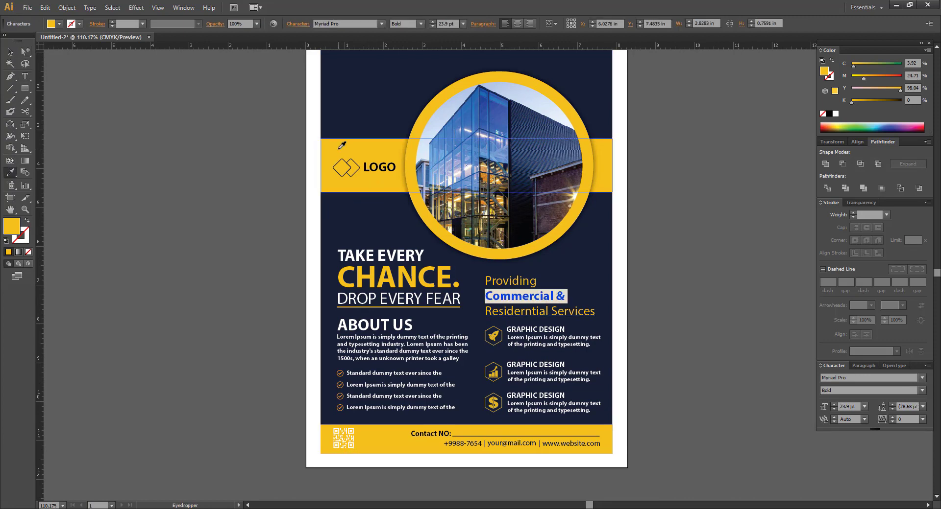
pyautogui.click(11, 51)
pyautogui.click(265, 180)
pyautogui.moveTo(265, 180); pyautogui.dragTo(256, 134)
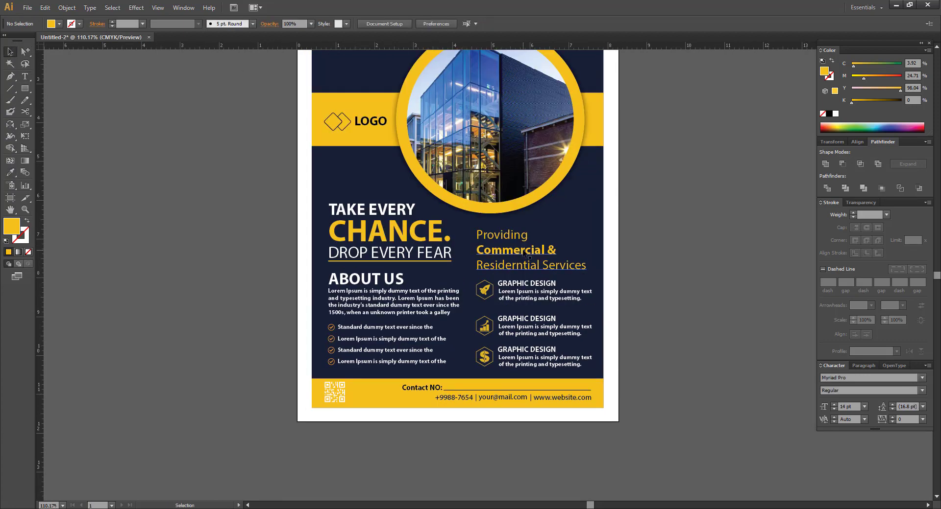
# Recolour the "Commercial &" line of the services heading white
pyautogui.press('t')
pyautogui.tripleClick(508, 250)
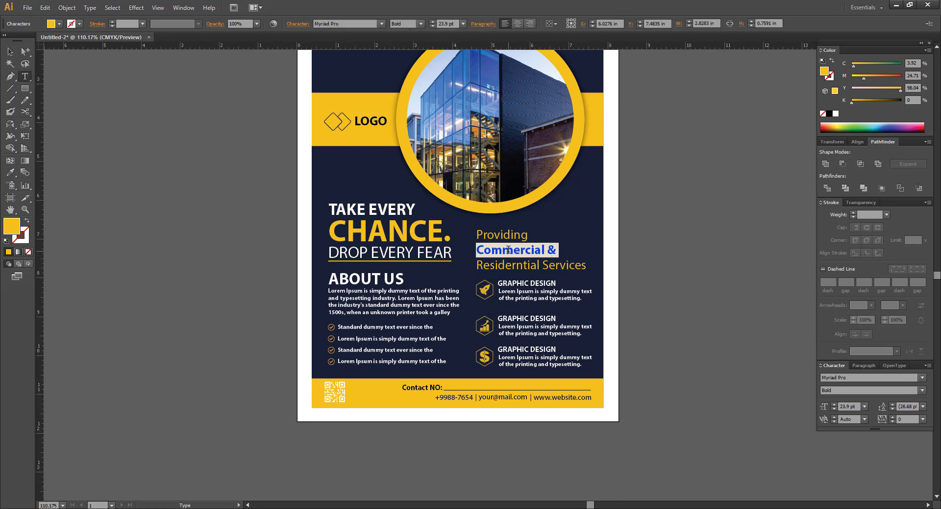
pyautogui.click(835, 114)
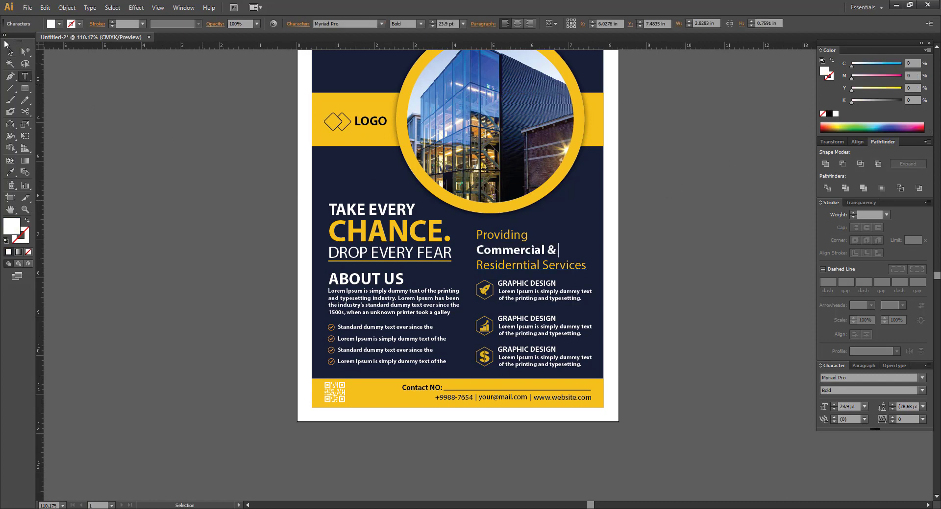
pyautogui.click(10, 51)
pyautogui.click(118, 105)
# Lock the flyer's navy background rectangle
pyautogui.moveTo(298, 197); pyautogui.dragTo(633, 437)
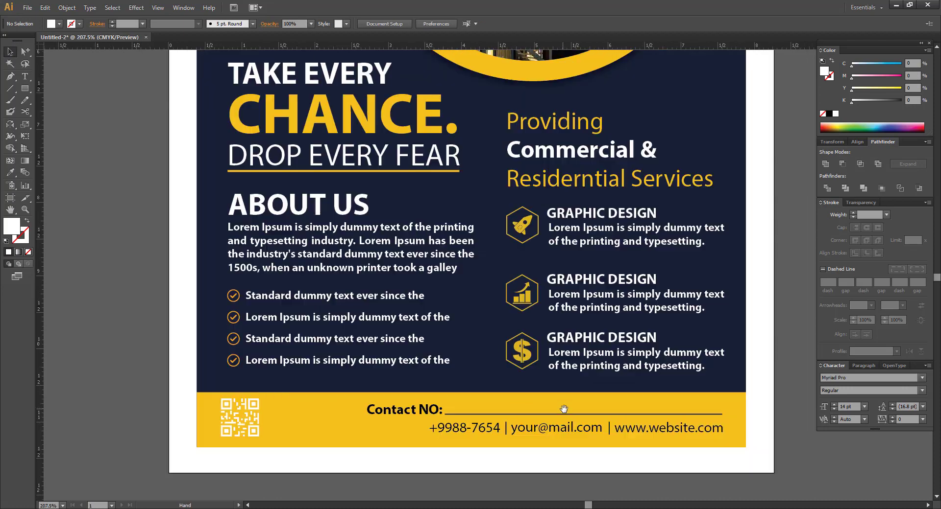
pyautogui.moveTo(563, 410); pyautogui.dragTo(564, 386)
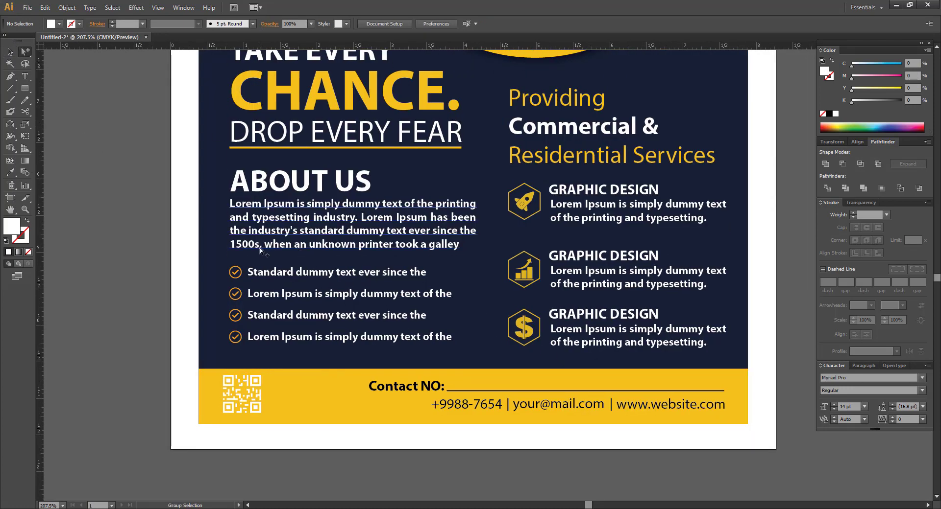
pyautogui.click(216, 262)
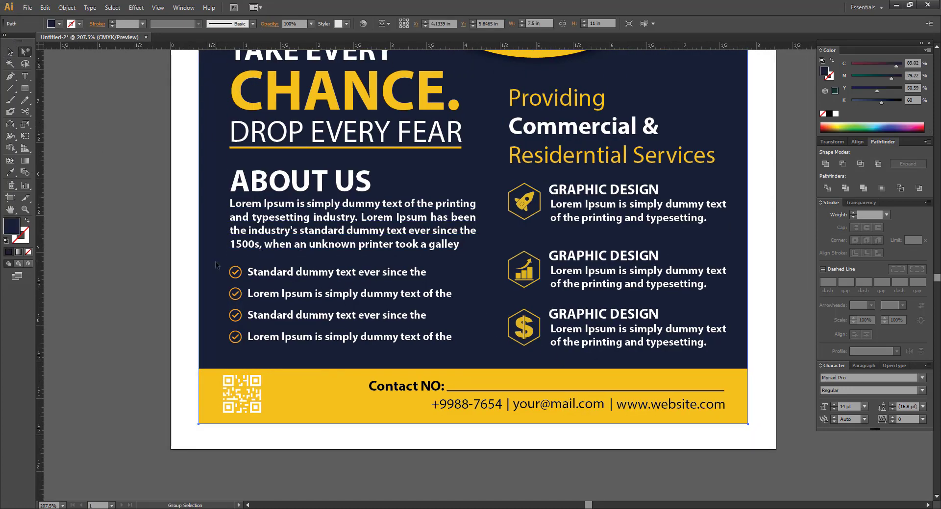
pyautogui.hotkey('ctrl', '2')
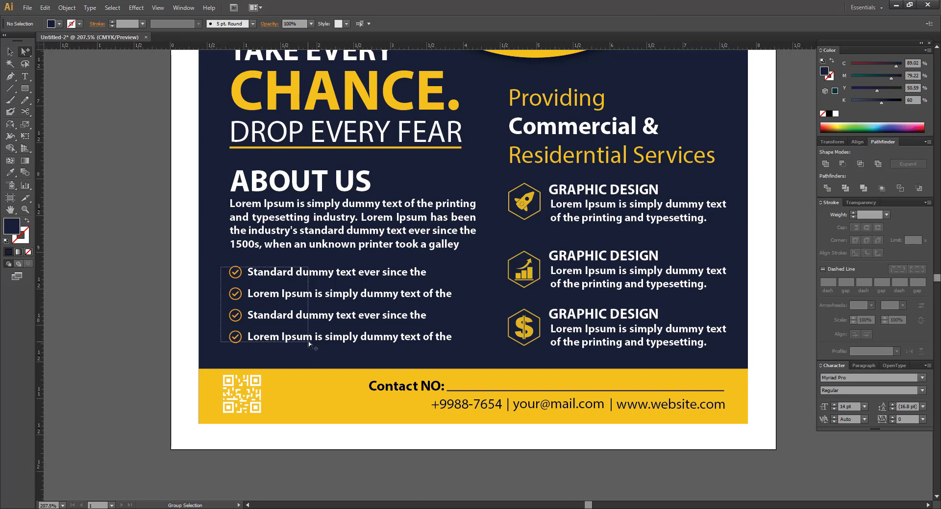
# Move the four-item checklist and the About Us paragraph slightly down to open space below the heading
pyautogui.moveTo(221, 267); pyautogui.dragTo(308, 342)
pyautogui.moveTo(310, 272); pyautogui.dragTo(310, 278)
pyautogui.click(221, 230)
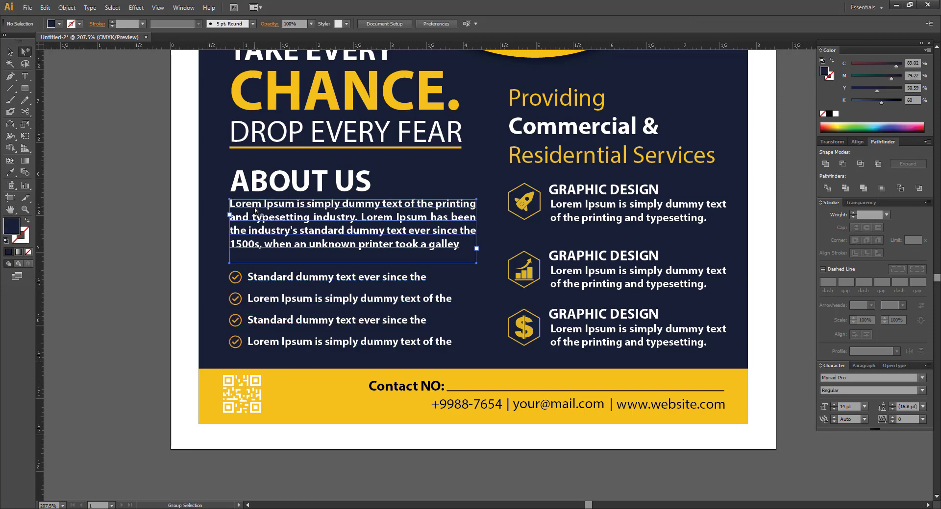
pyautogui.moveTo(255, 211); pyautogui.dragTo(254, 215)
# Recolour the "ABOUT US" heading with the yellow sampled from "CHANCE."
pyautogui.tripleClick(269, 182)
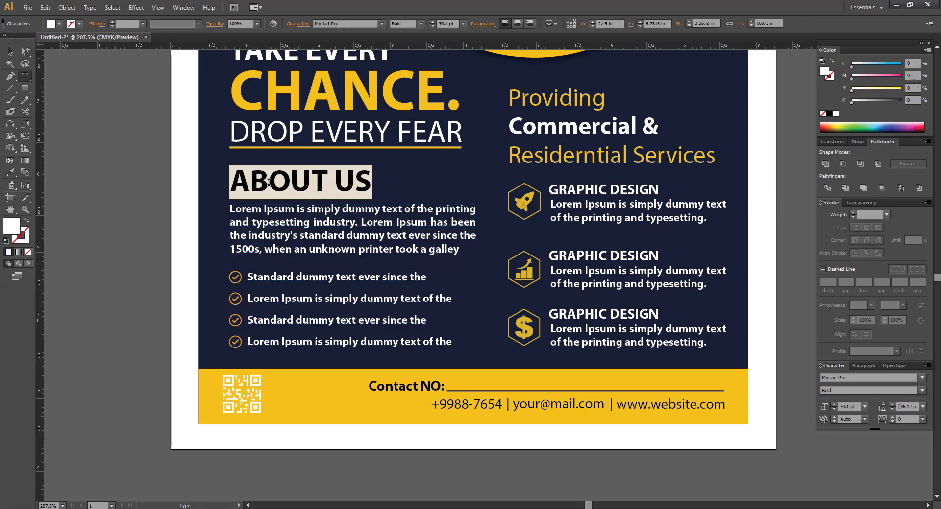
pyautogui.click(11, 173)
pyautogui.click(272, 89)
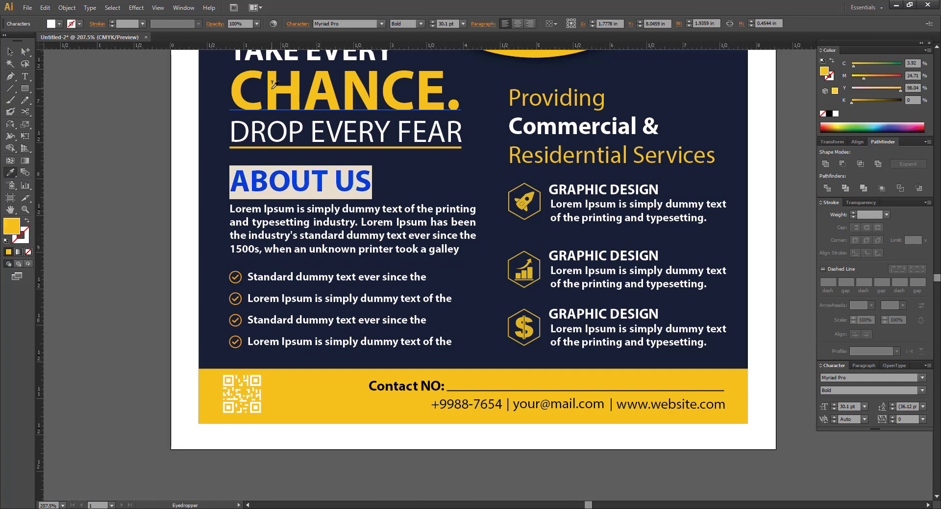
pyautogui.click(10, 52)
pyautogui.click(387, 186)
# Recolour the "GRAPHIC DESIGN" heading beside the rocket icon with the yellow sampled from the slogan
pyautogui.moveTo(358, 206); pyautogui.dragTo(204, 274)
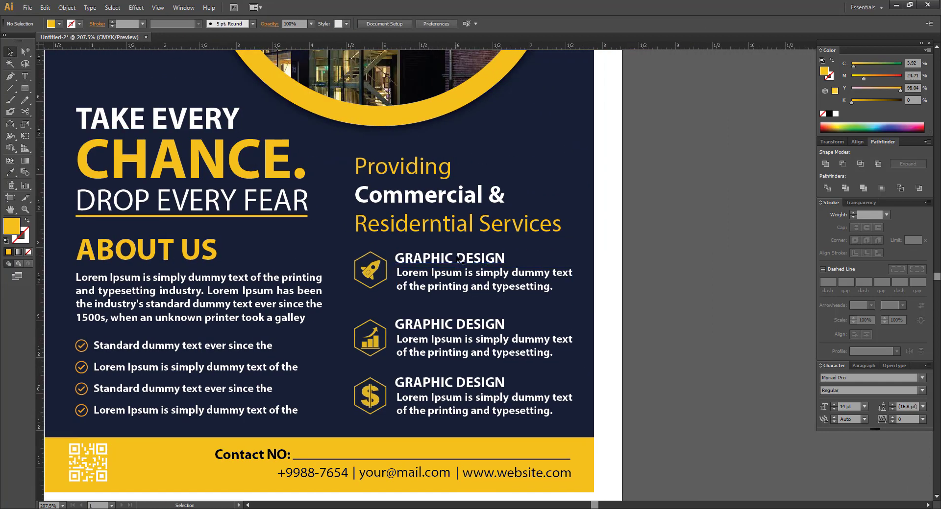
pyautogui.click(450, 258)
pyautogui.doubleClick(451, 258)
pyautogui.click(451, 258)
pyautogui.click(10, 173)
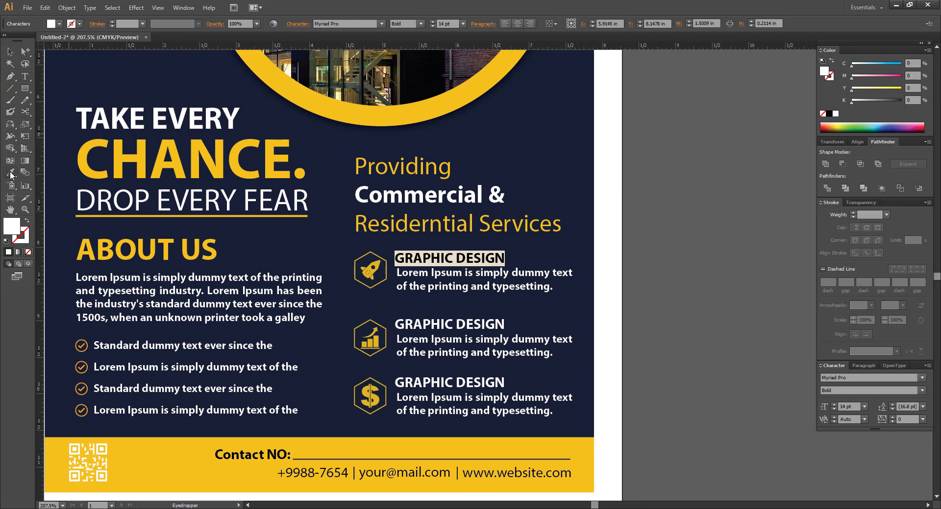
pyautogui.click(276, 161)
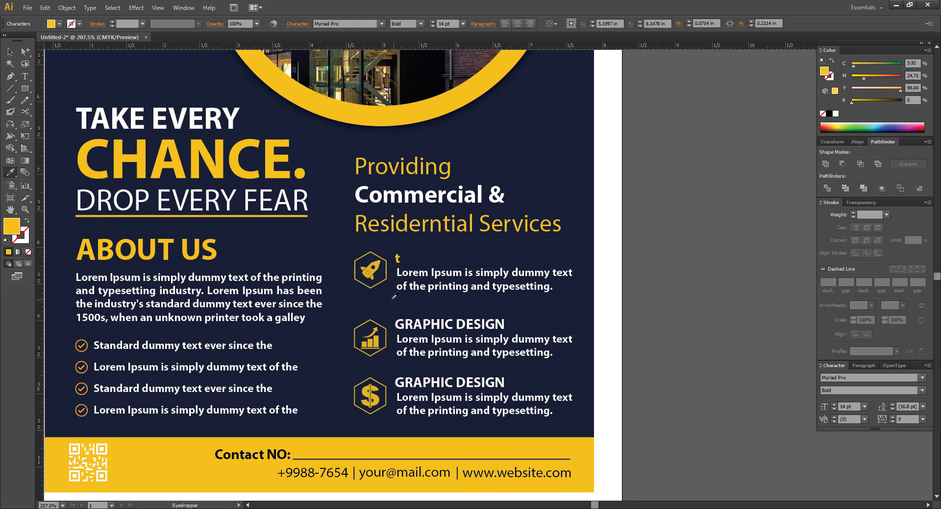
pyautogui.click(9, 53)
pyautogui.click(472, 303)
# Recolour the "GRAPHIC DESIGN" heading beside the growth-chart icon with the yellow sampled from the first service heading
pyautogui.moveTo(472, 303); pyautogui.dragTo(485, 271)
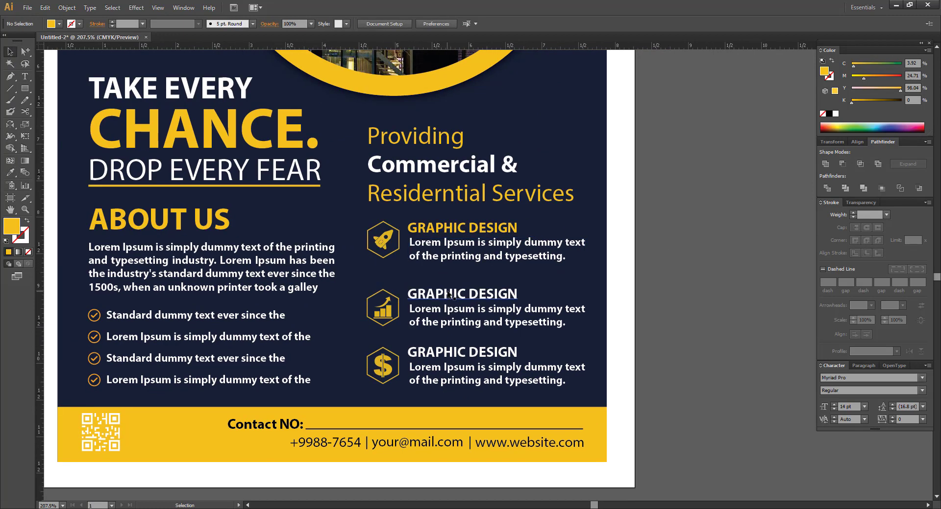
pyautogui.click(439, 290)
pyautogui.tripleClick(438, 293)
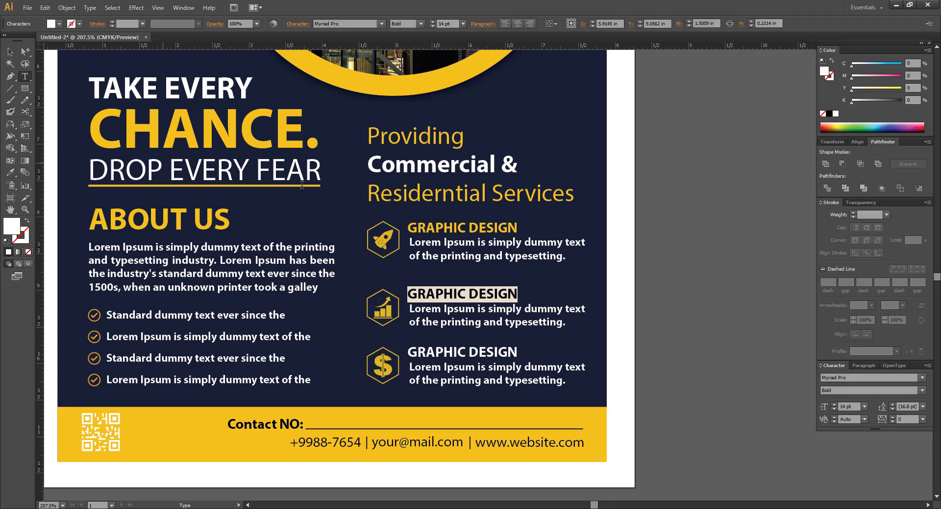
pyautogui.press('i')
pyautogui.click(416, 229)
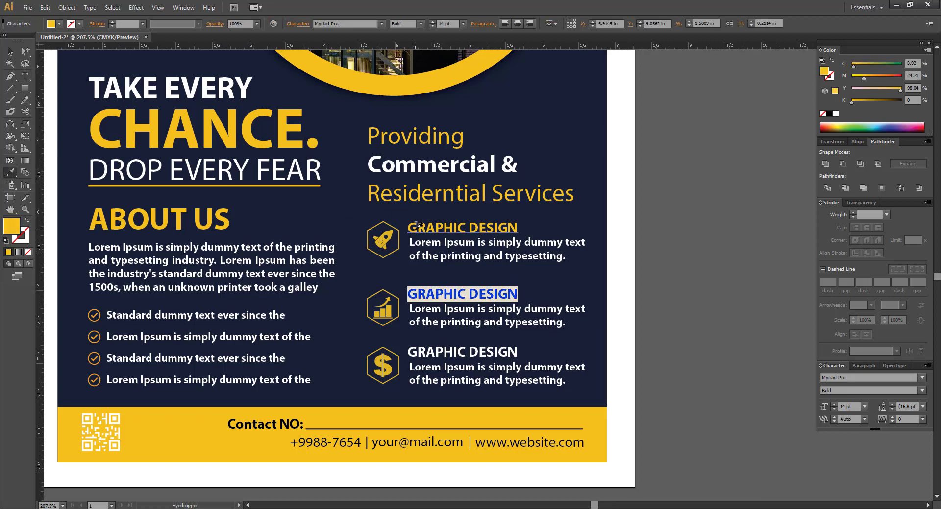
# Recolour the "GRAPHIC DESIGN" heading beside the dollar icon with the yellow sampled from the first service heading
pyautogui.keyDown('ctrl'); pyautogui.click(692, 226); pyautogui.keyUp('ctrl')
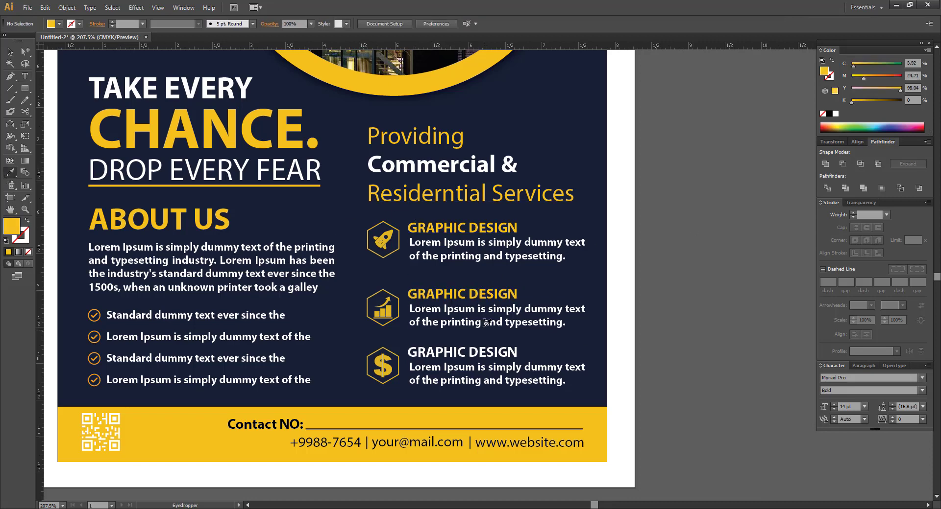
pyautogui.press('t')
pyautogui.click(458, 347)
pyautogui.tripleClick(458, 348)
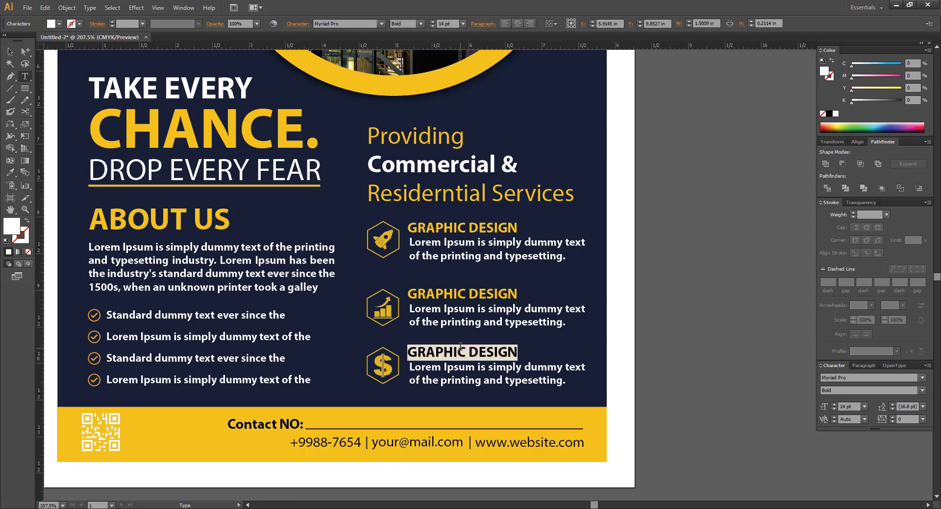
pyautogui.press('i')
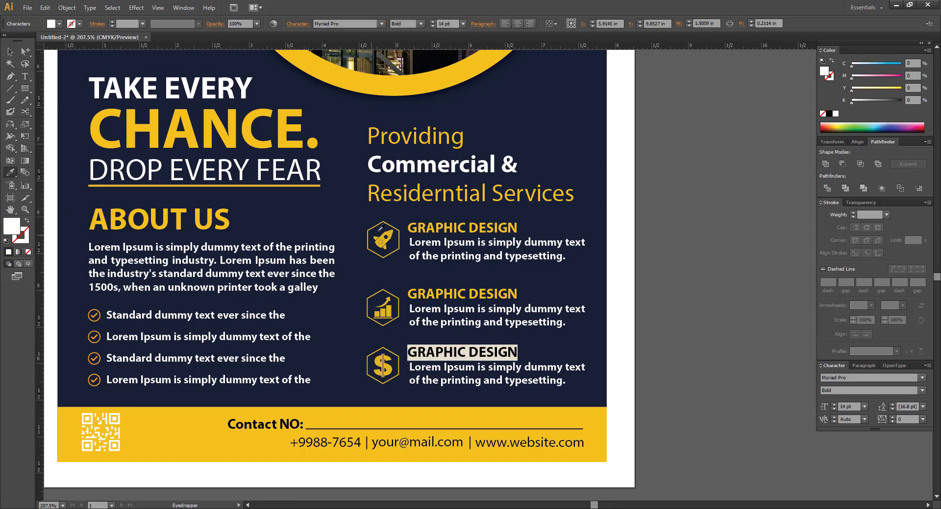
pyautogui.click(421, 225)
pyautogui.click(25, 51)
pyautogui.click(639, 272)
# Change the service heading beside the growth-chart icon to "WEB DESIGN"
pyautogui.moveTo(639, 273); pyautogui.dragTo(645, 254)
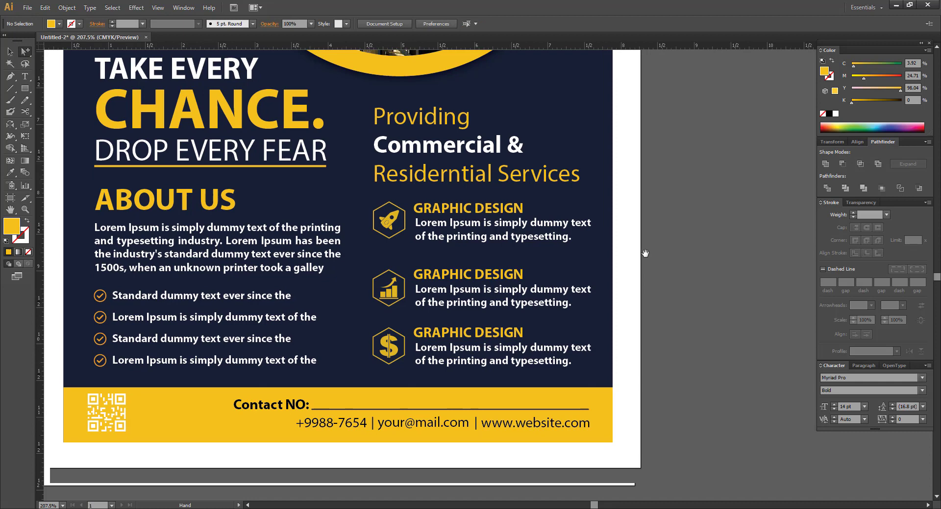
pyautogui.press('t')
pyautogui.doubleClick(443, 274)
pyautogui.write('web')
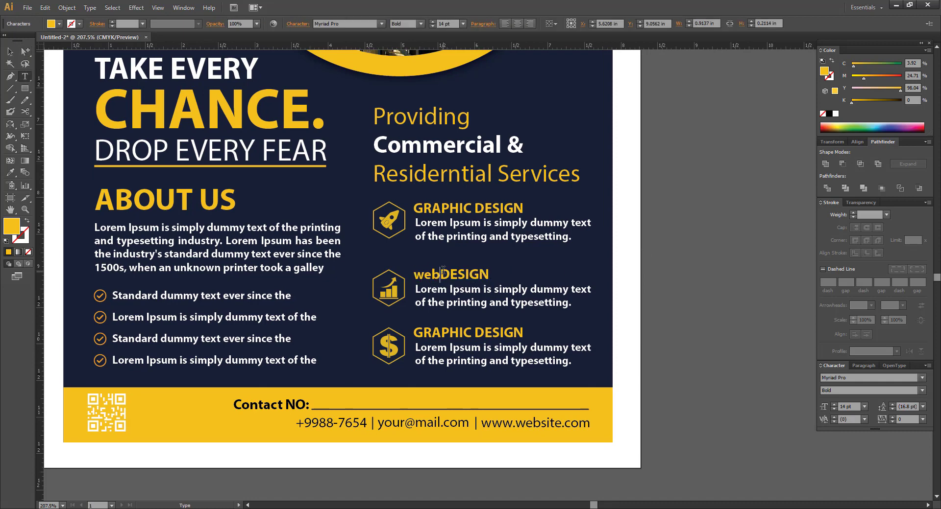
pyautogui.press('BackSpace')
pyautogui.press('BackSpace')
pyautogui.press('BackSpace')
pyautogui.write('WEB')
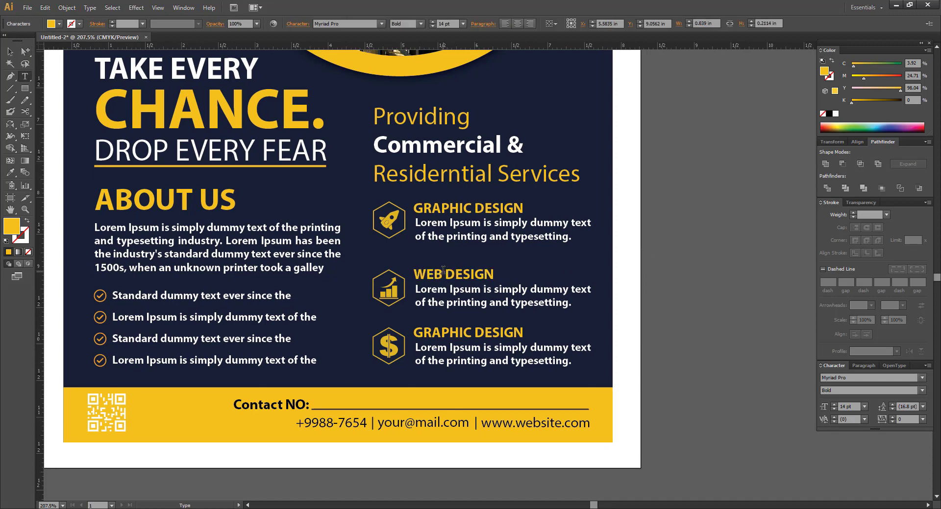
# Change the service heading beside the dollar icon to "LOGO DESIGN"
pyautogui.moveTo(471, 333); pyautogui.dragTo(432, 333)
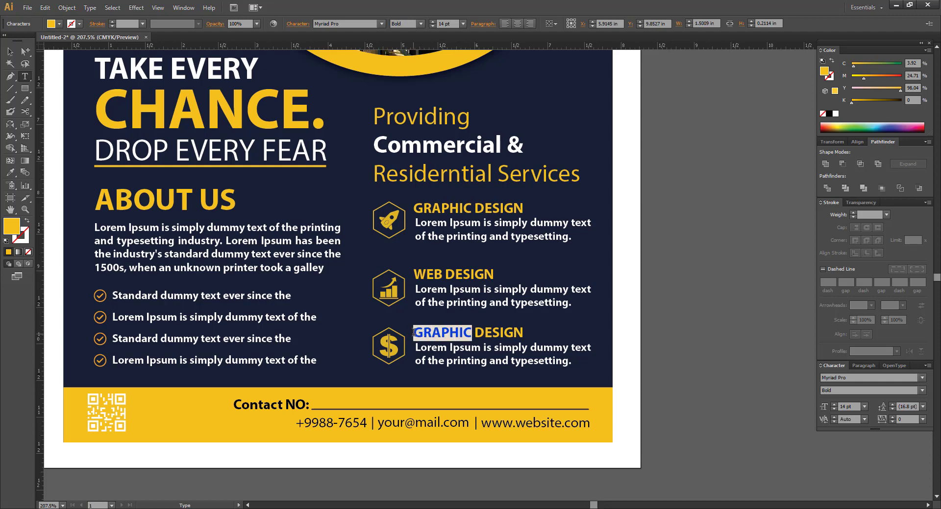
pyautogui.press('BackSpace')
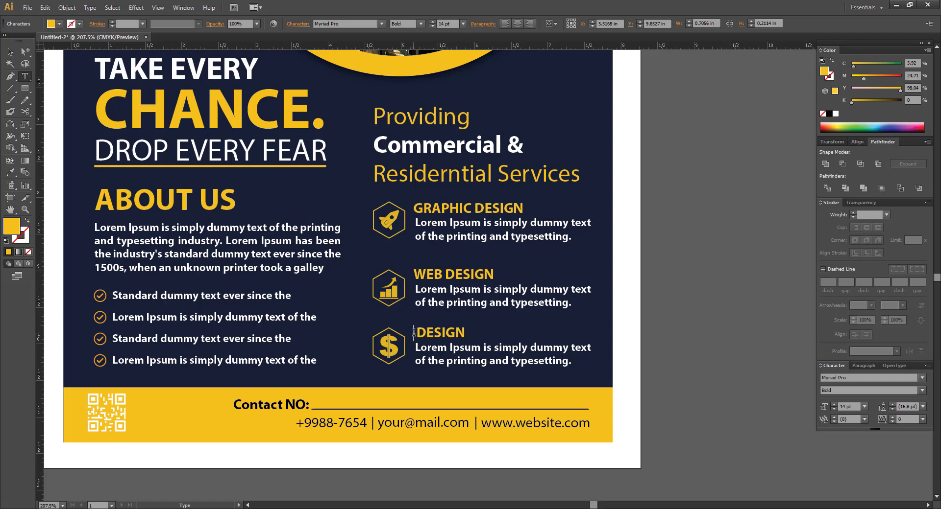
pyautogui.write('LOG ')
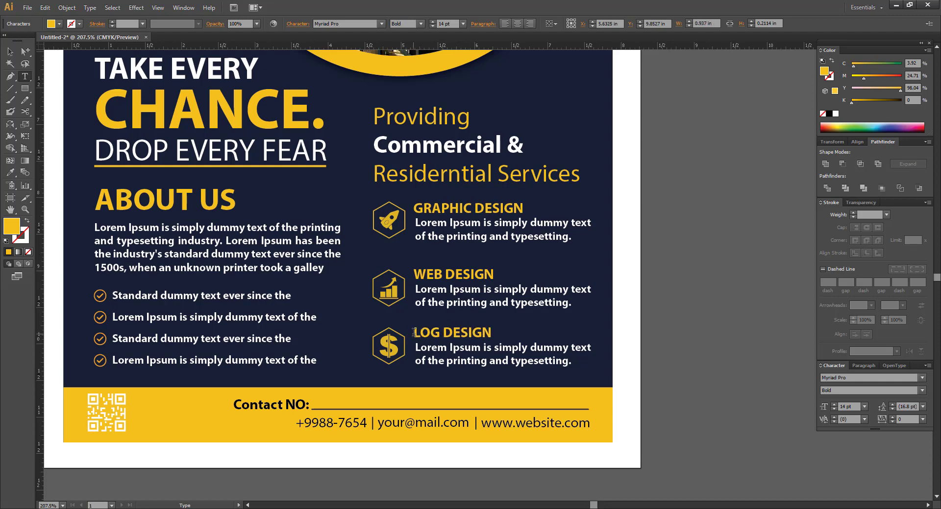
pyautogui.write('O')
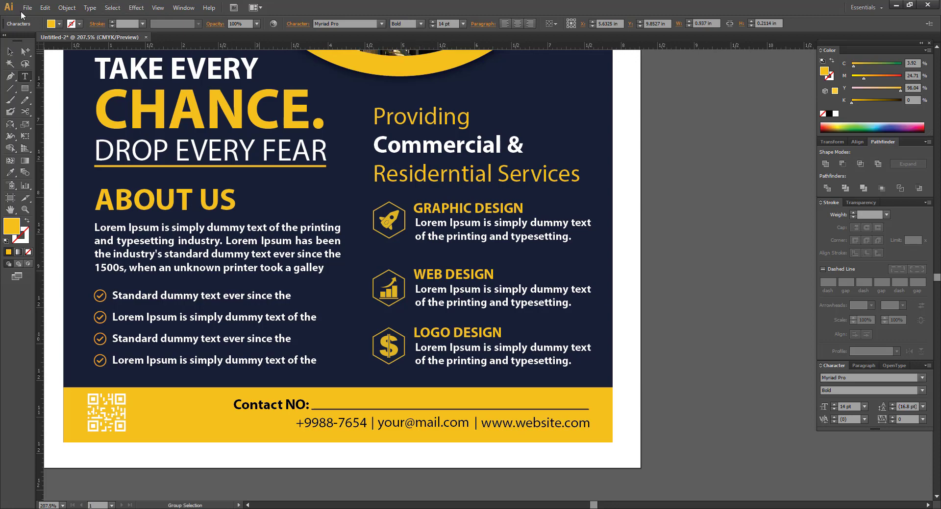
pyautogui.click(10, 52)
pyautogui.click(694, 231)
# Examine the whole flyer's layout, text colours and spacing
pyautogui.moveTo(693, 226); pyautogui.dragTo(694, 236)
pyautogui.scroll(10, 694, 236)
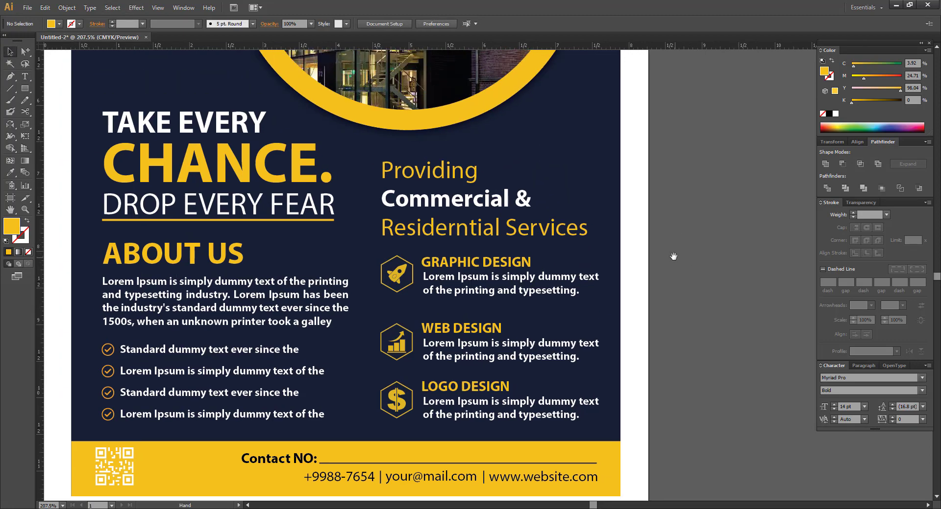
pyautogui.hotkey('ctrl', '1')
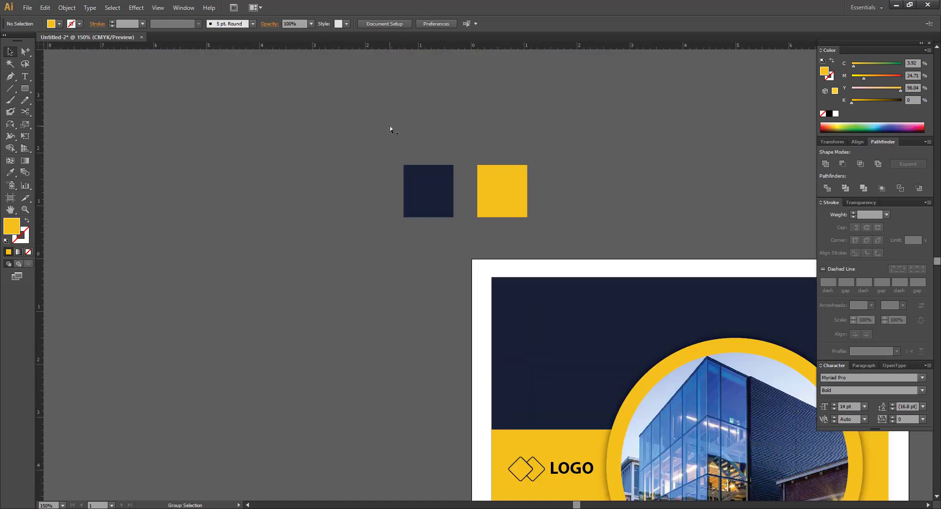
pyautogui.hotkey('ctrl', '1')
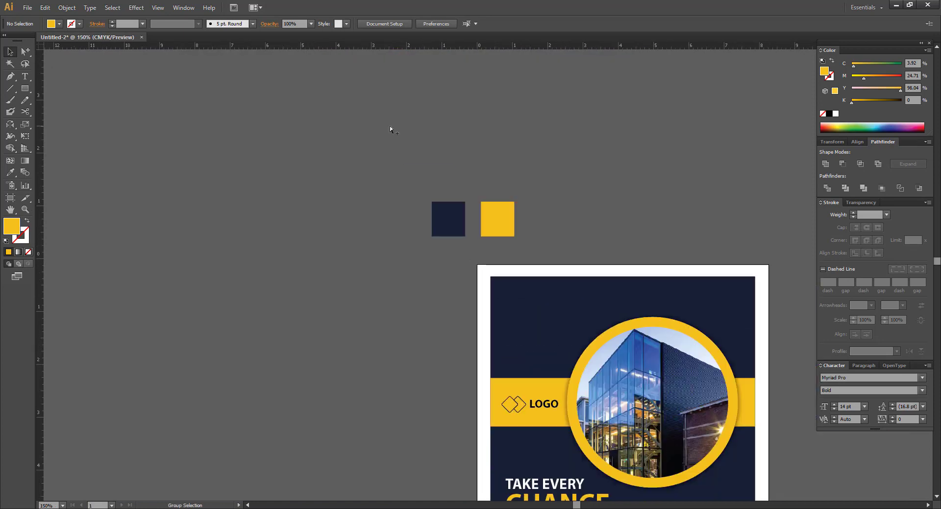
pyautogui.moveTo(394, 134); pyautogui.dragTo(334, 84)
pyautogui.press('Delete')
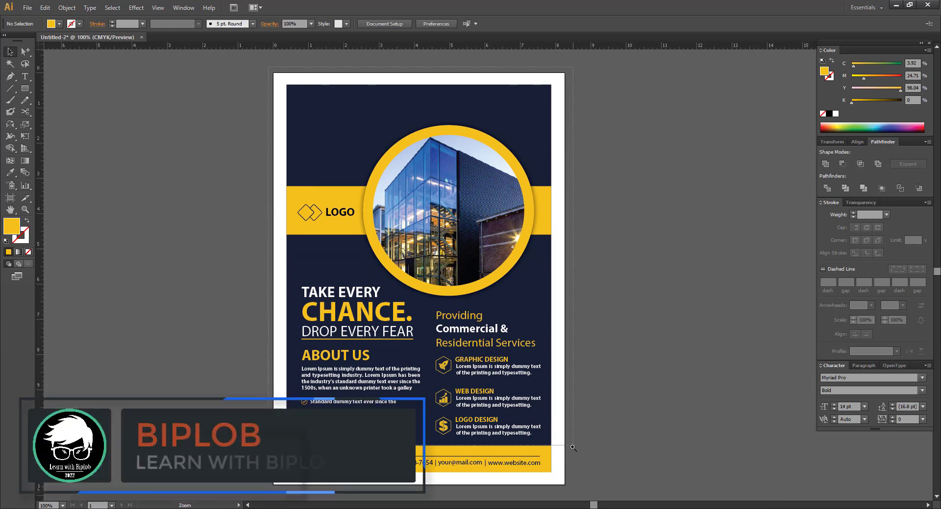
pyautogui.hotkey('ctrl', '0')
pyautogui.moveTo(678, 390); pyautogui.dragTo(658, 391)
pyautogui.moveTo(682, 222); pyautogui.dragTo(667, 222)
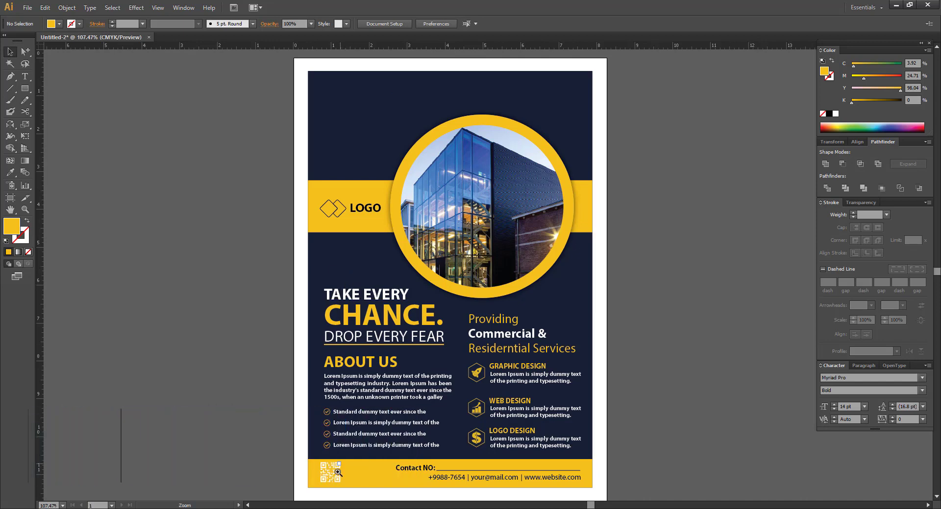
# Recolour the tick marks inside the first three checklist circles white, leaving their rings as they are
pyautogui.moveTo(324, 405); pyautogui.dragTo(368, 442)
pyautogui.click(25, 52)
pyautogui.click(252, 136)
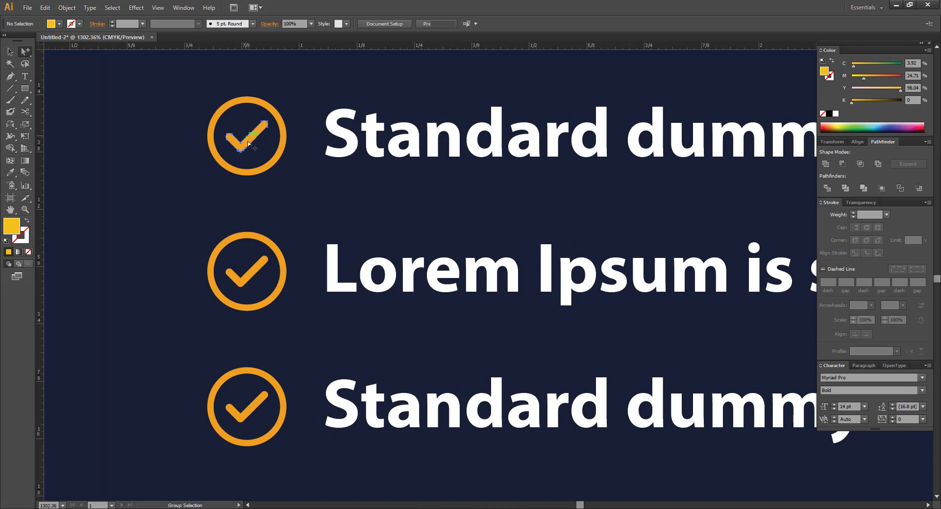
pyautogui.keyDown('shift'); pyautogui.click(250, 274); pyautogui.keyUp('shift')
pyautogui.press('i')
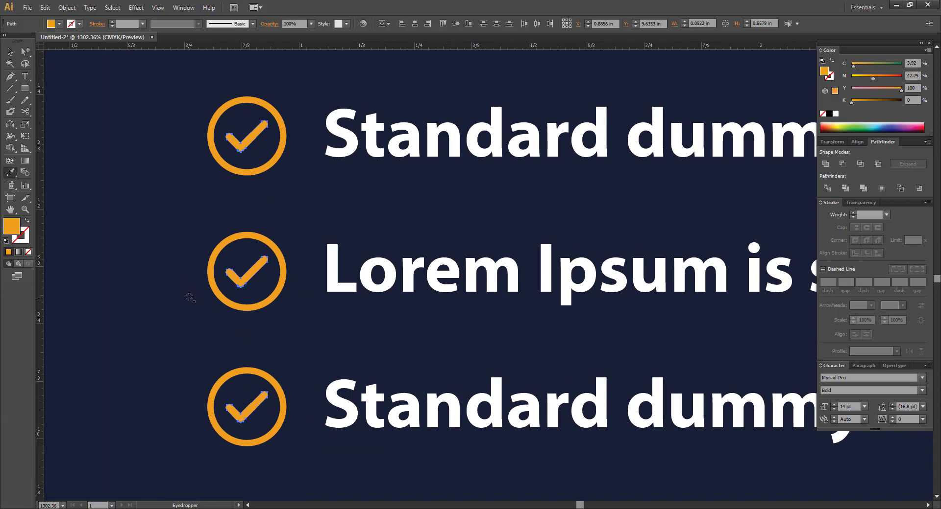
pyautogui.click(180, 174)
pyautogui.hotkey('ctrl', 'z')
pyautogui.click(26, 52)
pyautogui.click(835, 114)
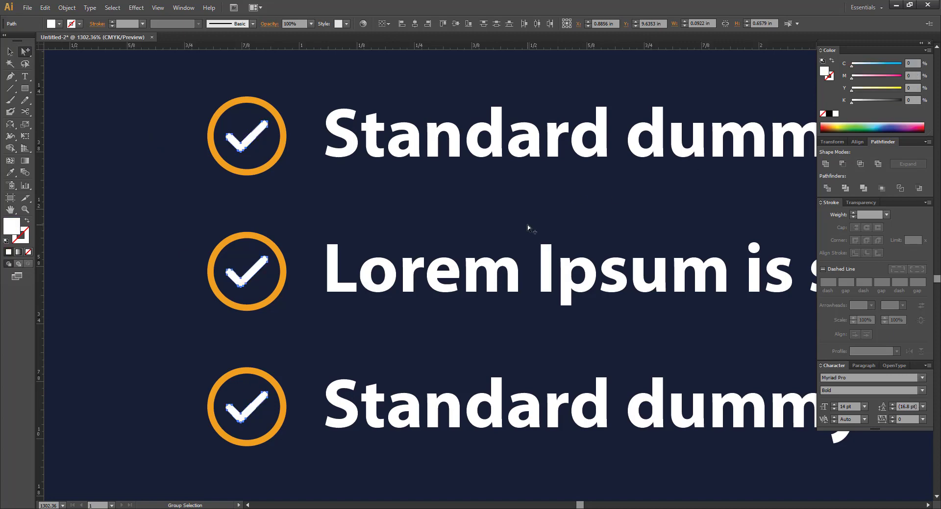
pyautogui.click(527, 225)
# Bring the navy background rectangle to the front and apply a Multiply drop shadow with 75% opacity, zero offsets and 0.07 in blur
pyautogui.hotkey('ctrl', '1')
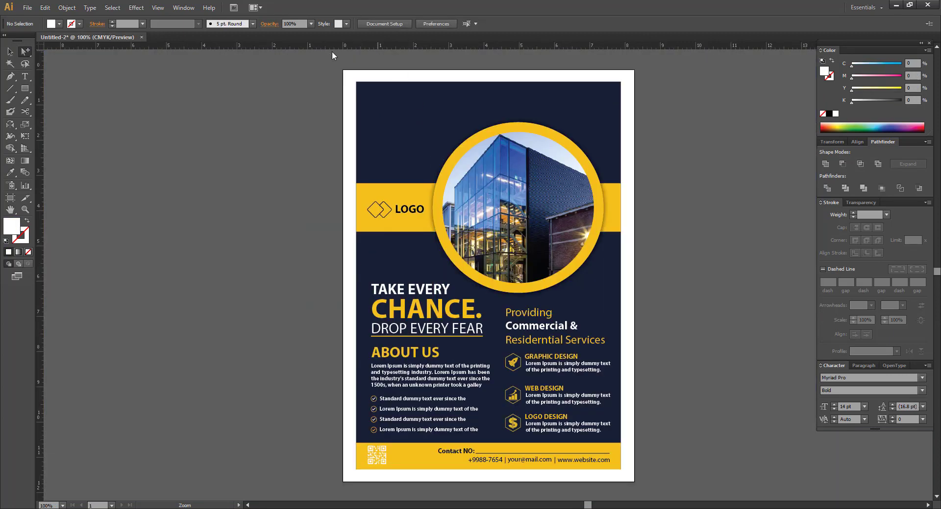
pyautogui.moveTo(341, 72); pyautogui.dragTo(640, 492)
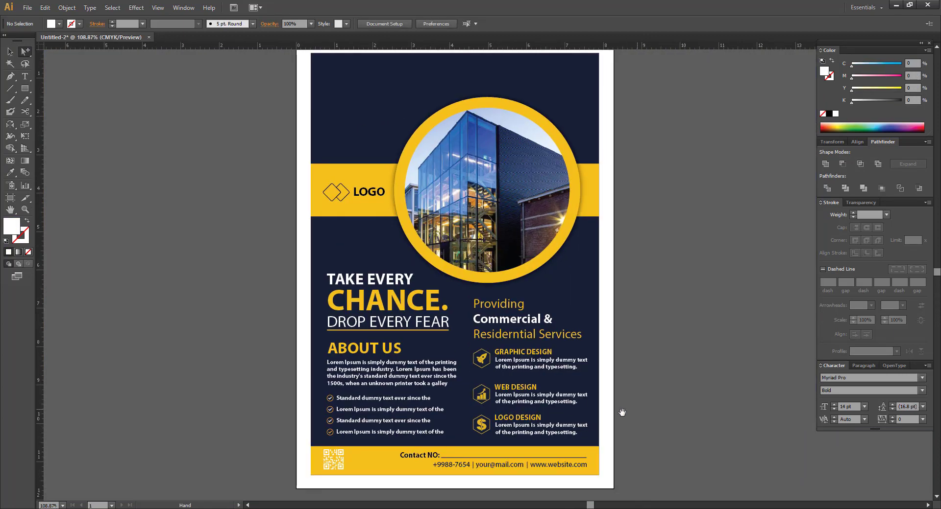
pyautogui.hotkey('ctrl', '1')
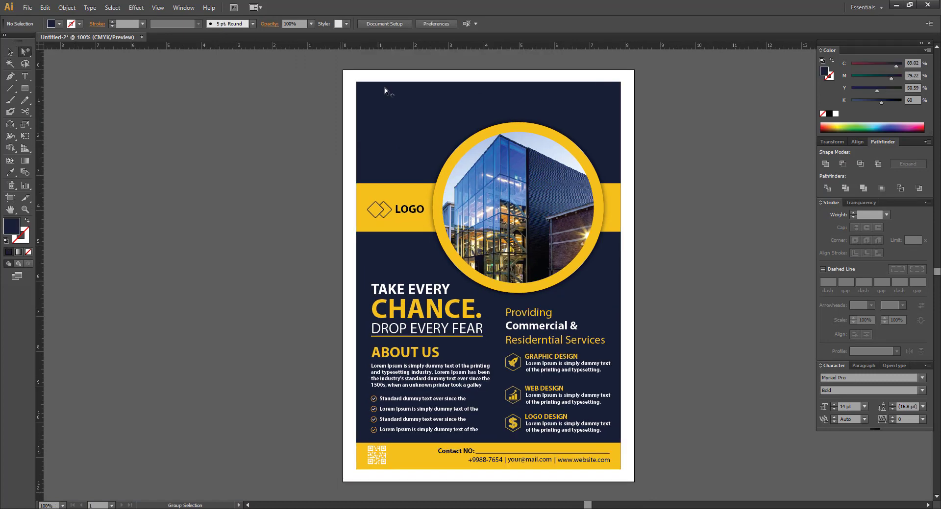
pyautogui.press('v')
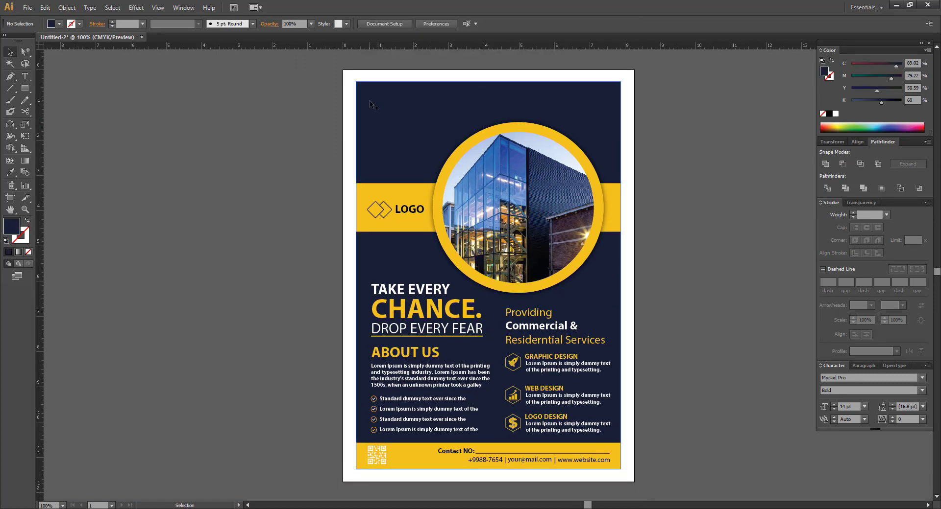
pyautogui.click(427, 116)
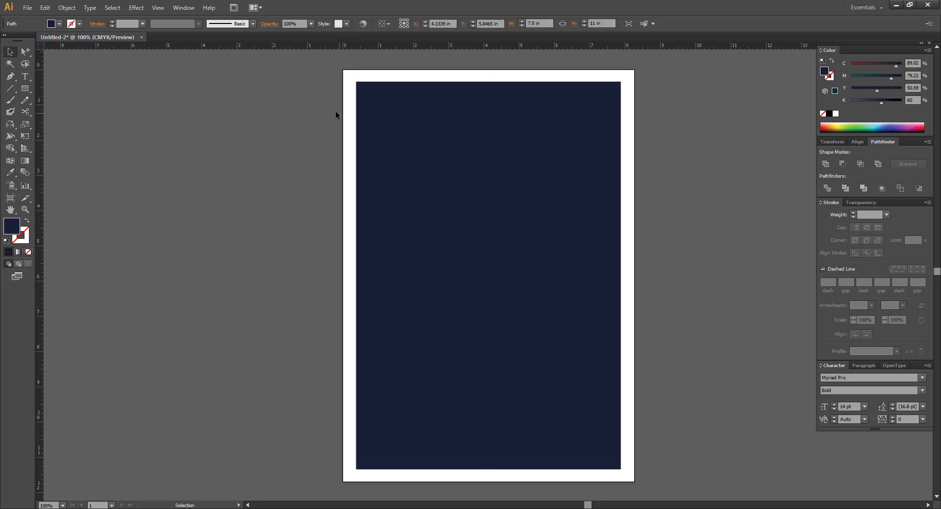
pyautogui.click(488, 172)
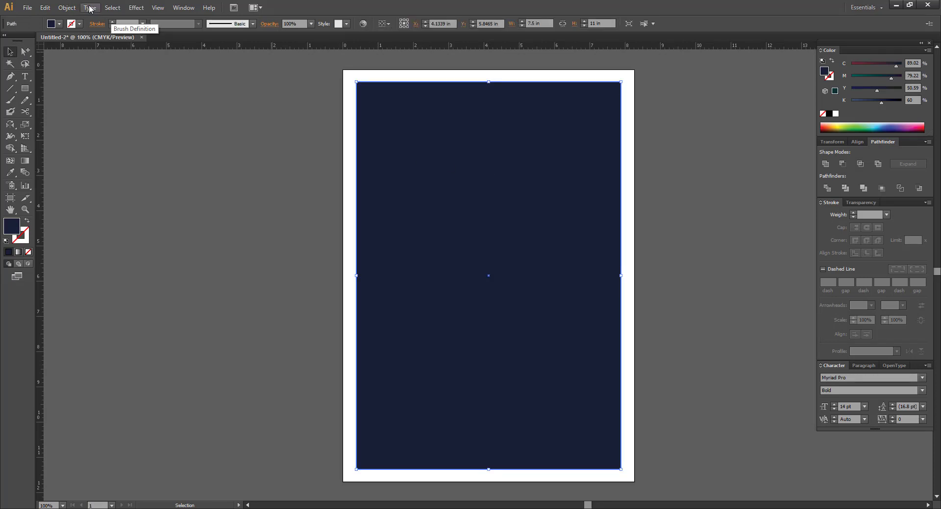
pyautogui.click(135, 9)
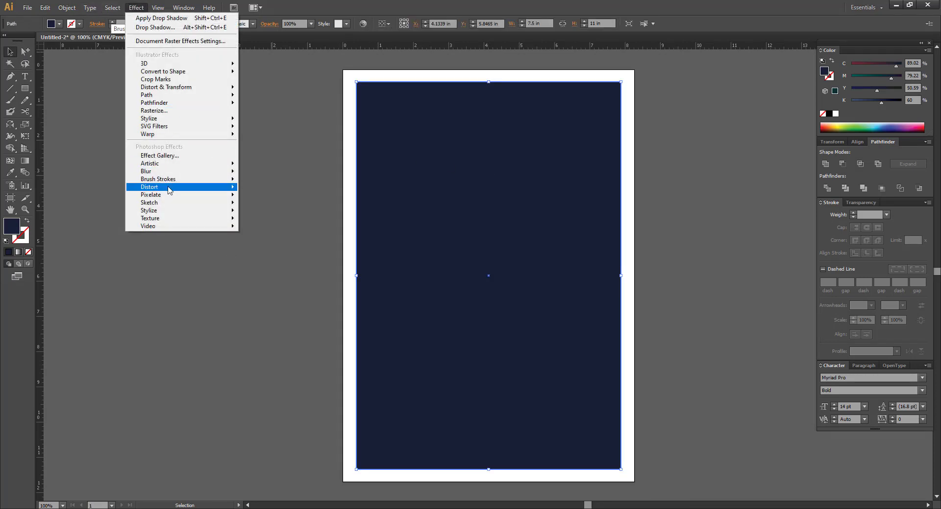
pyautogui.moveTo(159, 99)
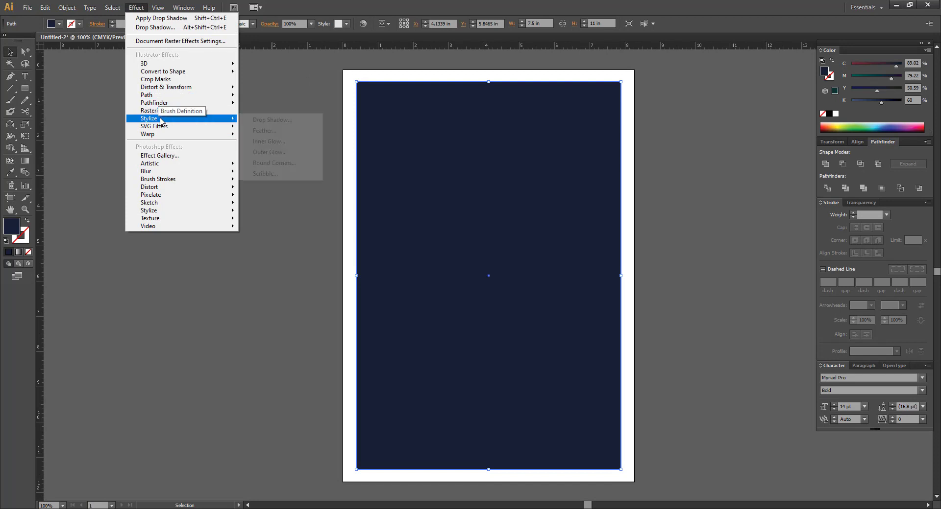
pyautogui.moveTo(162, 121)
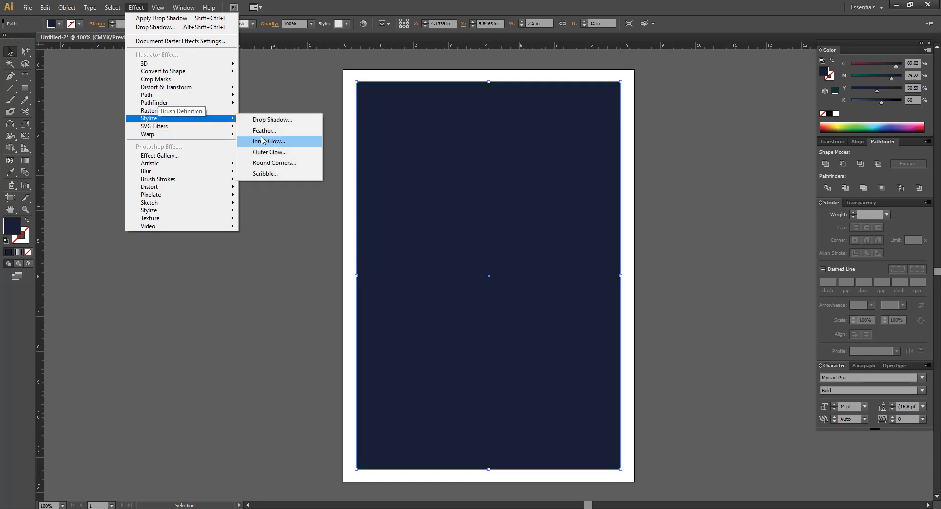
pyautogui.click(270, 120)
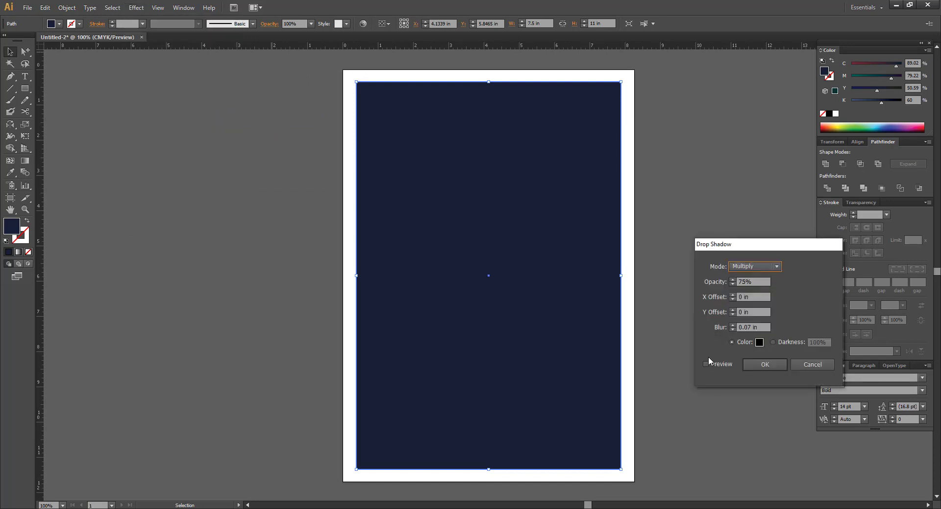
pyautogui.click(705, 364)
pyautogui.click(779, 365)
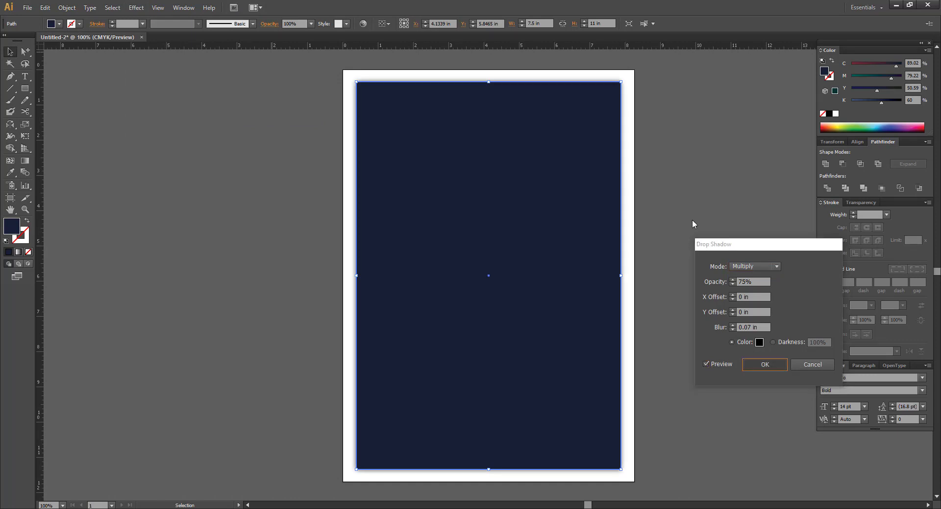
# Put the shadowed navy background back behind the artwork and group all the flyer elements
pyautogui.click(690, 217)
pyautogui.hotkey('ctrl', 'a')
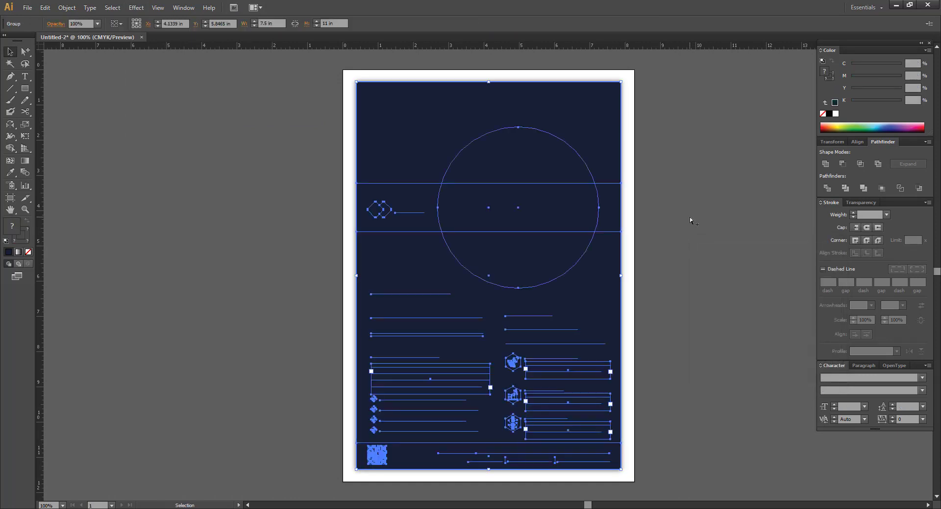
pyautogui.click(689, 216)
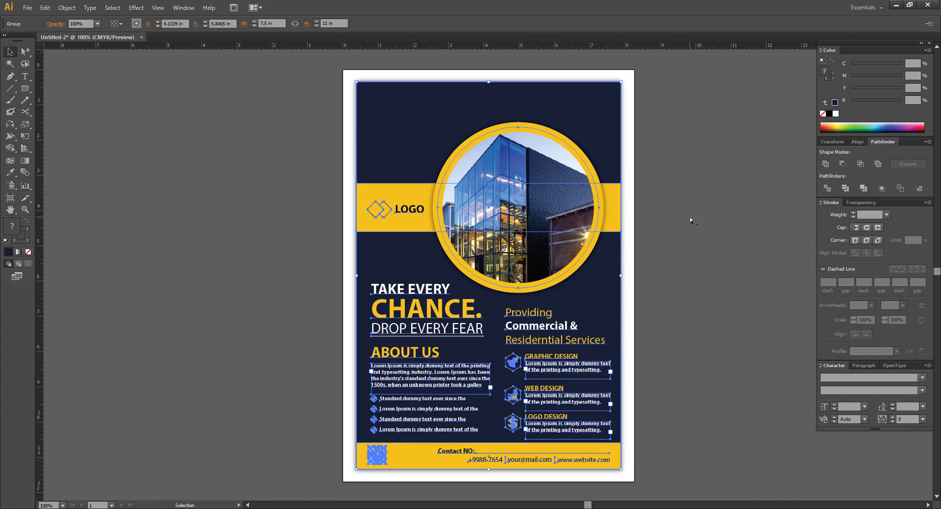
pyautogui.moveTo(320, 70); pyautogui.dragTo(637, 477)
pyautogui.hotkey('ctrl', 'g')
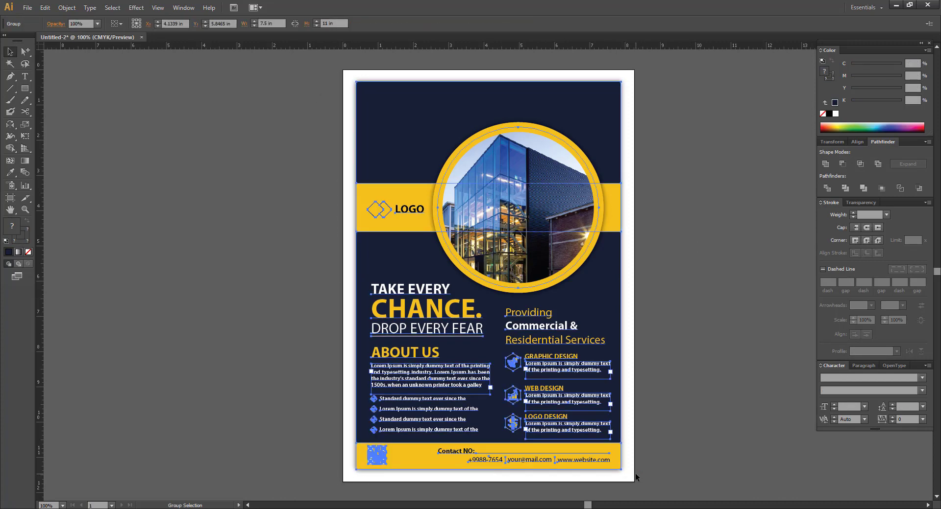
pyautogui.click(704, 211)
# Draw a rectangle covering the whole page, about 8.27 by 11.69 in, and send it behind the flyer group
pyautogui.click(25, 88)
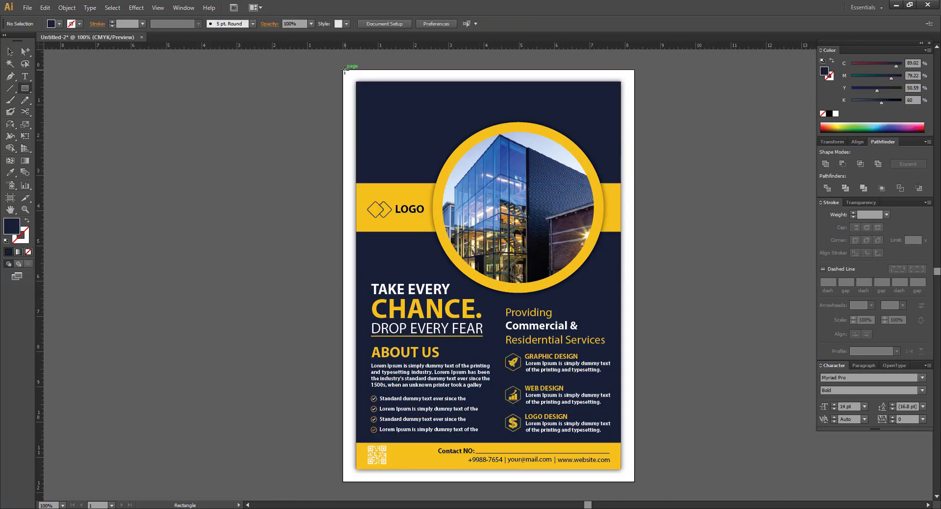
pyautogui.moveTo(343, 70)
pyautogui.mouseDown()
pyautogui.moveTo(483, 362)
pyautogui.moveTo(634, 482)
pyautogui.mouseUp()
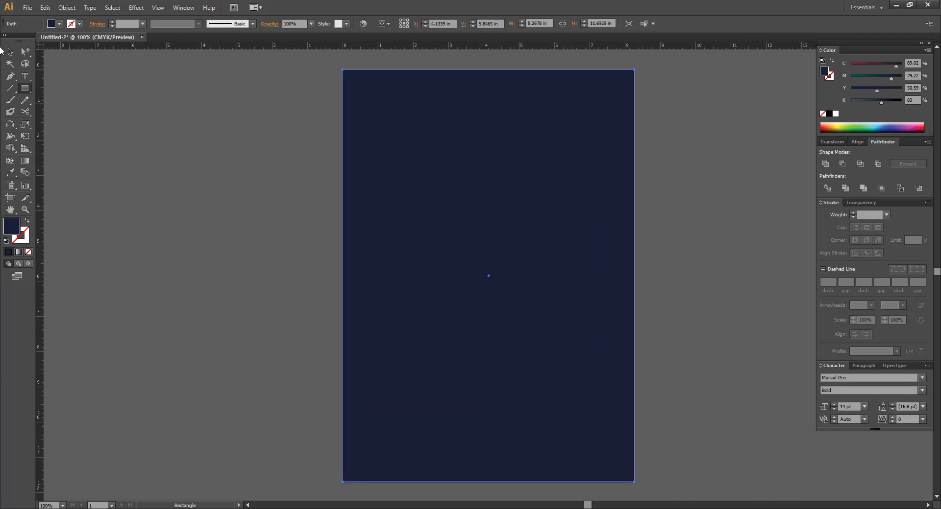
pyautogui.click(11, 52)
pyautogui.rightClick(455, 180)
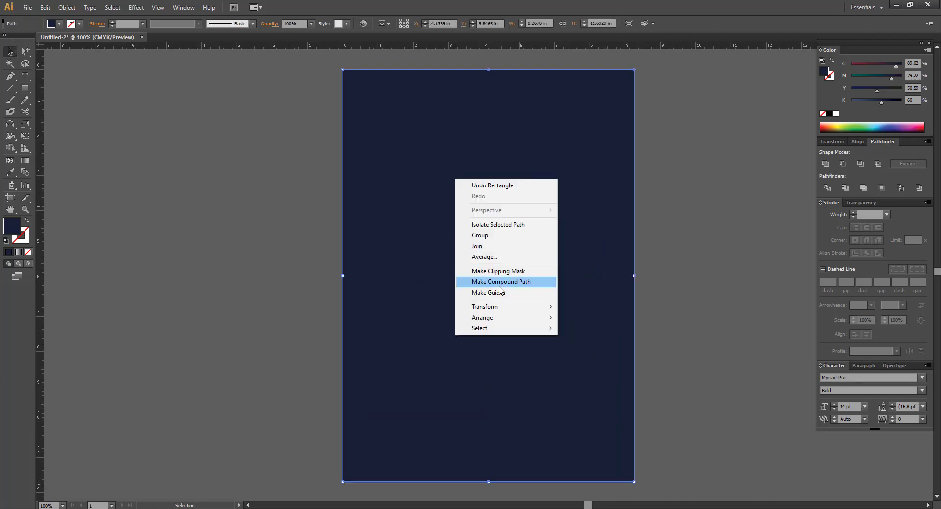
pyautogui.moveTo(539, 318)
pyautogui.click(632, 349)
# Fill the full-page backdrop rectangle with the yellow sampled from the logo band, leaving nothing selected
pyautogui.press('i')
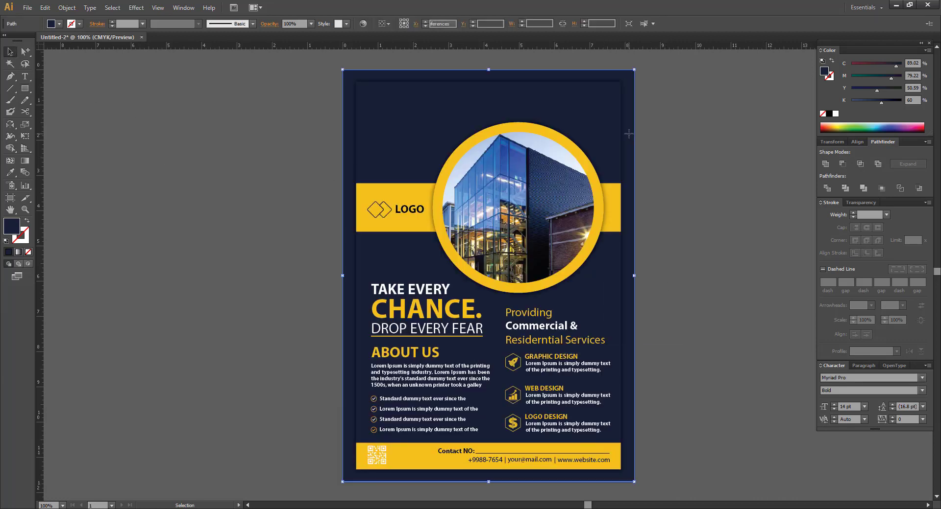
pyautogui.click(396, 198)
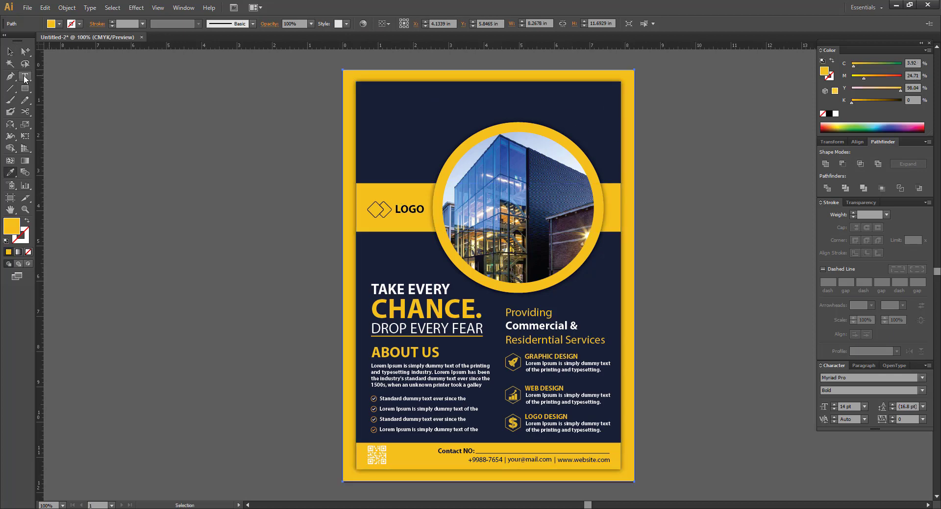
pyautogui.click(7, 54)
pyautogui.click(287, 148)
pyautogui.moveTo(288, 148); pyautogui.dragTo(266, 143)
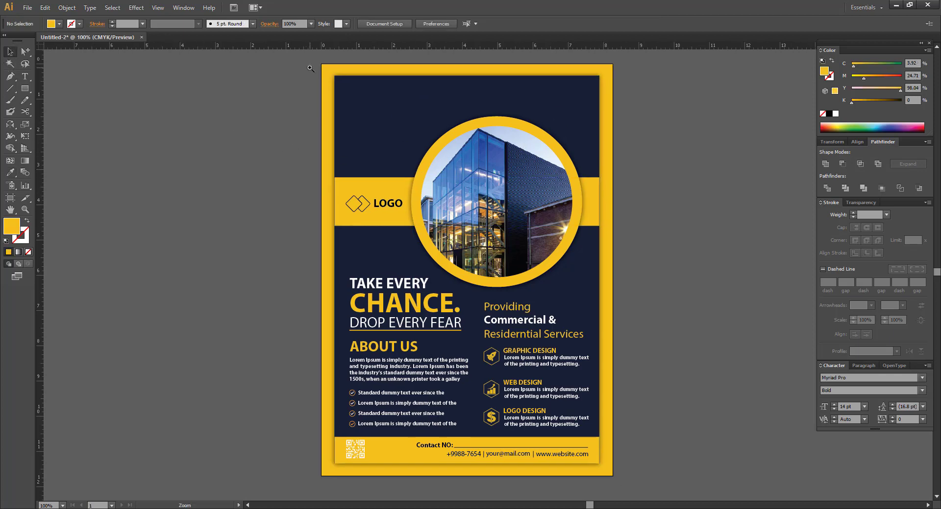
pyautogui.hotkey('ctrl', '0')
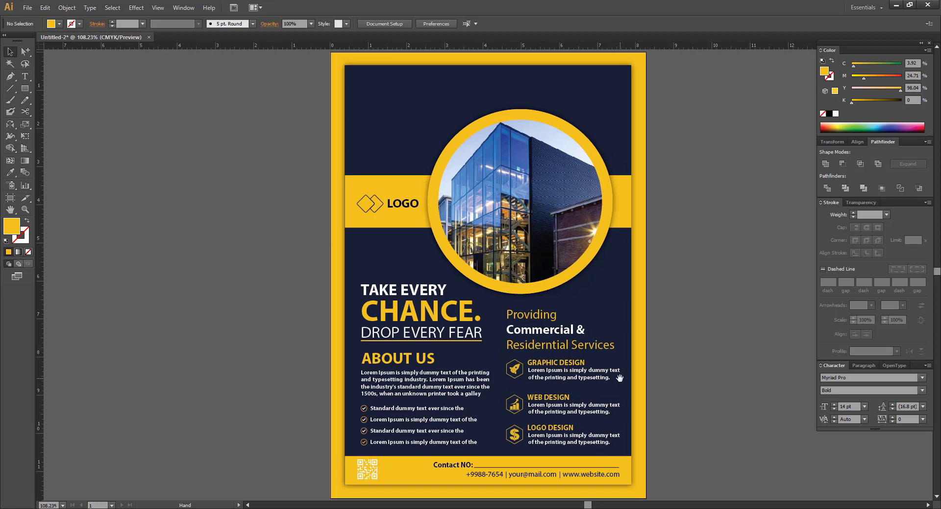
pyautogui.moveTo(619, 379); pyautogui.dragTo(580, 371)
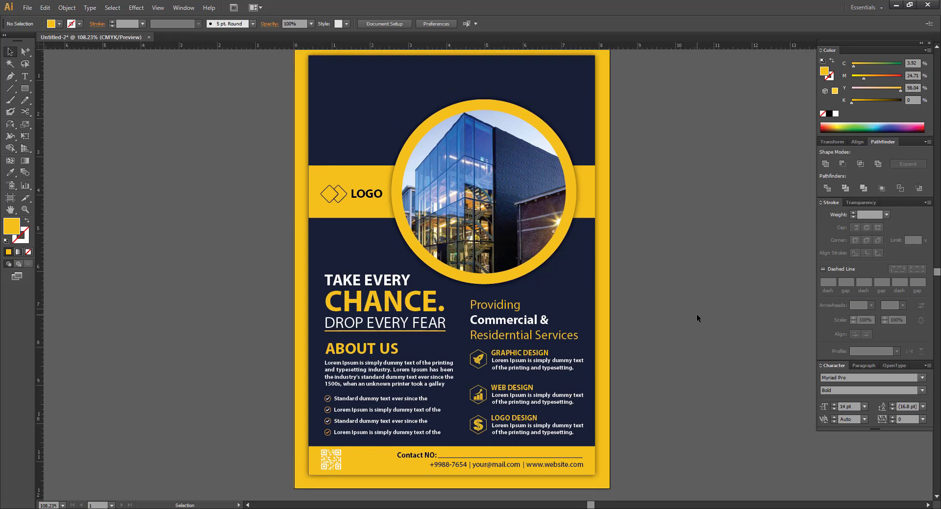
pyautogui.moveTo(668, 283); pyautogui.dragTo(672, 288)
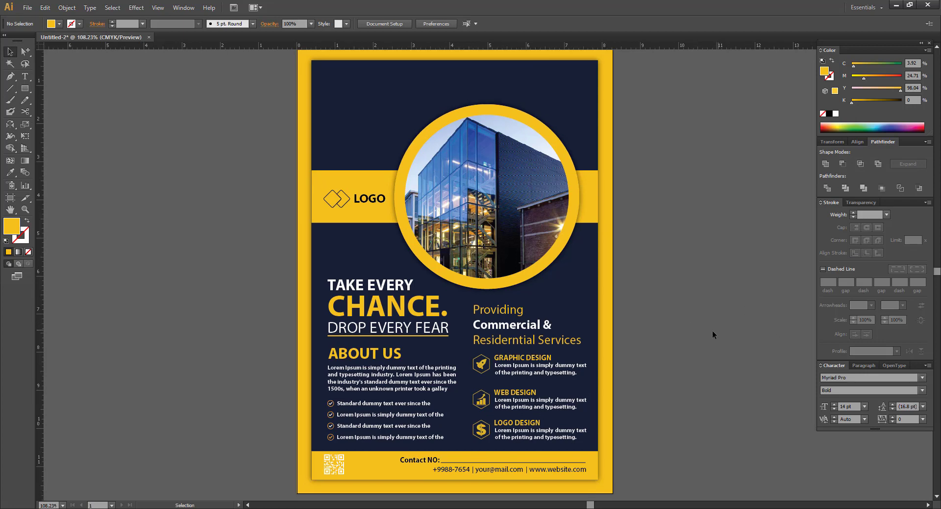